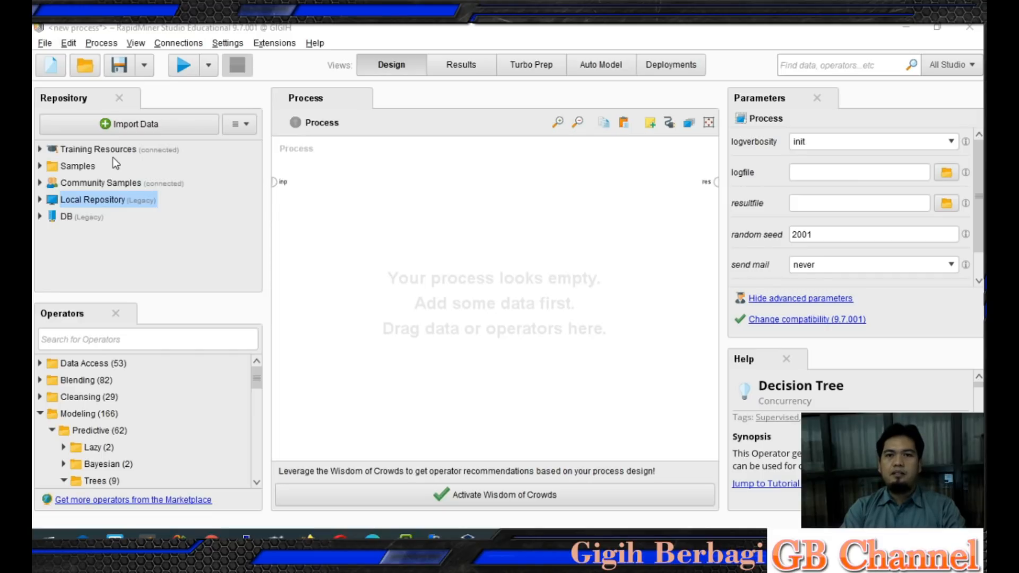
- Look over the repository entries, collapse the Modeling group and go through the operator categories from Data Access to Extensions
click(69, 217)
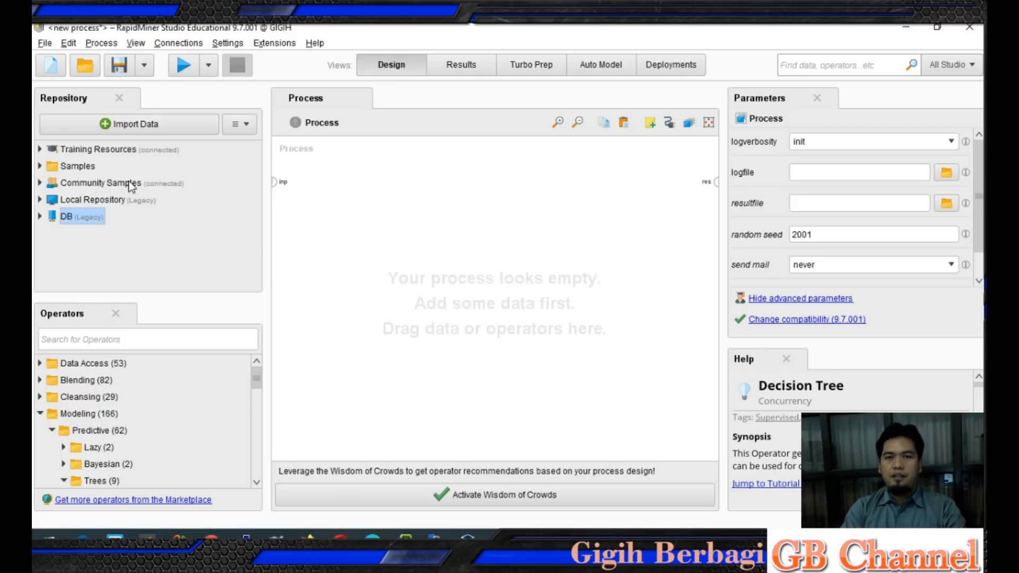
mouse_move(84, 142)
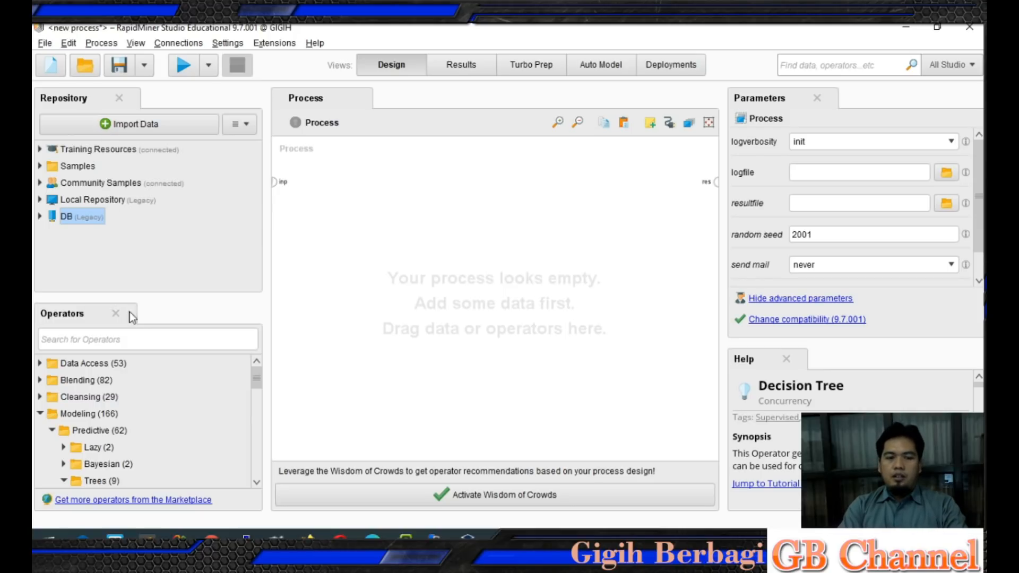
click(40, 414)
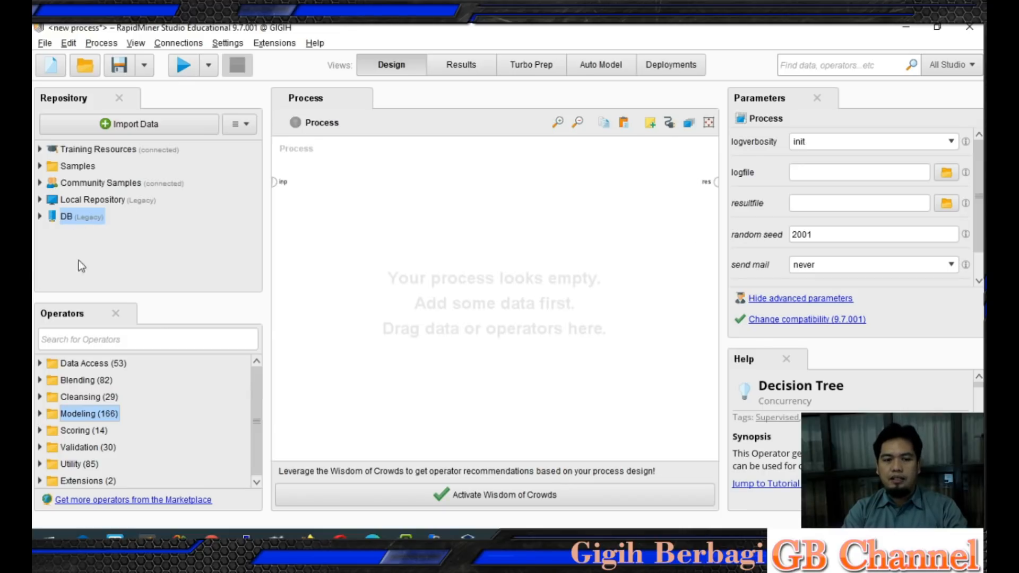
click(90, 367)
click(84, 379)
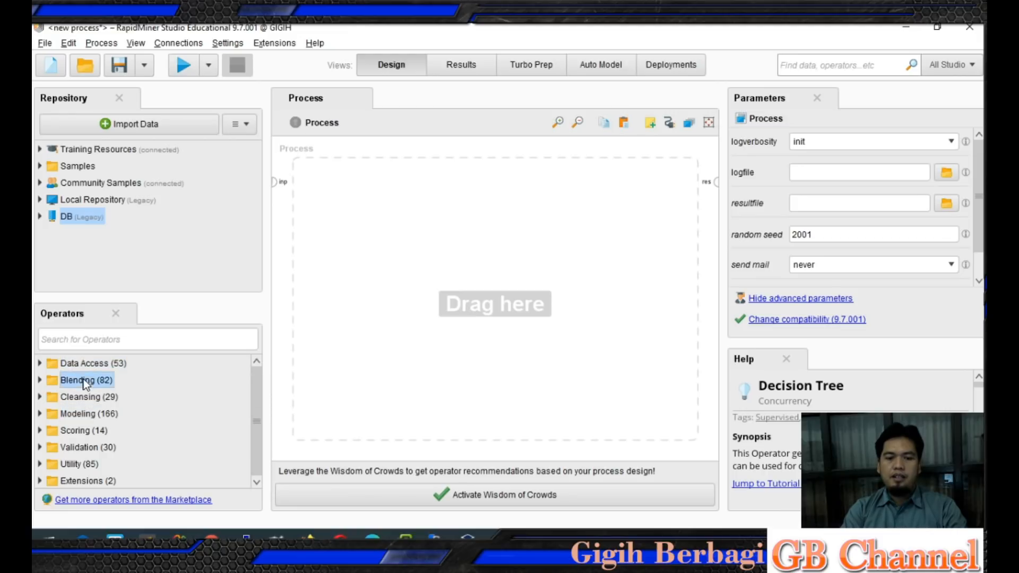
click(89, 398)
click(79, 415)
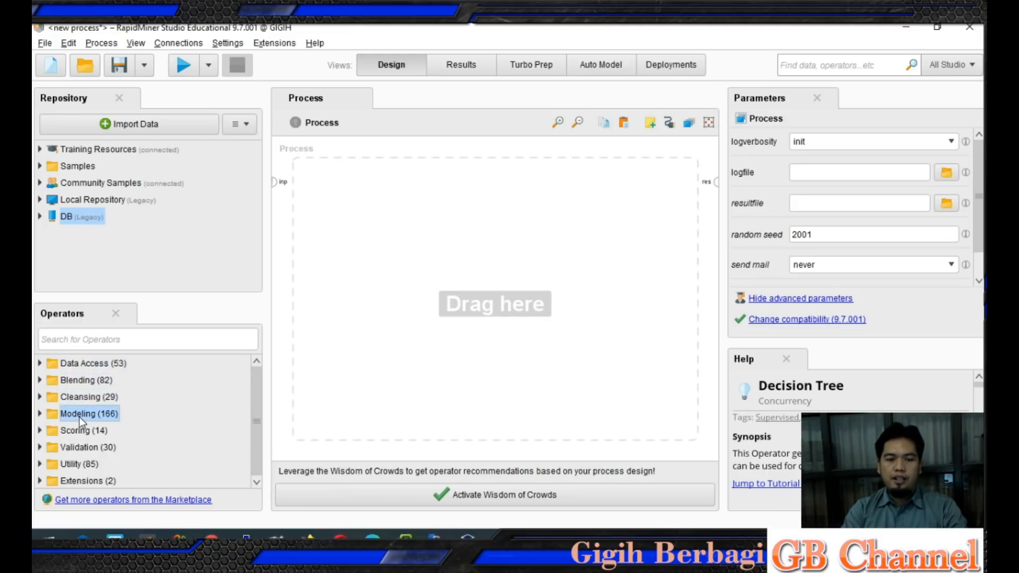
click(79, 431)
click(88, 448)
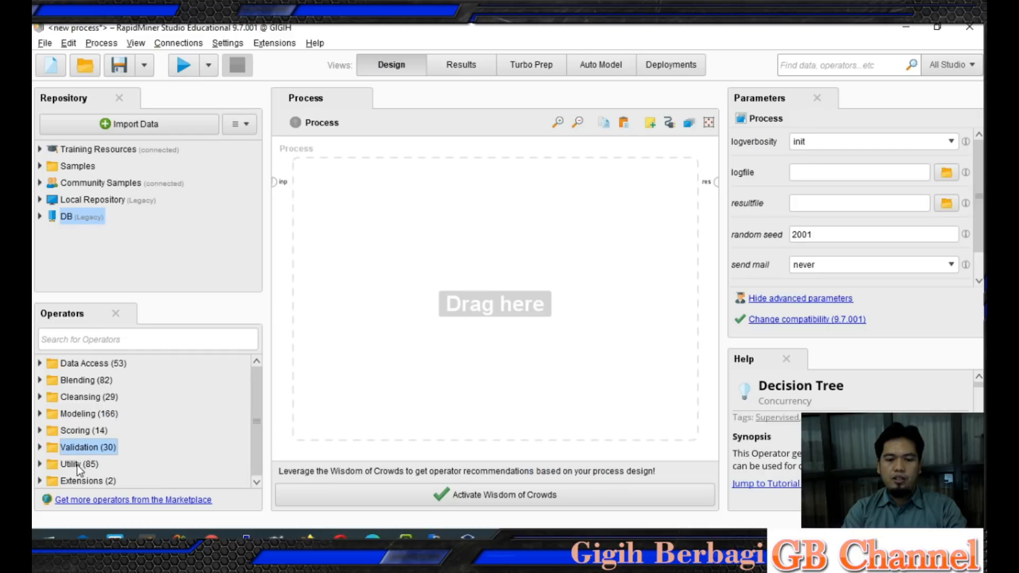
click(77, 465)
click(73, 479)
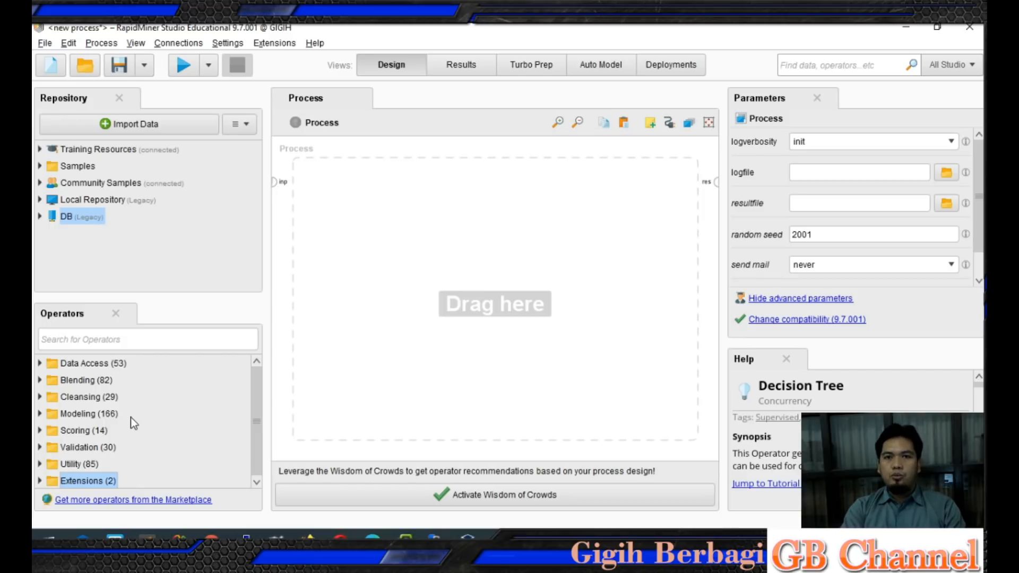
drag(119, 417, 282, 425)
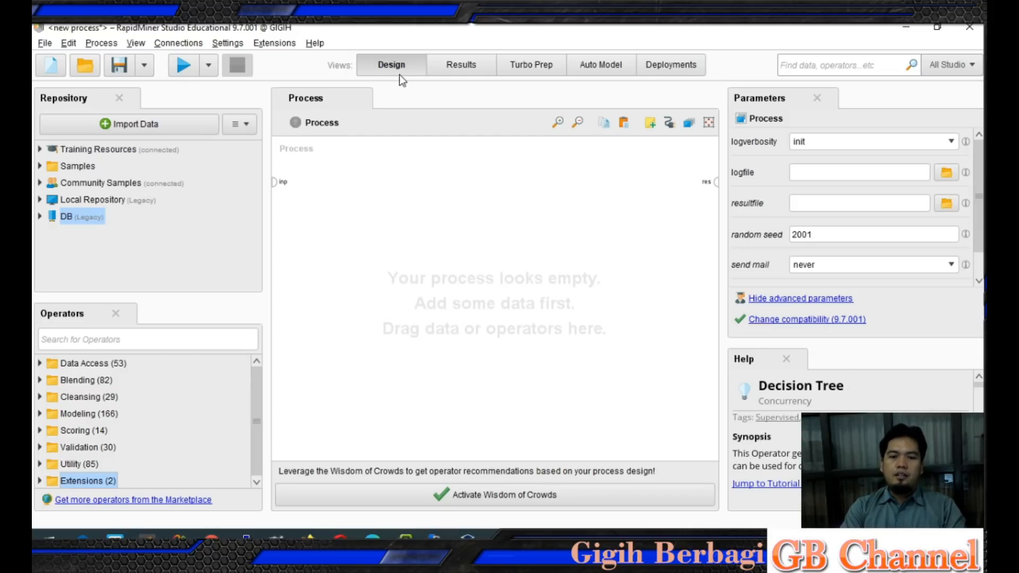
- Delete all the old process results from the Result History
click(459, 66)
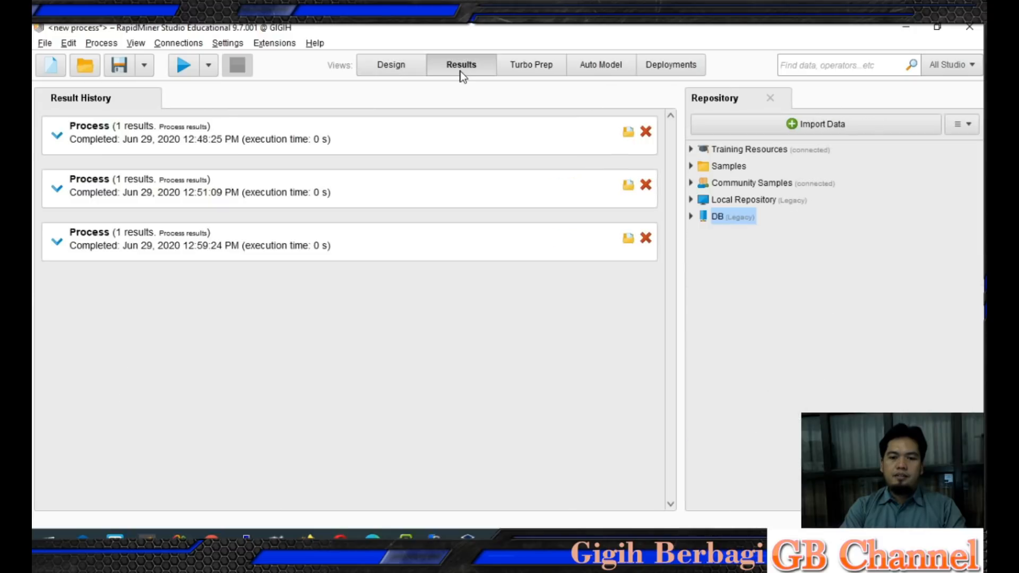
click(646, 134)
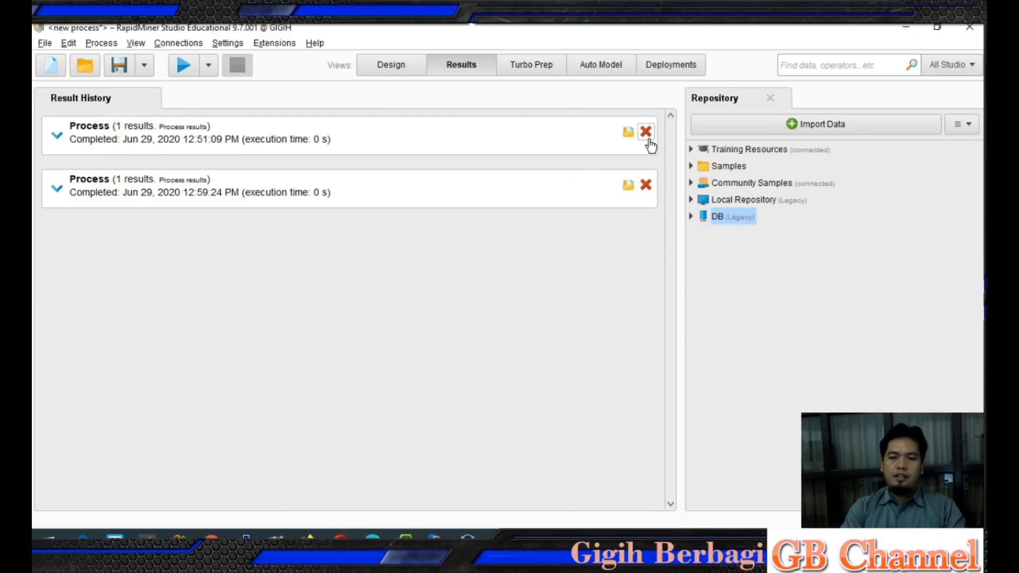
click(645, 134)
click(646, 133)
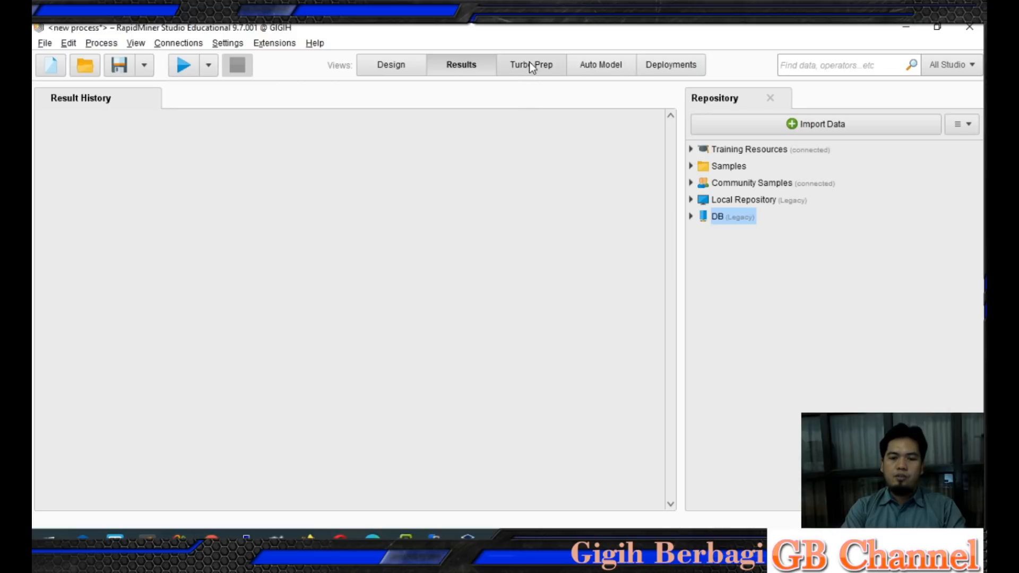
- Look through the Turbo Prep, Auto Model and Deployments views, and return to the Design view
click(533, 65)
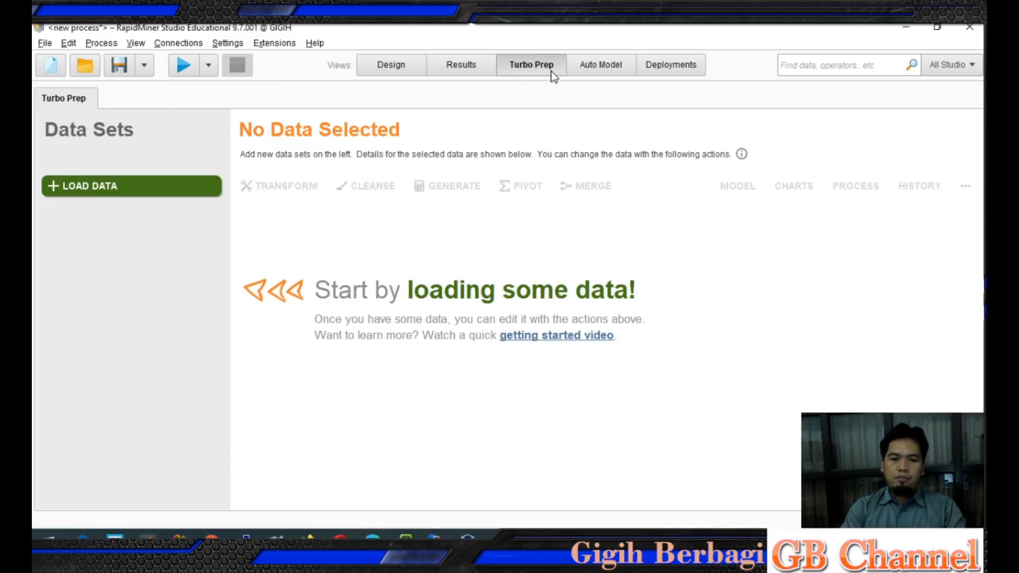
click(603, 67)
click(659, 66)
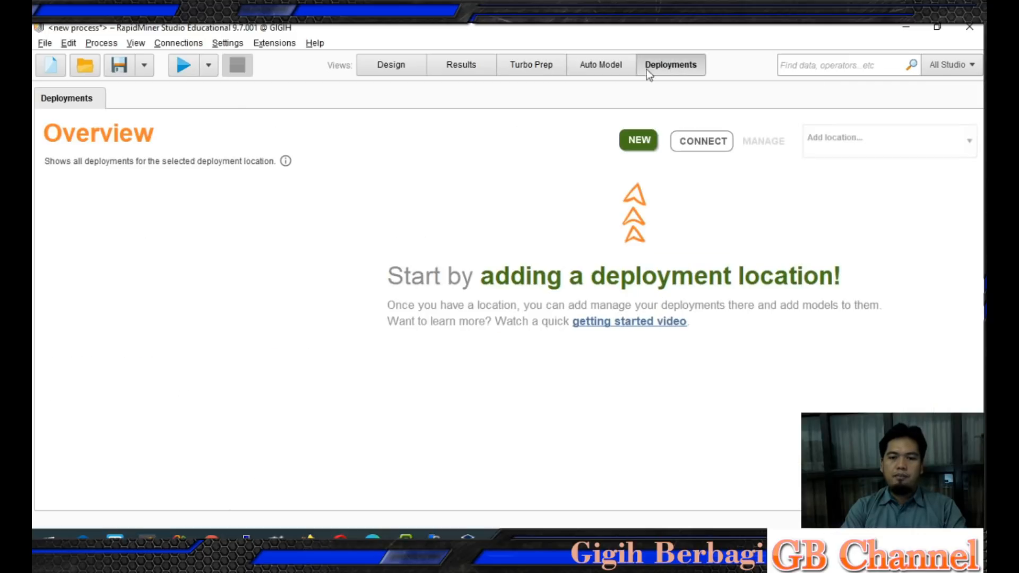
click(394, 69)
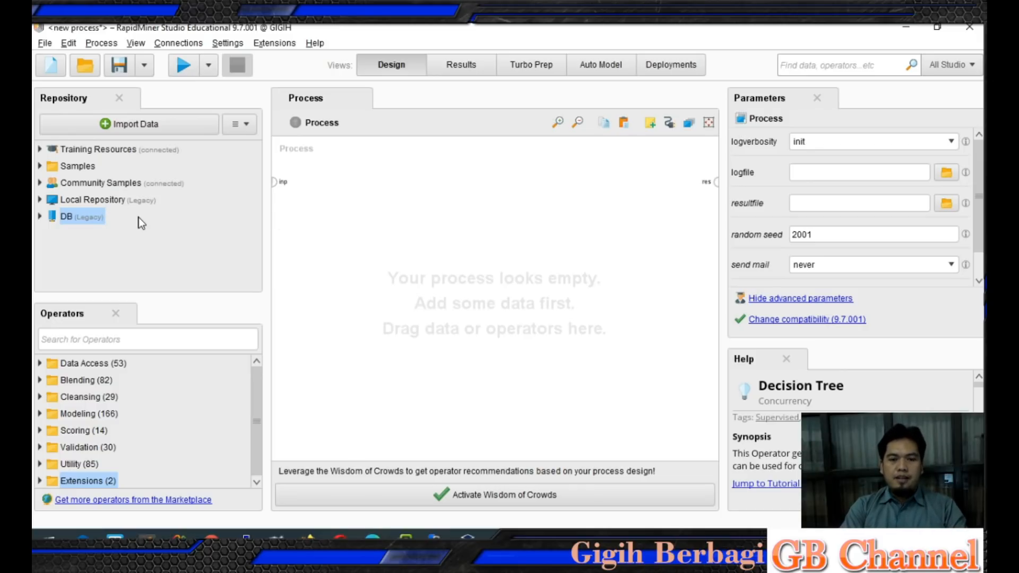
- Find the Golf data set in the Samples repository's data folder and view its attribute summary
click(38, 166)
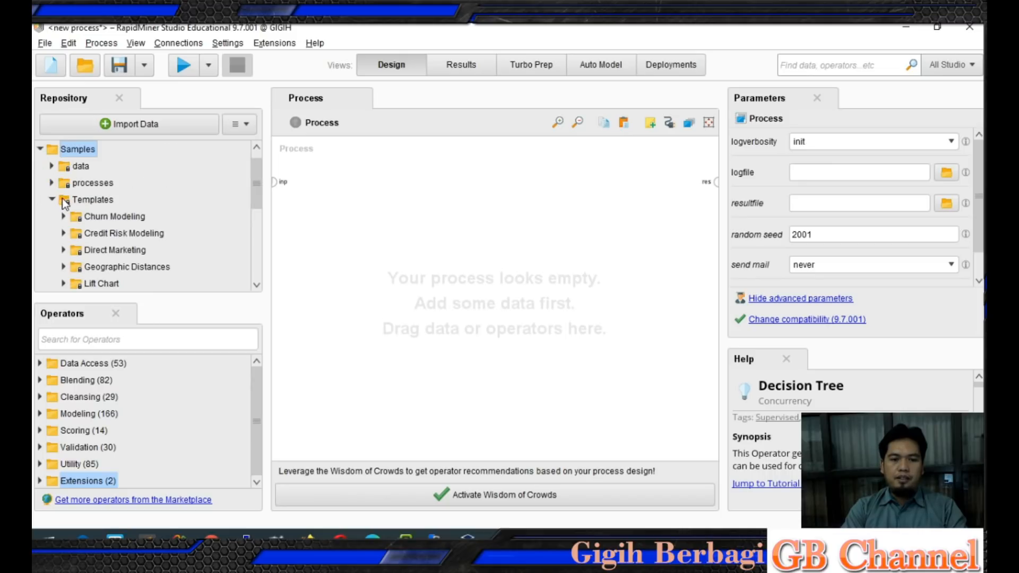
click(52, 200)
click(53, 167)
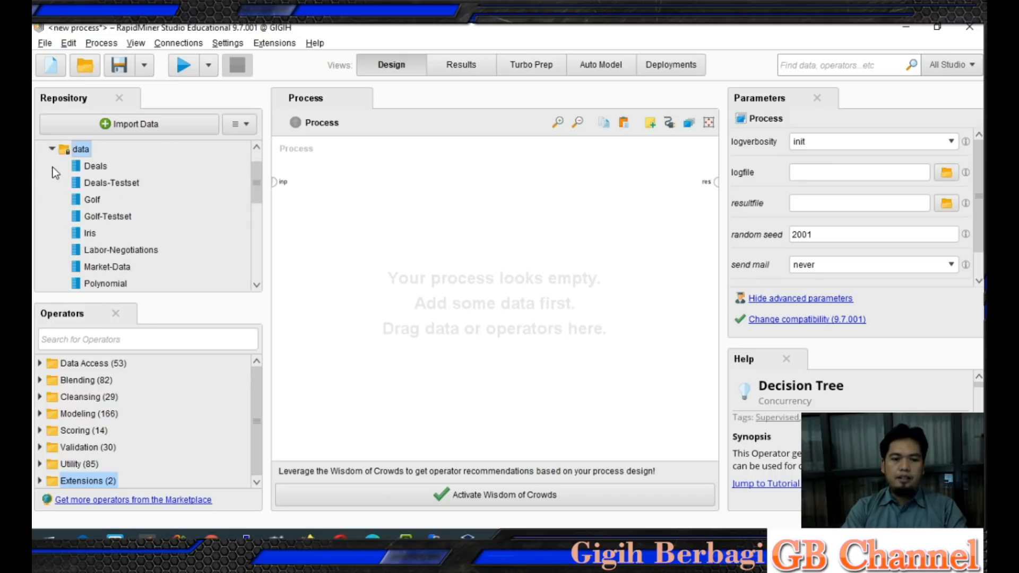
click(93, 203)
mouse_move(93, 203)
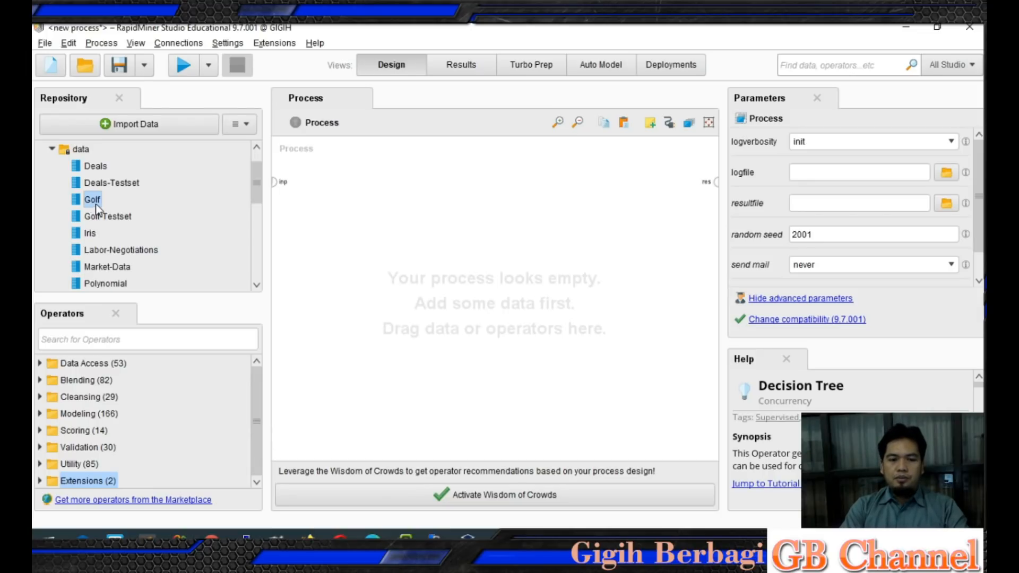
mouse_move(95, 202)
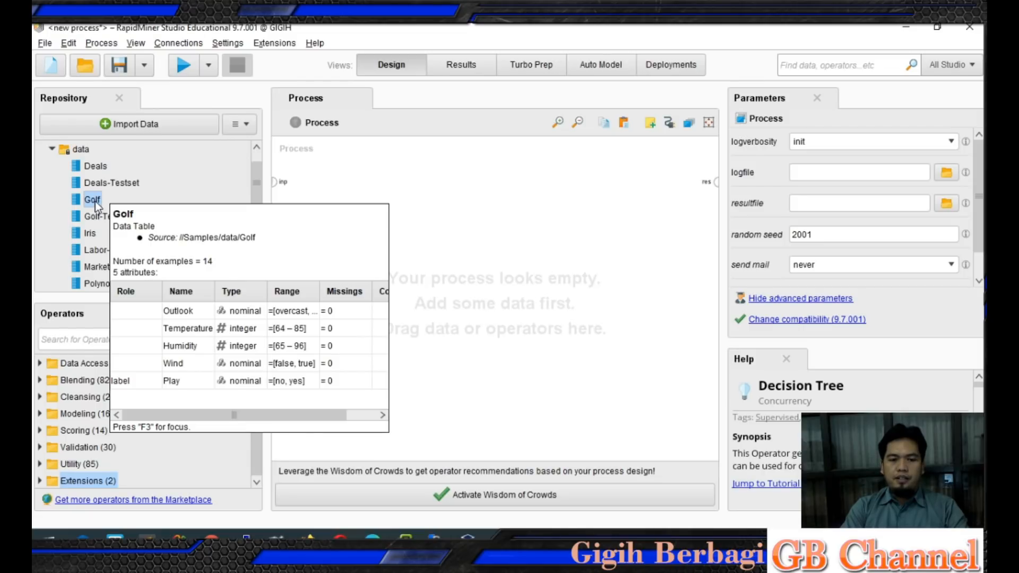
- Open the Golf data set for editing and enlarge the Data Editor to show its rows
right_click(93, 202)
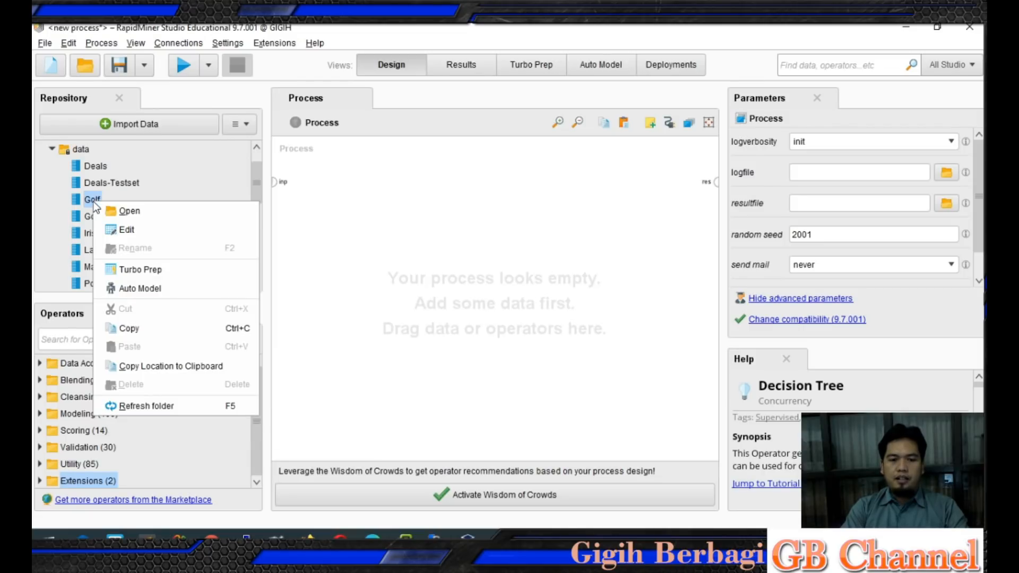
click(127, 229)
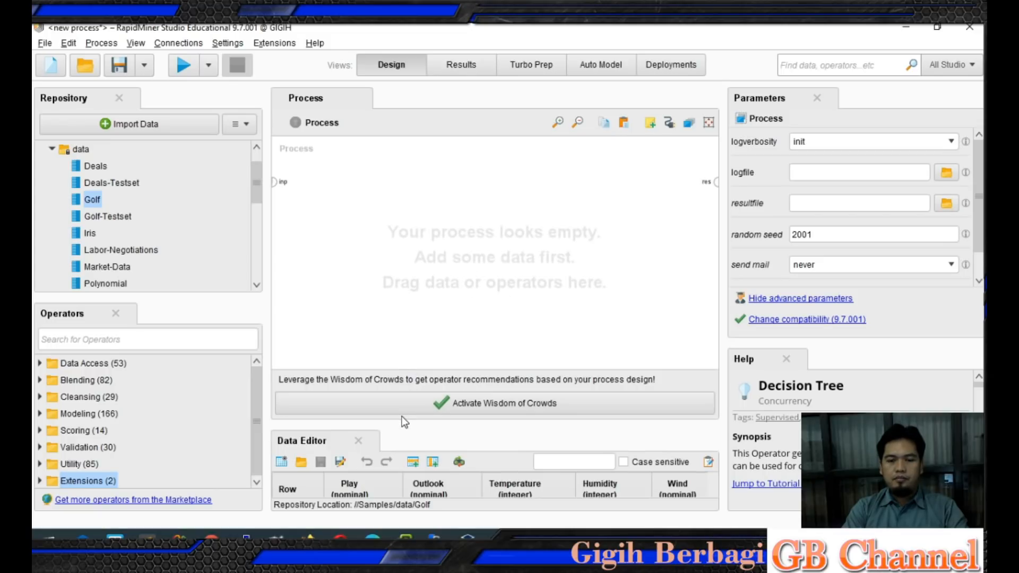
drag(404, 423, 412, 289)
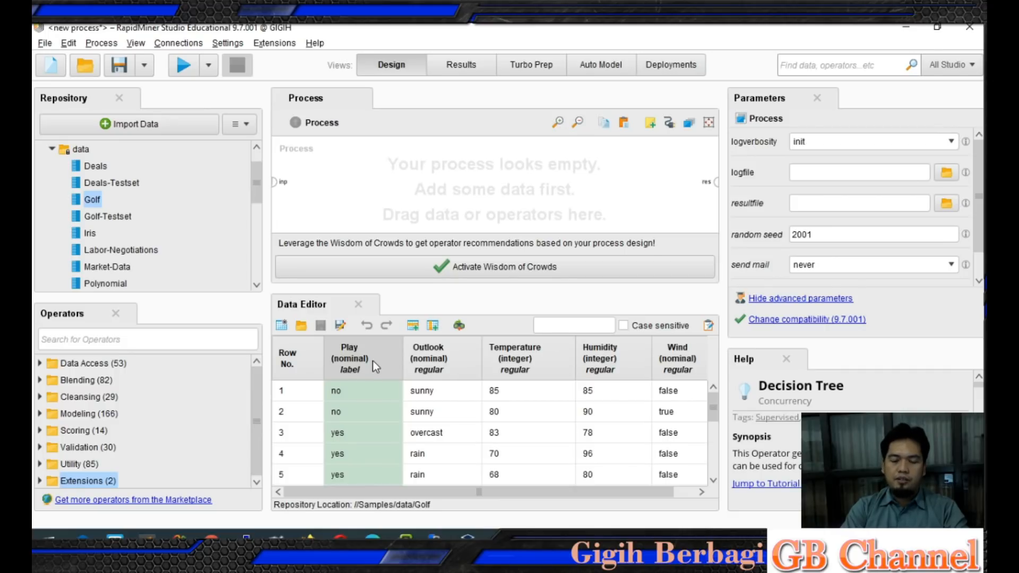
- Sort the Golf table by Outlook in descending order, check its columns through Wind and shrink the Data Editor
click(460, 346)
click(459, 345)
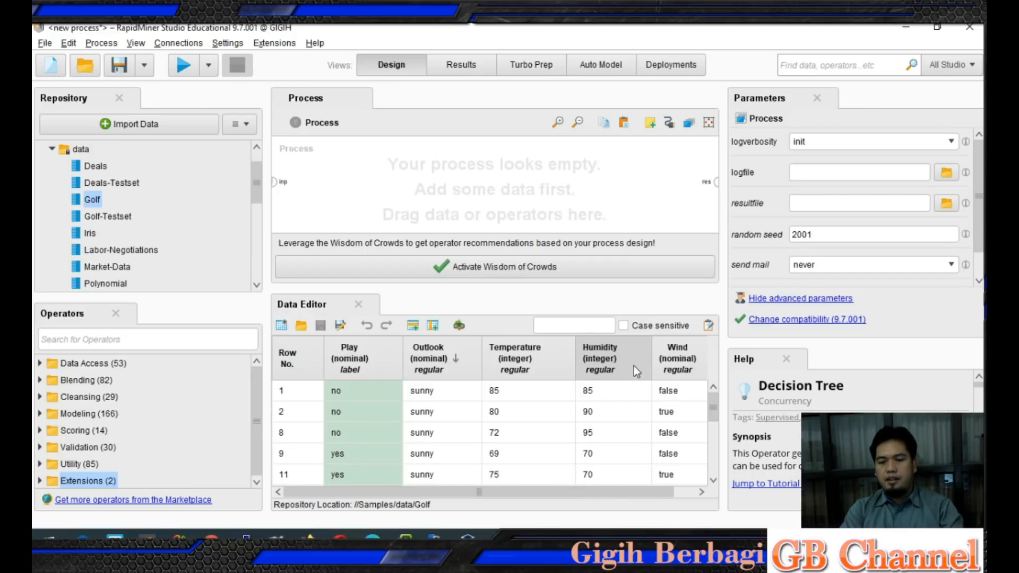
drag(603, 492, 633, 495)
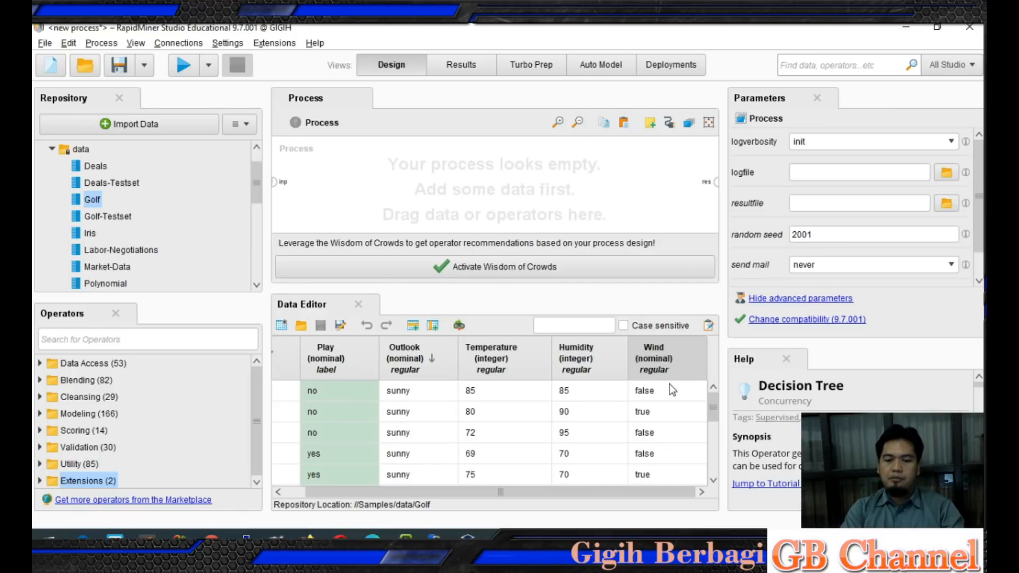
drag(541, 287, 549, 378)
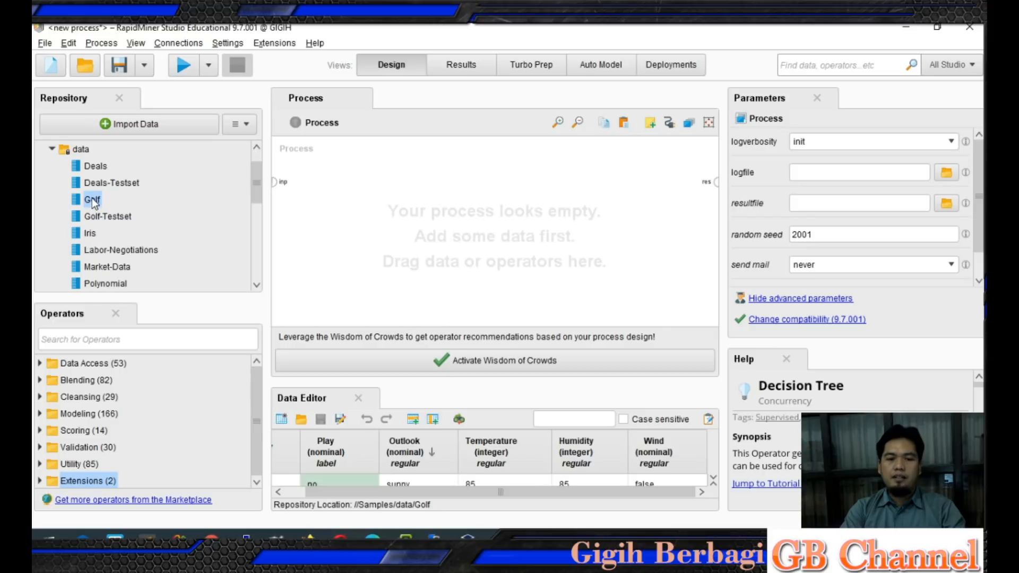
- Add the Golf data set to the empty process as a Retrieve operator
drag(87, 198, 93, 201)
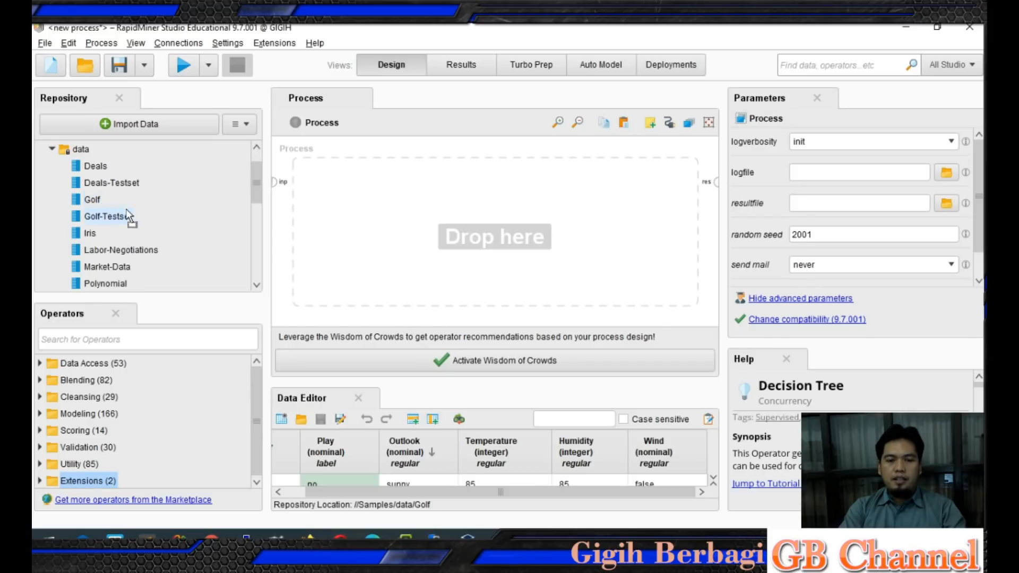
drag(167, 212, 343, 228)
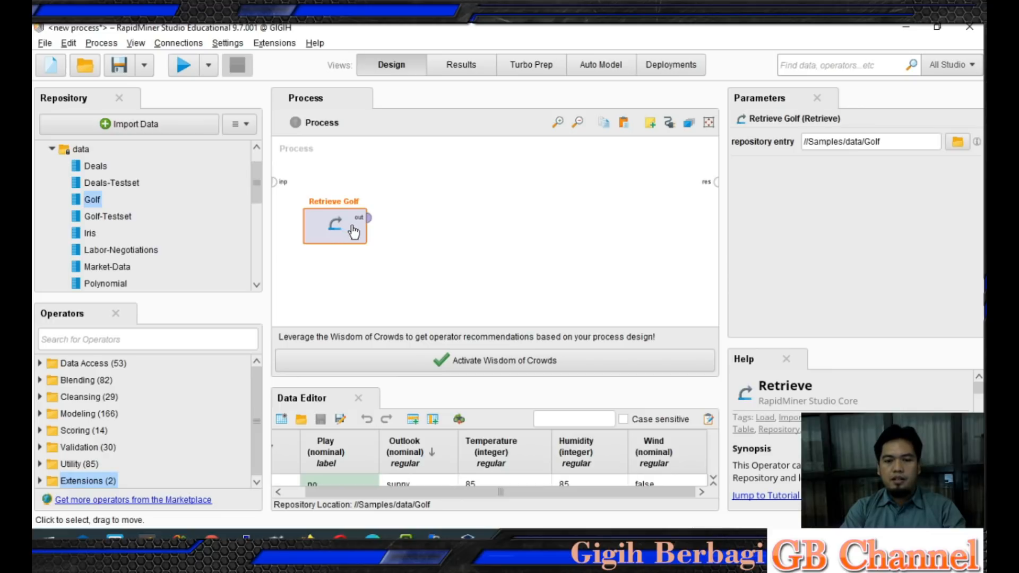
click(344, 265)
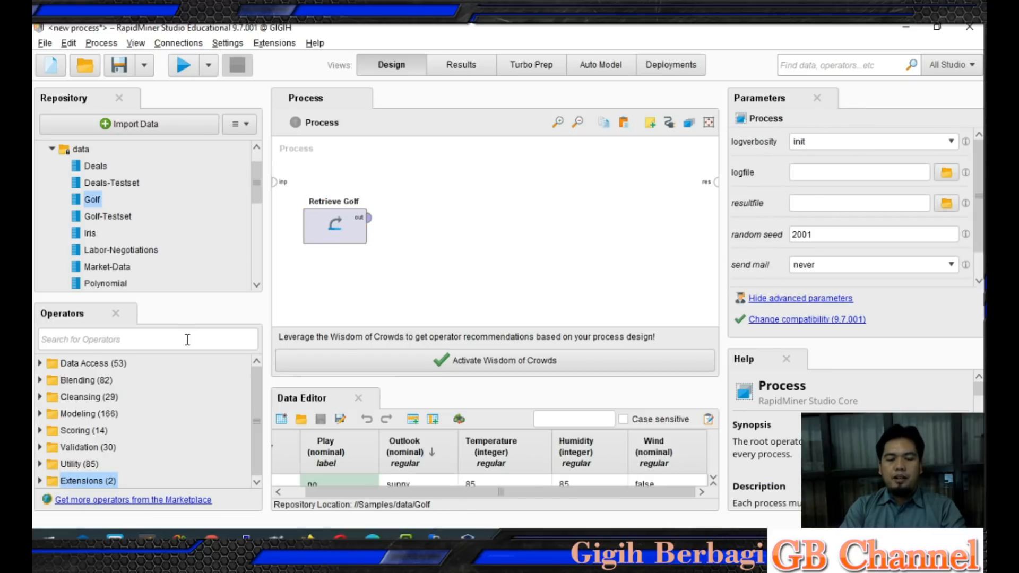
- Search the operators for "decission" and add the Decision Tree operator to the process beside Retrieve Golf
click(76, 340)
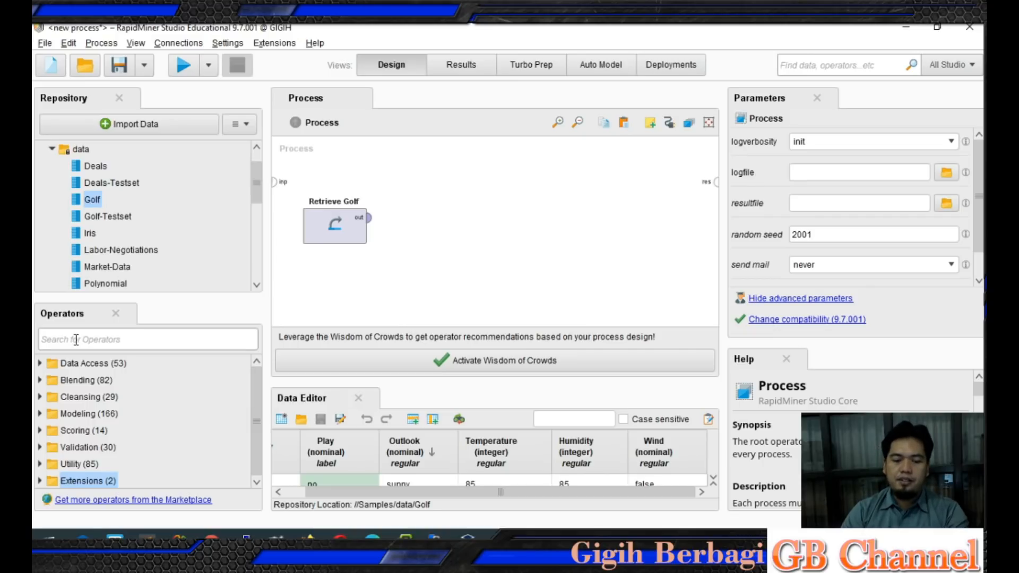
text(d)
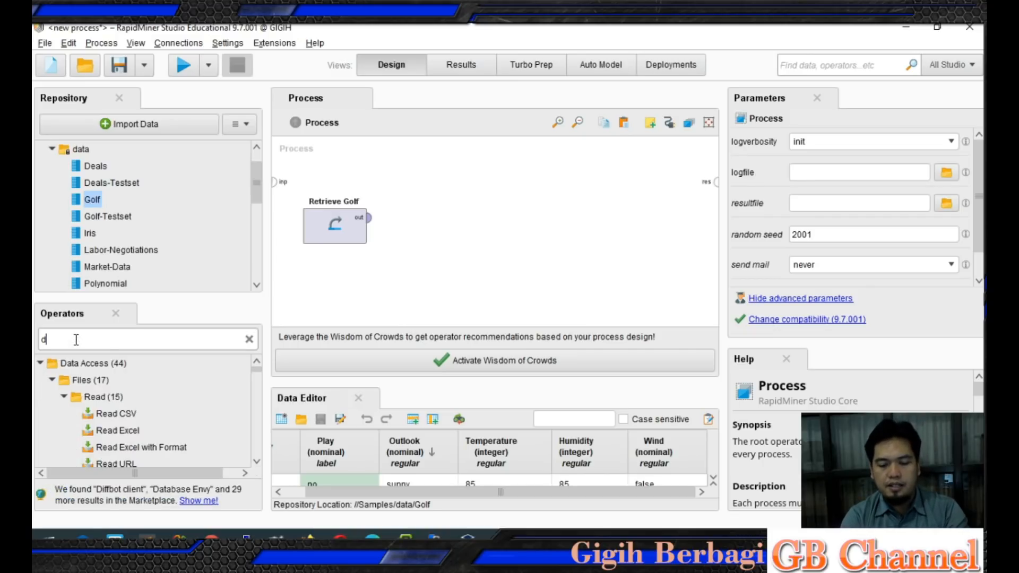
text(ecission)
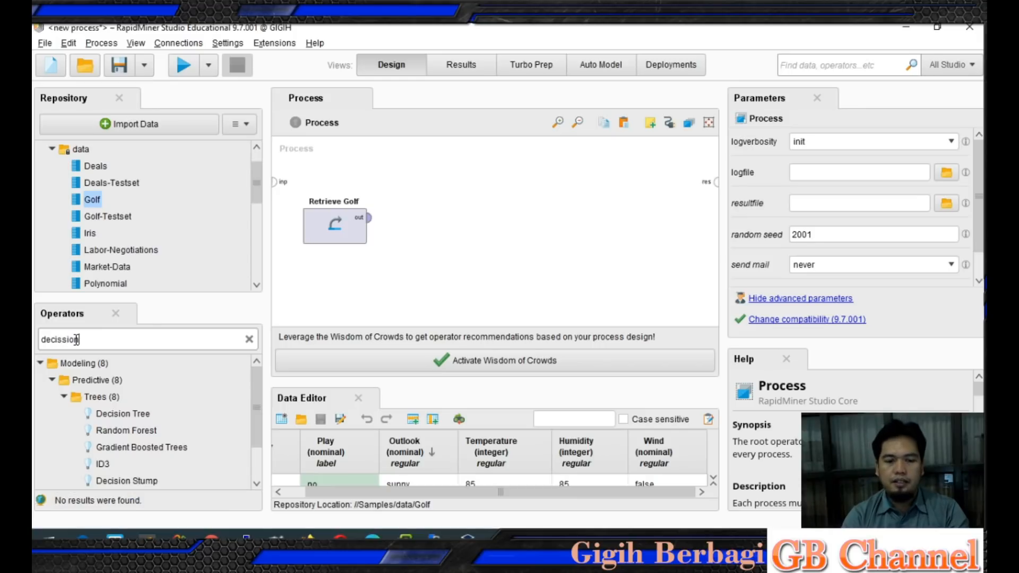
click(128, 418)
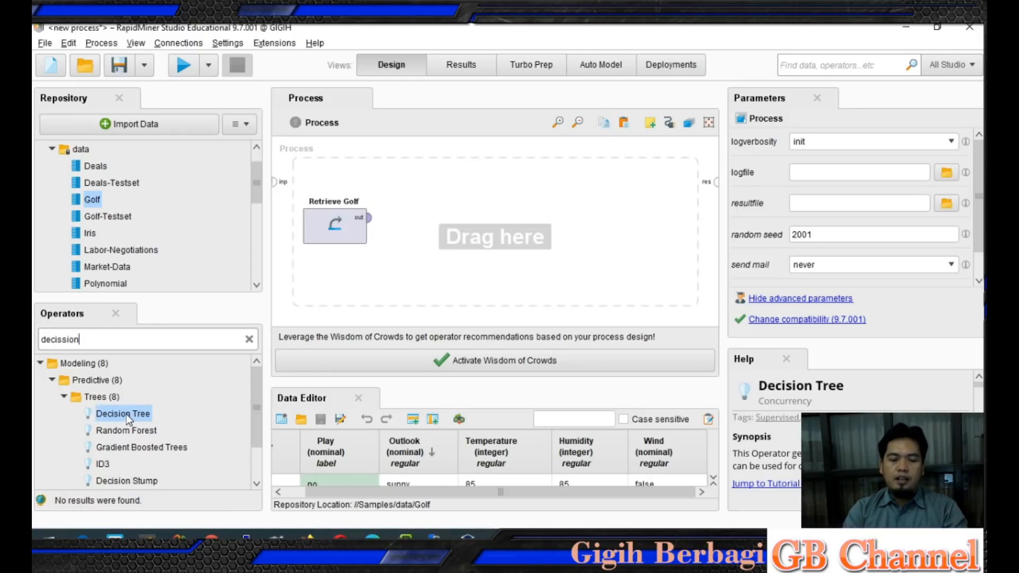
drag(128, 417, 513, 206)
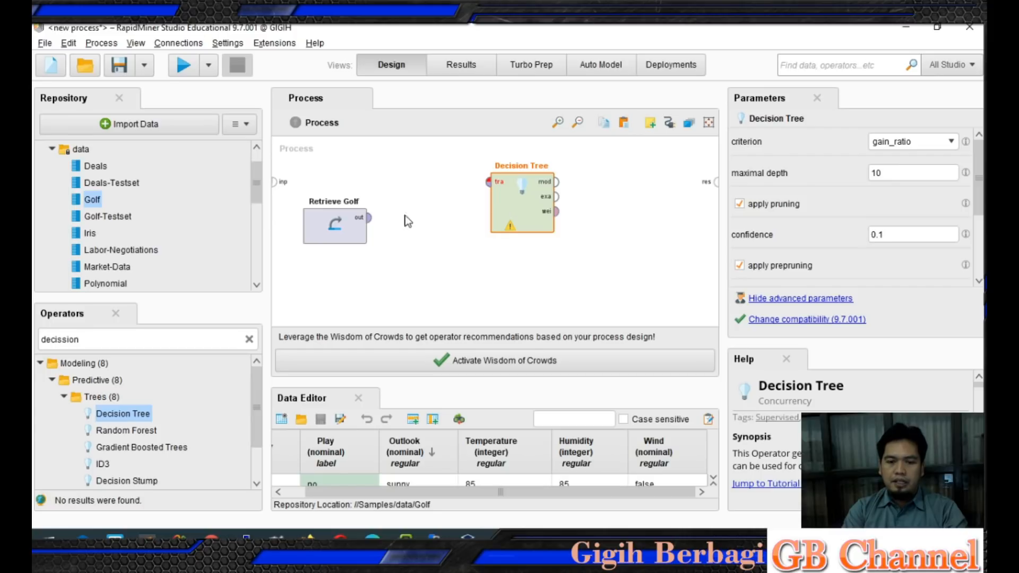
- Connect the output of Retrieve Golf to the training input of the Decision Tree
click(372, 223)
click(371, 223)
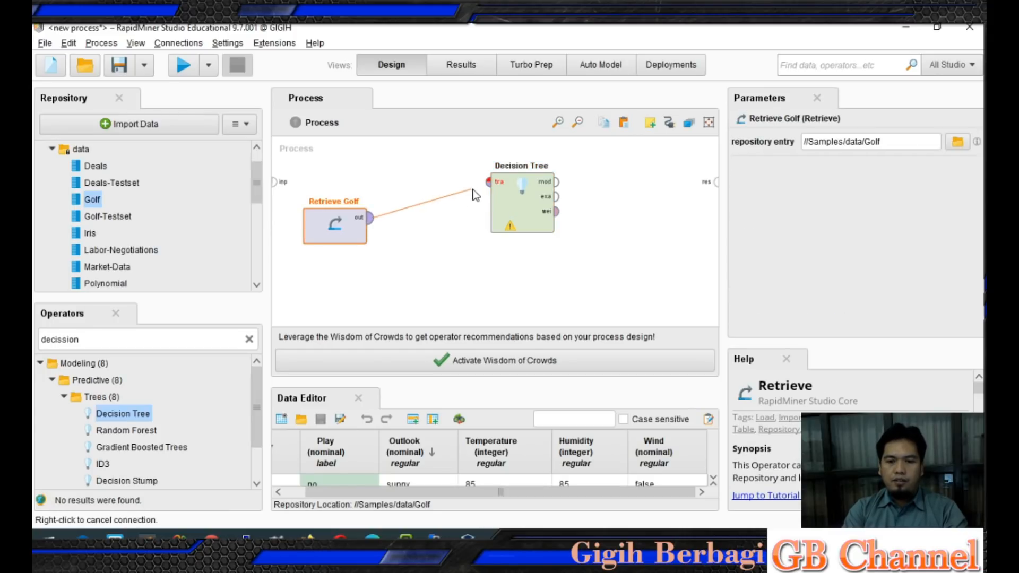
click(487, 183)
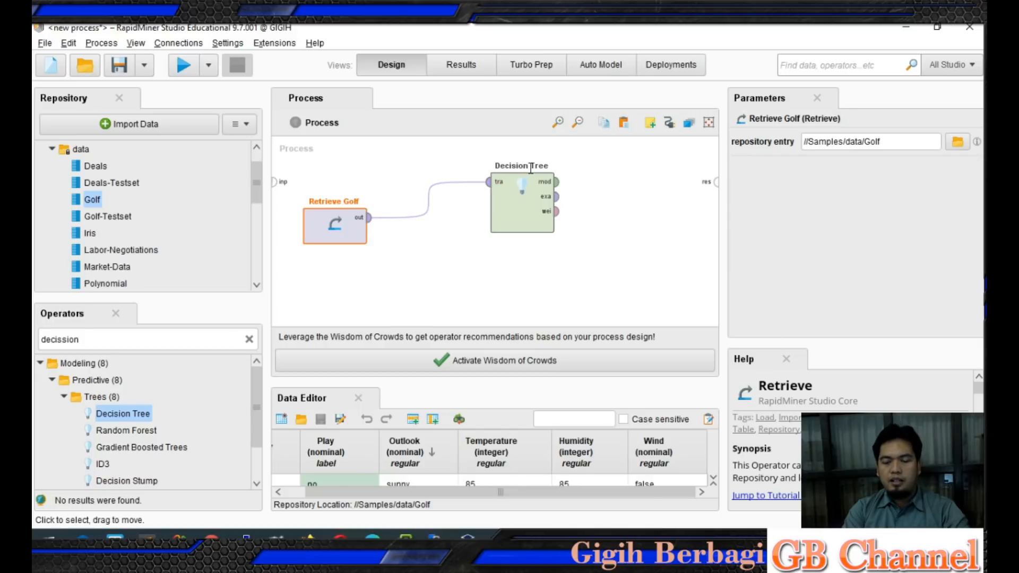
- Connect the Decision Tree's model output to the process result port and run the process
click(558, 185)
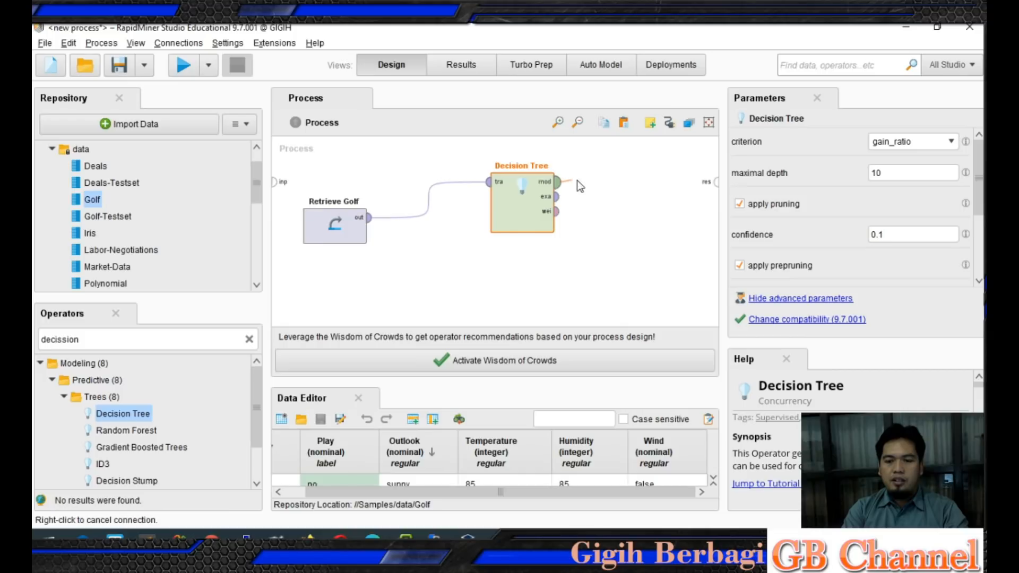
click(716, 182)
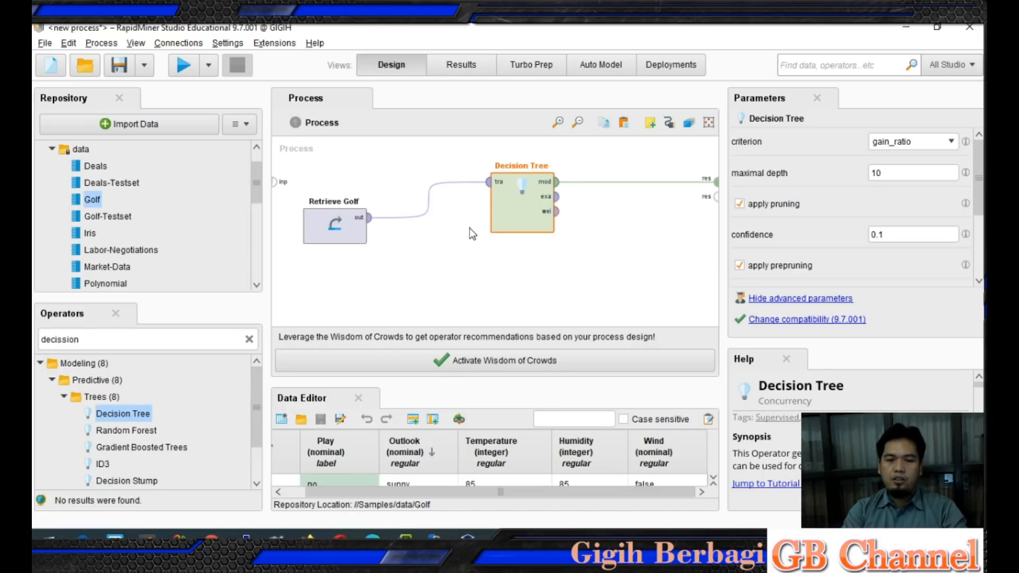
click(184, 67)
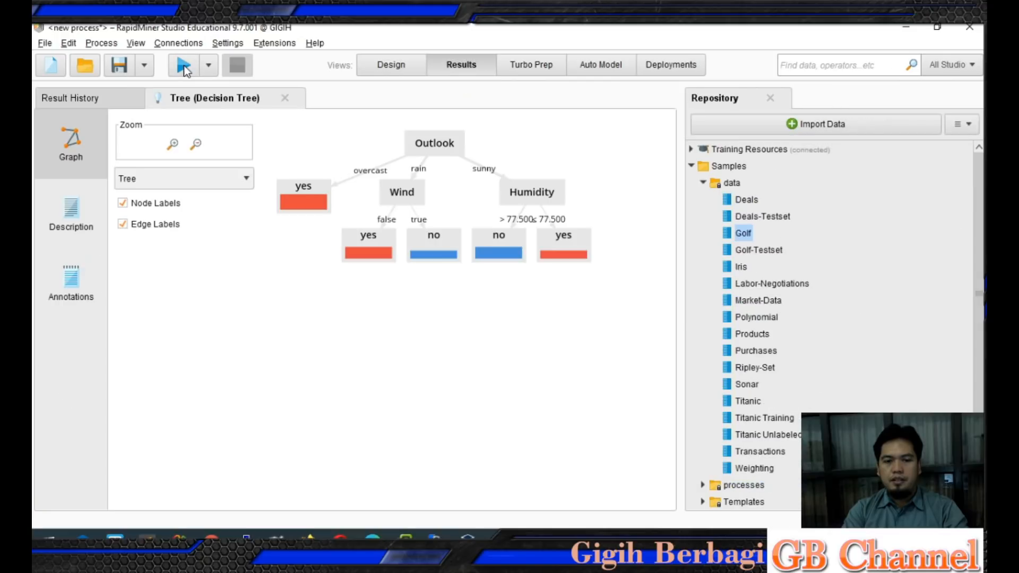
- Spread out the tree graph by moving the four leaves under Wind and Humidity downward and repositioning the Humidity and Wind nodes
drag(356, 259, 320, 349)
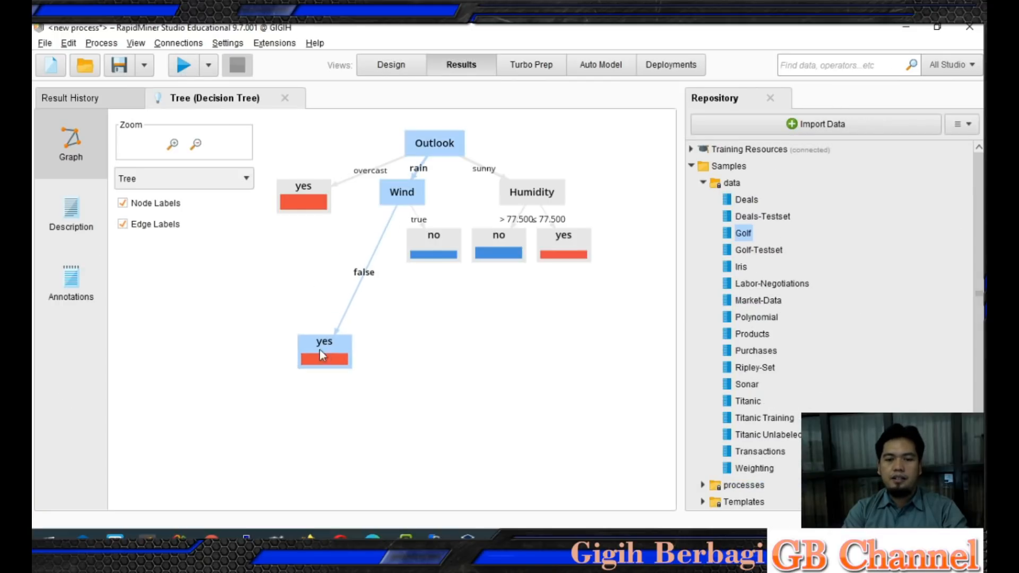
drag(430, 253, 427, 375)
drag(492, 256, 507, 340)
drag(560, 256, 616, 352)
drag(545, 193, 603, 217)
drag(381, 187, 408, 219)
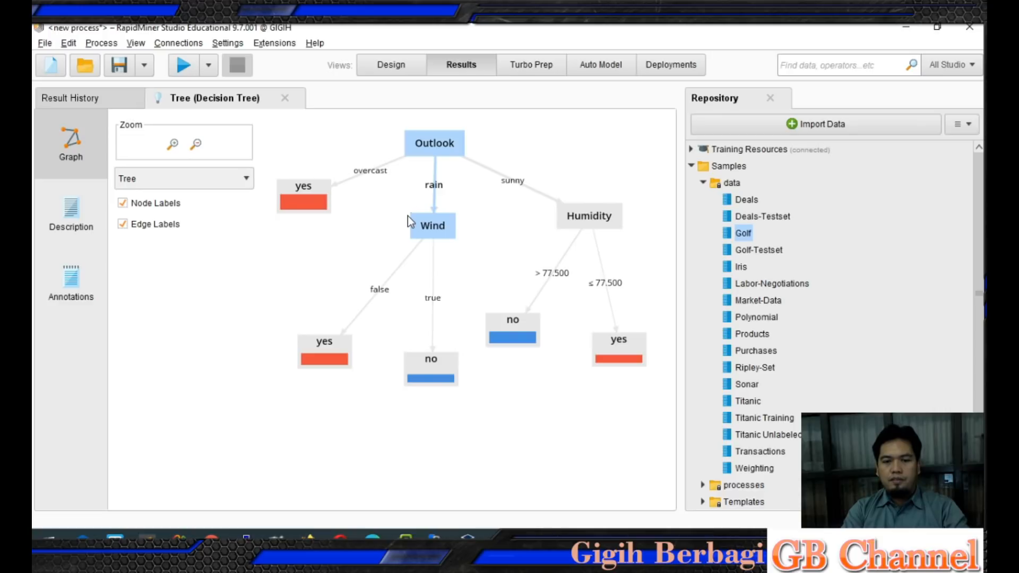
- Return to the process design and enlarge the Data Editor to show the Golf rows from the row number column onward
click(398, 66)
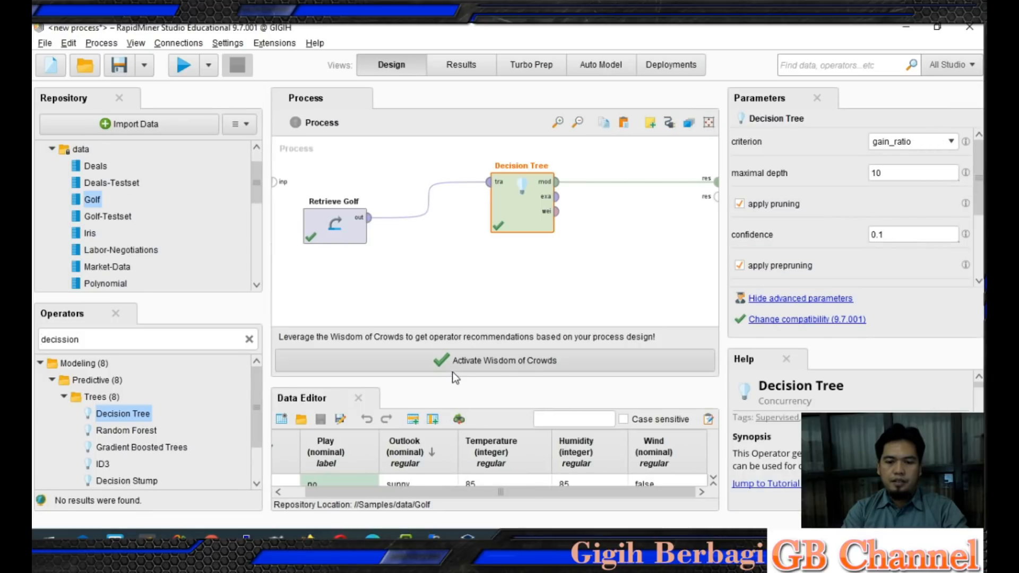
drag(453, 381, 480, 223)
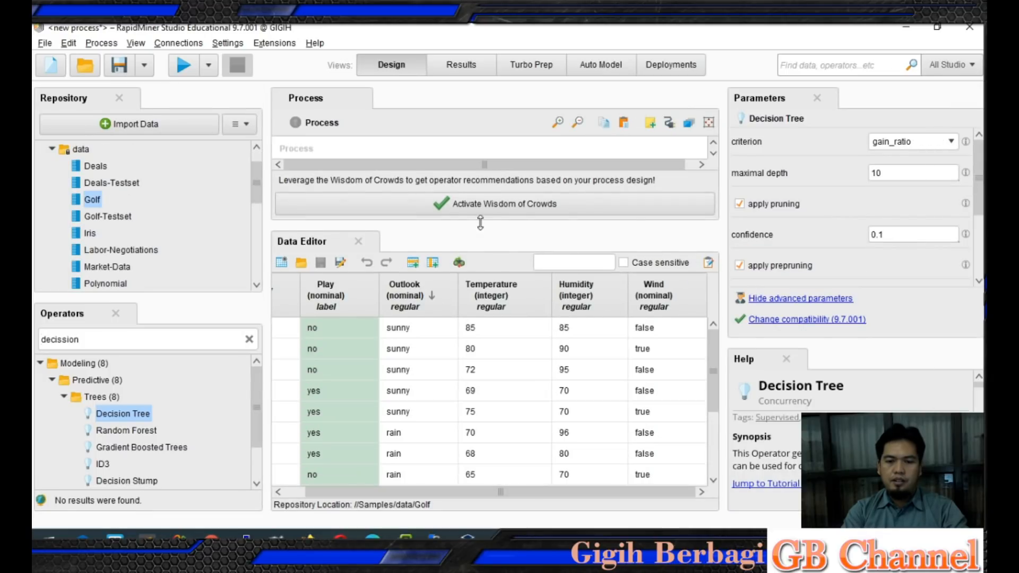
drag(542, 492, 427, 476)
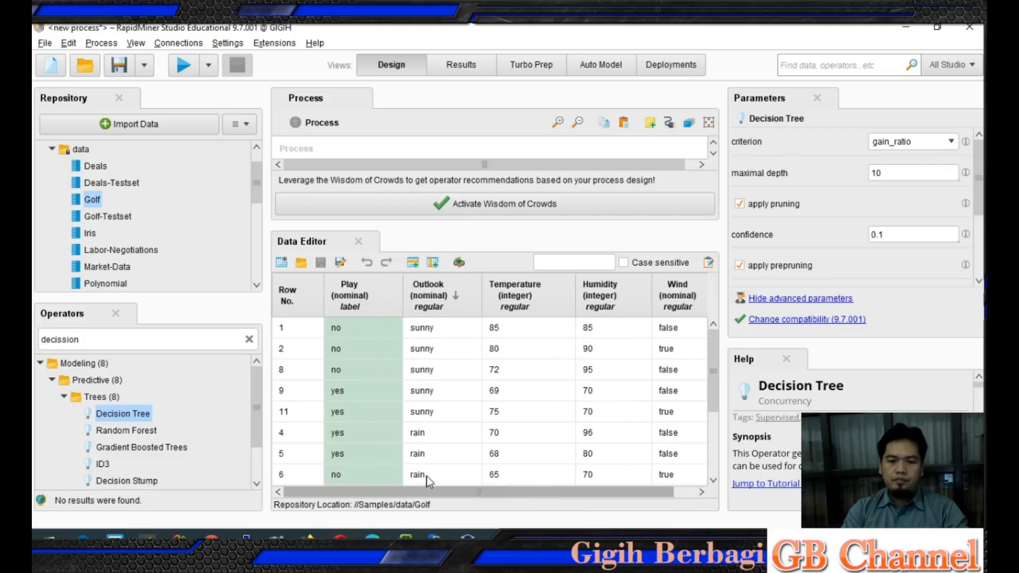
- Examine the first Golf row's Outlook, Temperature, Humidity and Wind values and its Play label
click(342, 329)
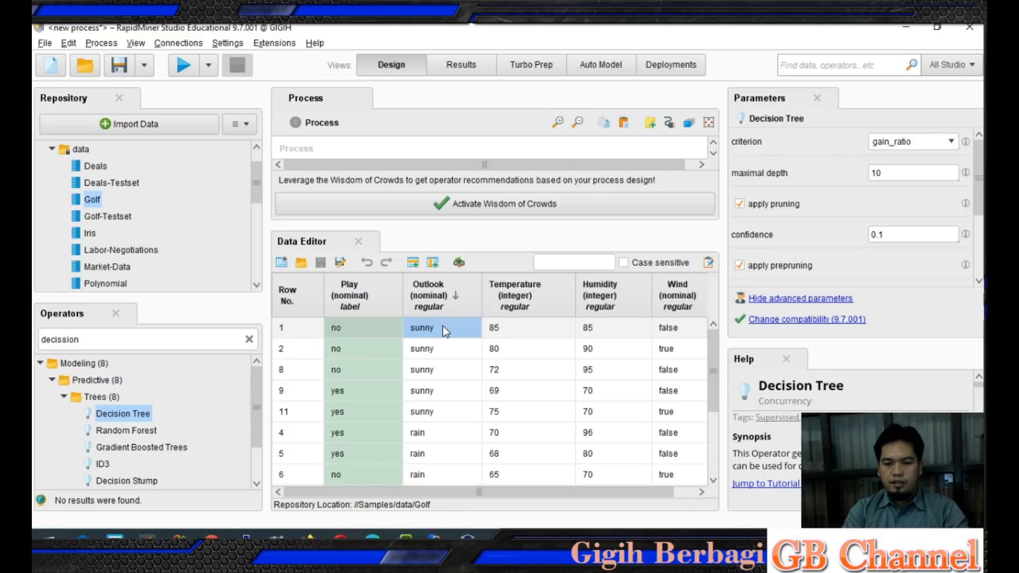
click(510, 332)
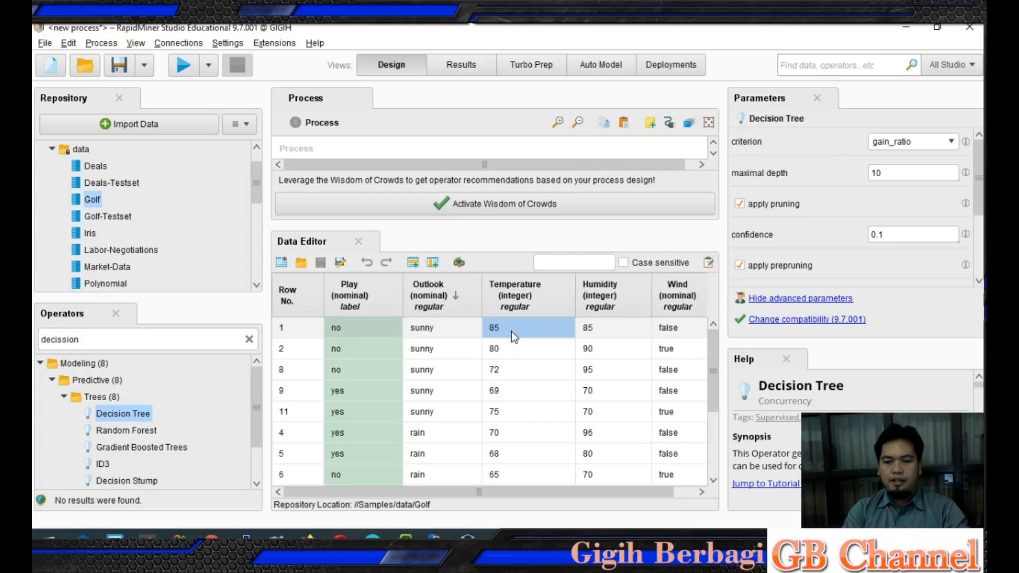
click(618, 329)
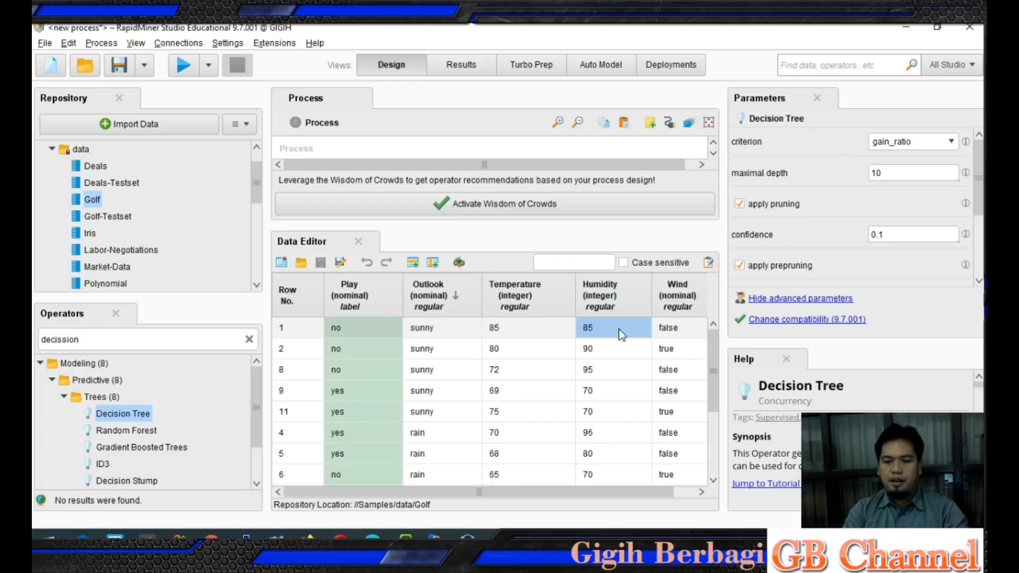
click(679, 330)
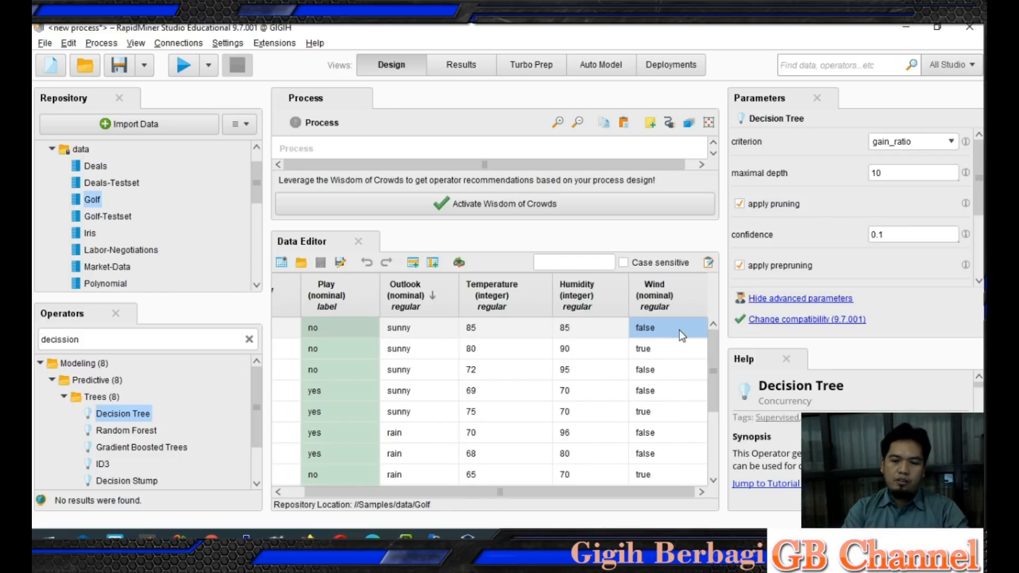
drag(536, 488, 513, 488)
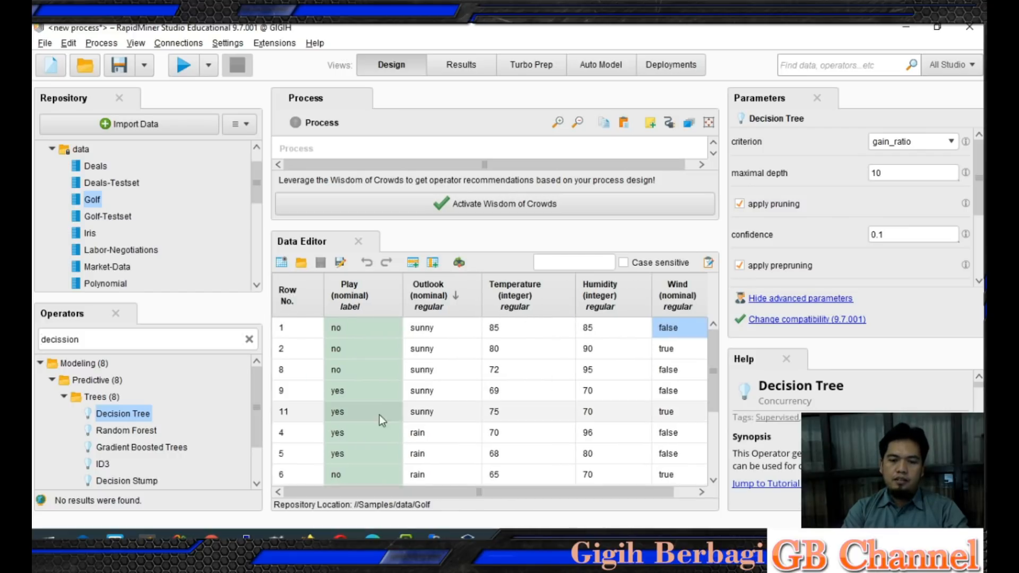
click(355, 332)
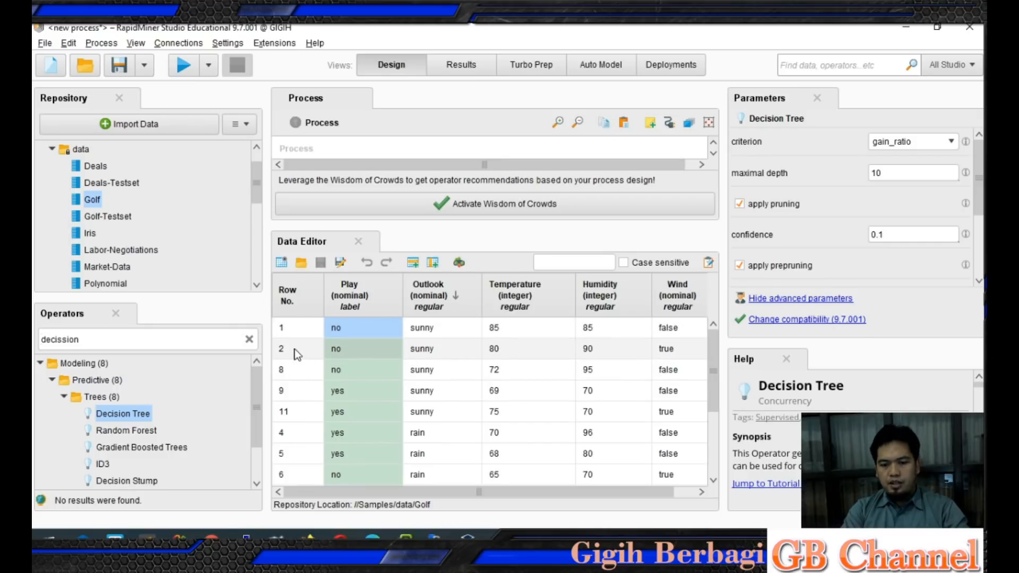
- Sort the Golf table by row number in ascending order and check row 2 and the remaining rows through row 14
click(298, 297)
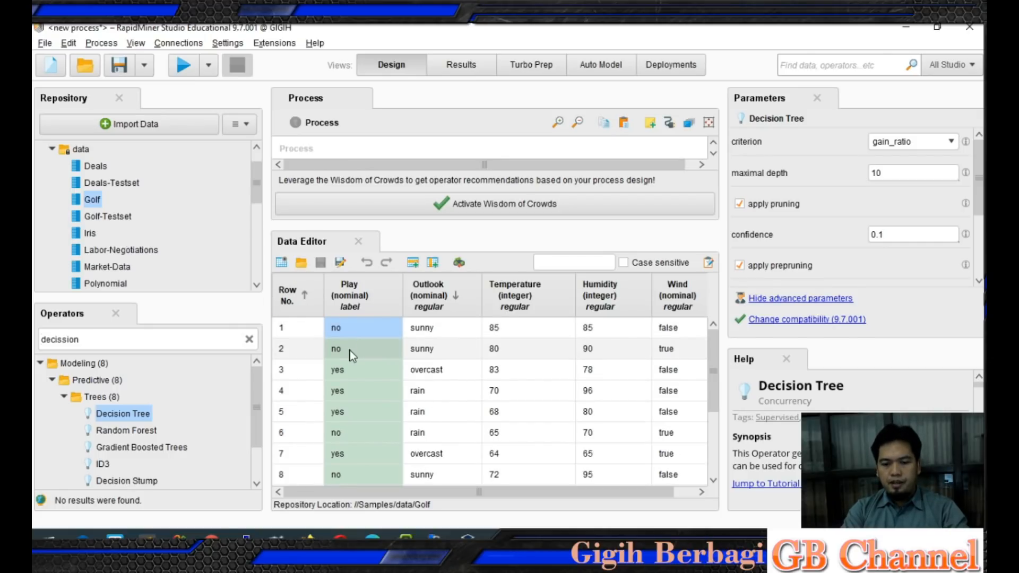
click(438, 352)
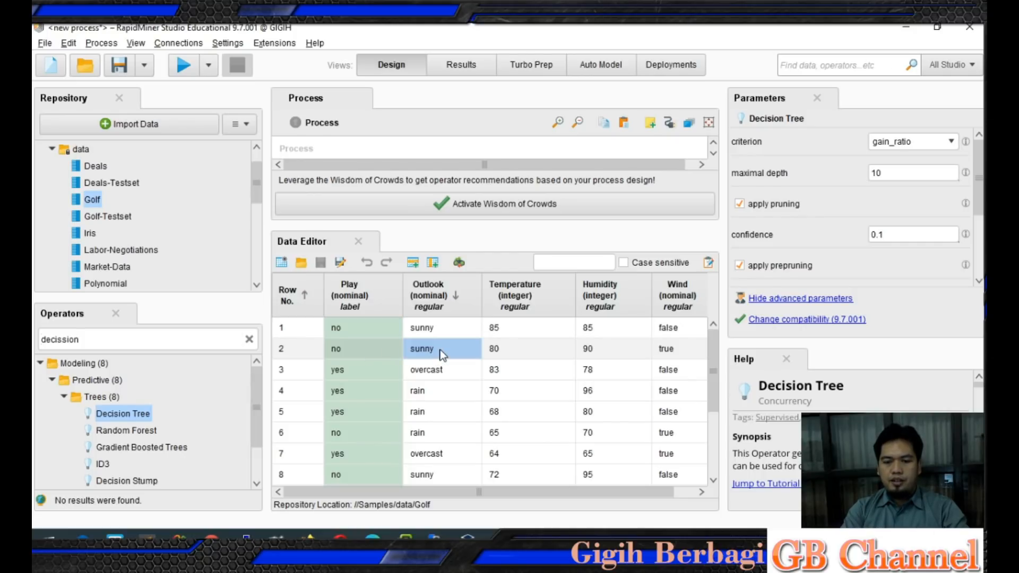
click(517, 353)
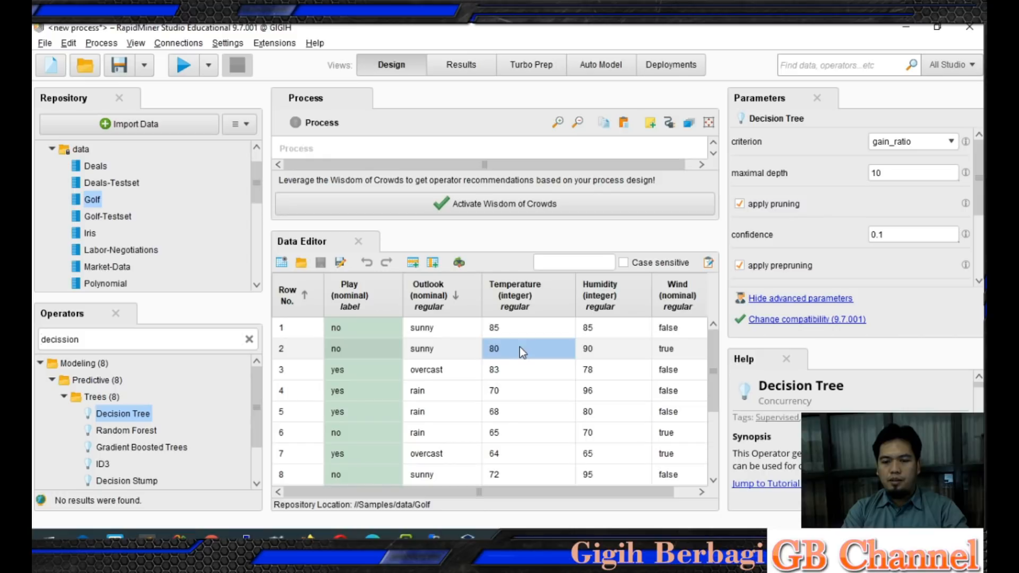
click(610, 350)
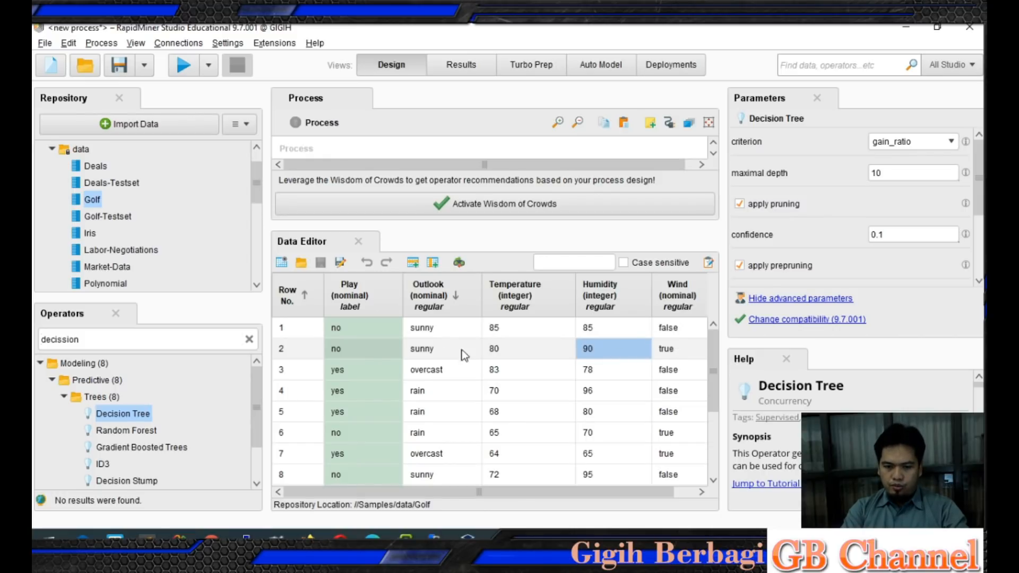
click(366, 351)
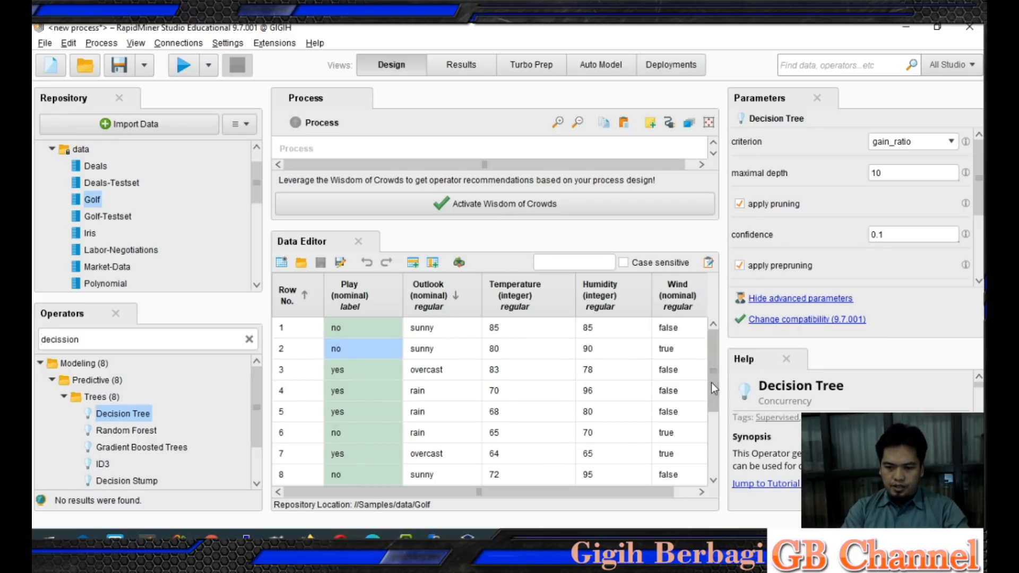
scroll(711, 383, down, 2)
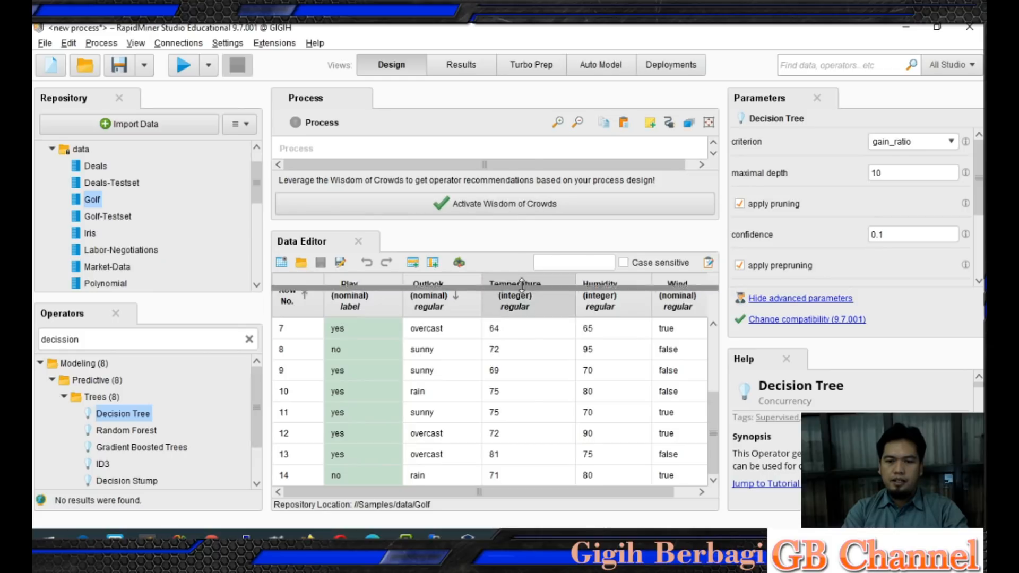
- Go back to the decision tree results and reposition the overcast leaf, the Wind node and the Humidity node
click(462, 66)
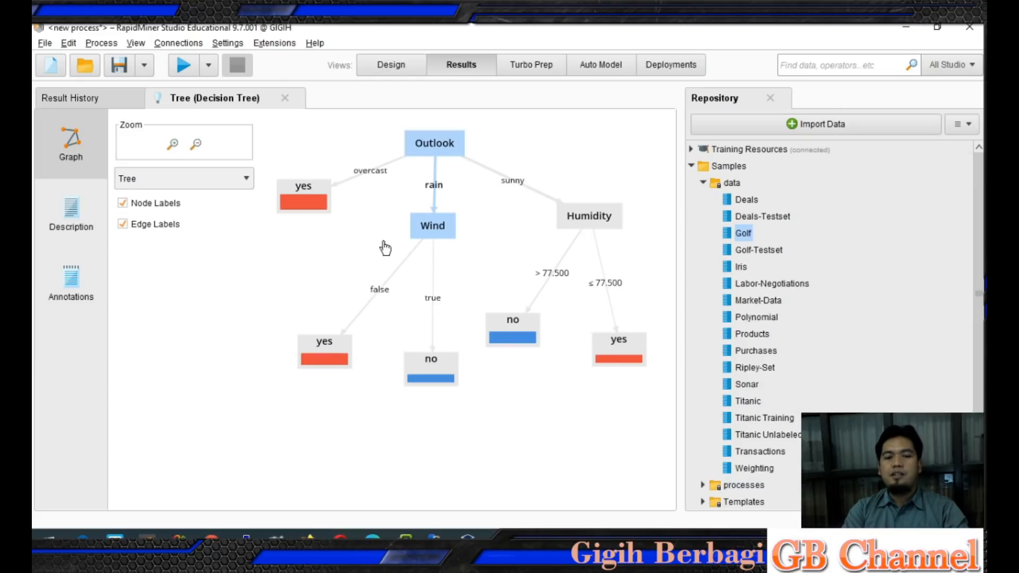
drag(309, 201, 293, 216)
drag(429, 229, 408, 236)
drag(559, 219, 564, 231)
drag(415, 235, 425, 227)
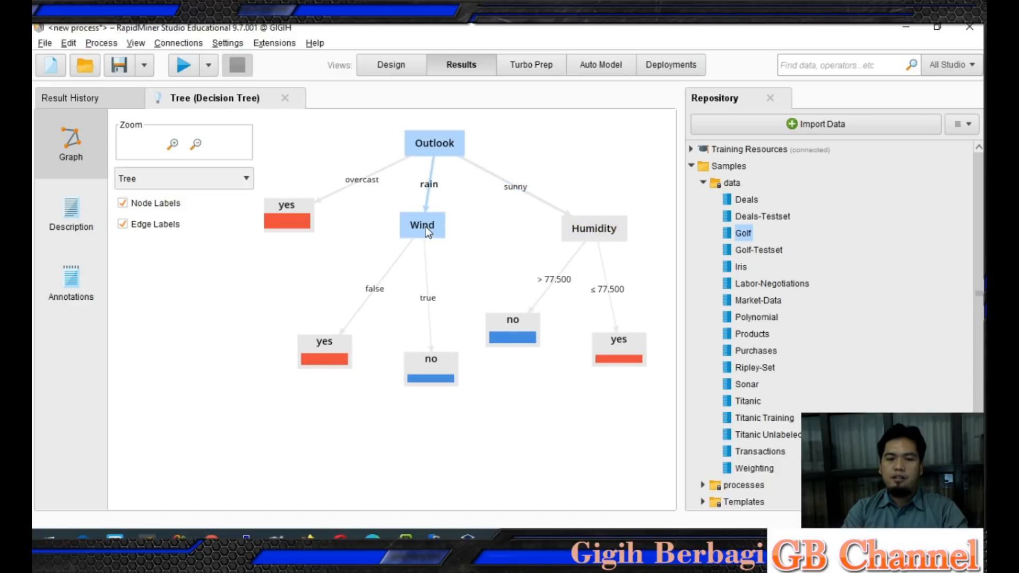
- Examine the Outlook root, the overcast leaf and the Humidity branch with its two leaves in the tree graph
click(451, 145)
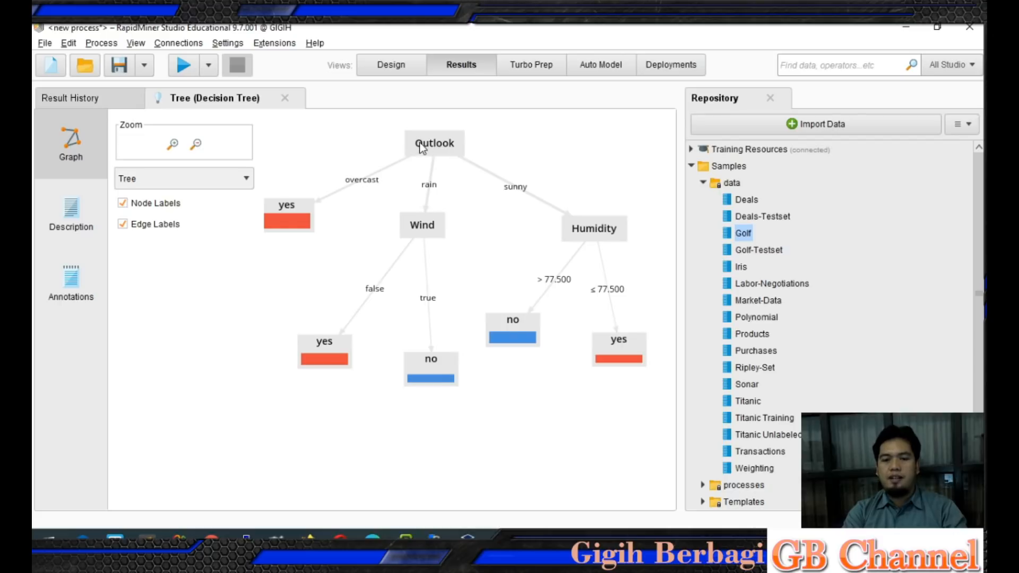
mouse_move(416, 146)
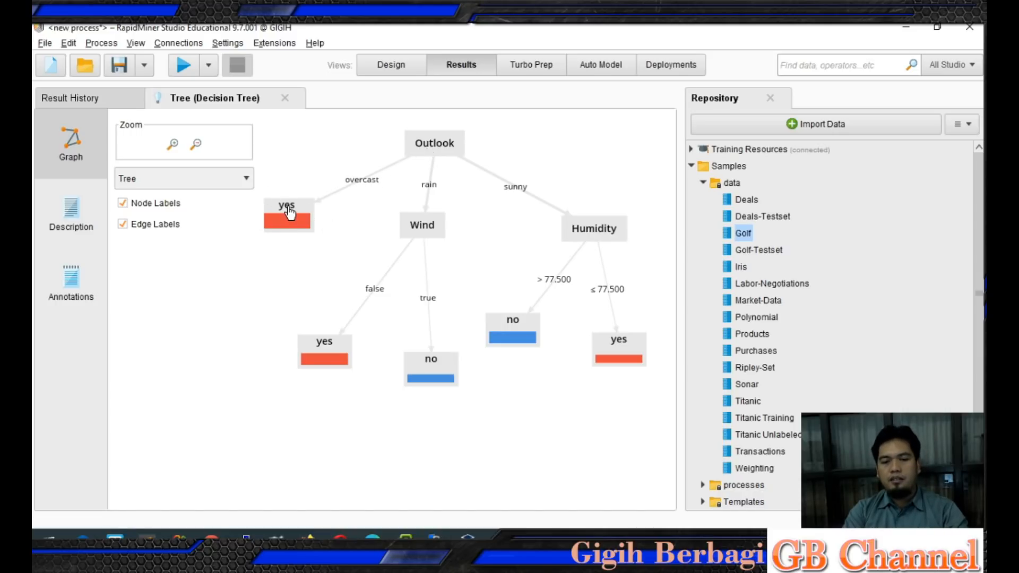
mouse_move(290, 212)
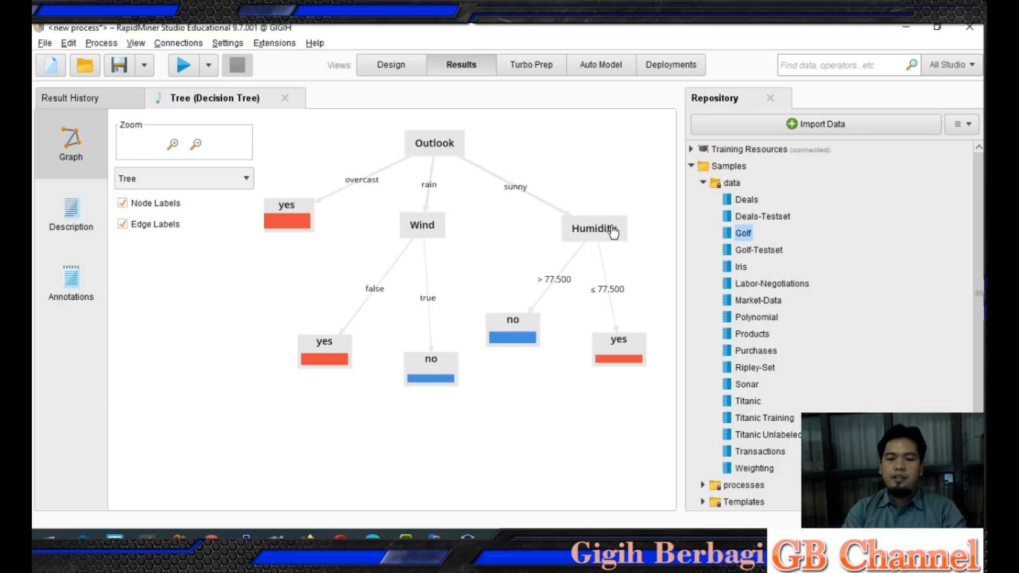
mouse_move(613, 232)
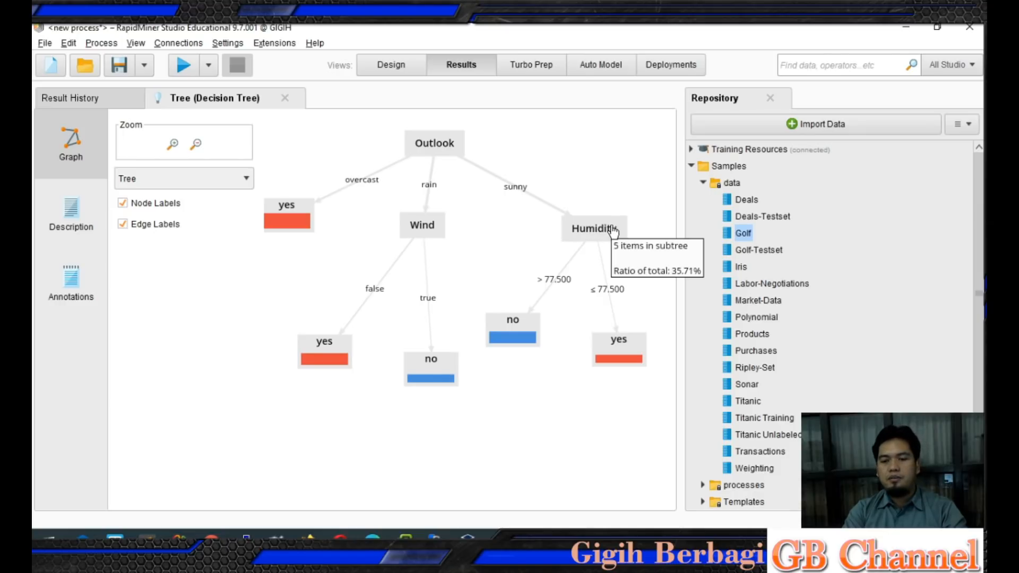
click(624, 346)
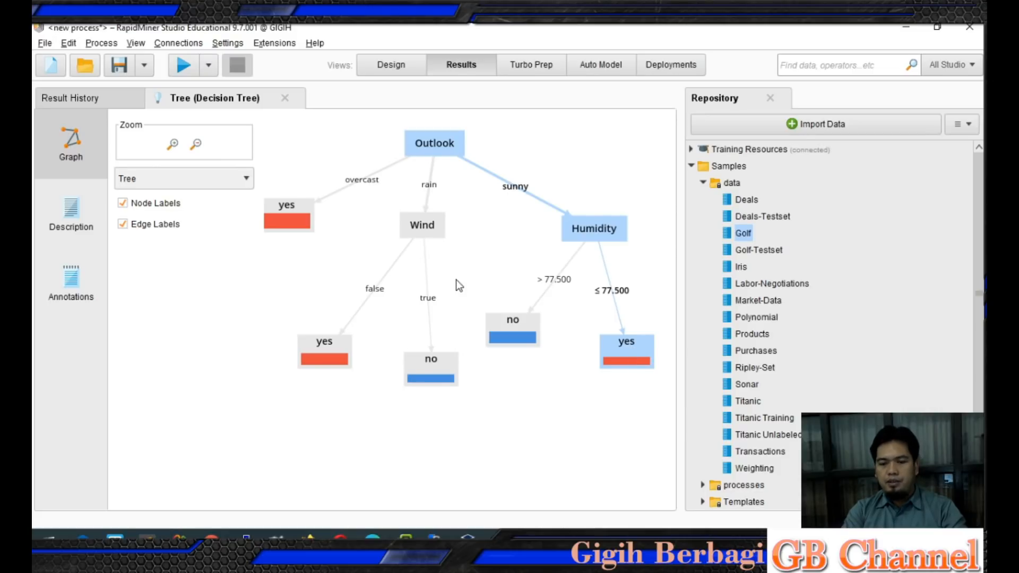
mouse_move(622, 352)
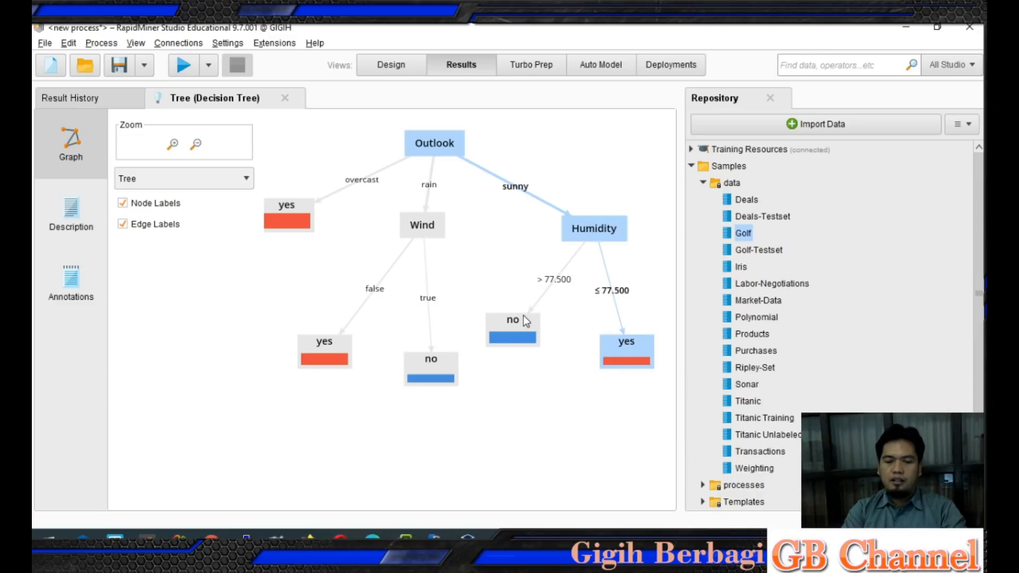
mouse_move(527, 321)
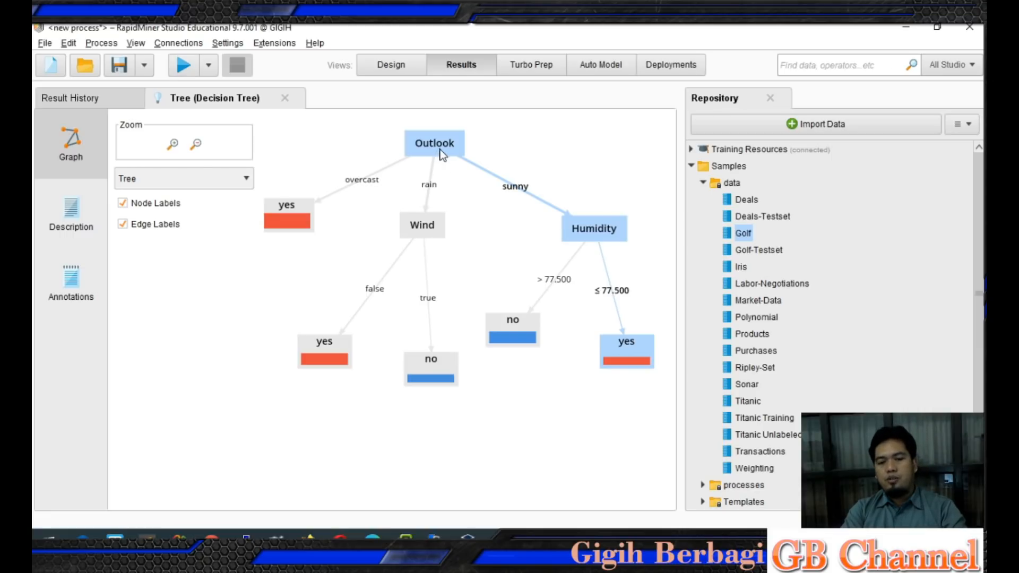
- Select the rain branch, move the Wind node and its two leaves outward, and raise the Humidity node slightly
click(424, 228)
drag(424, 229, 412, 238)
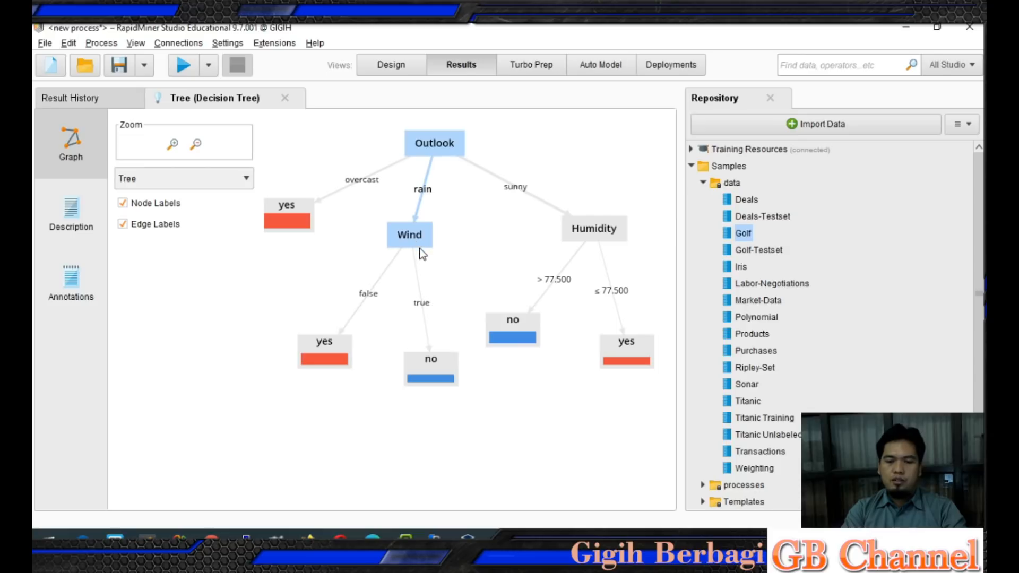
drag(329, 356, 304, 358)
drag(419, 385, 424, 402)
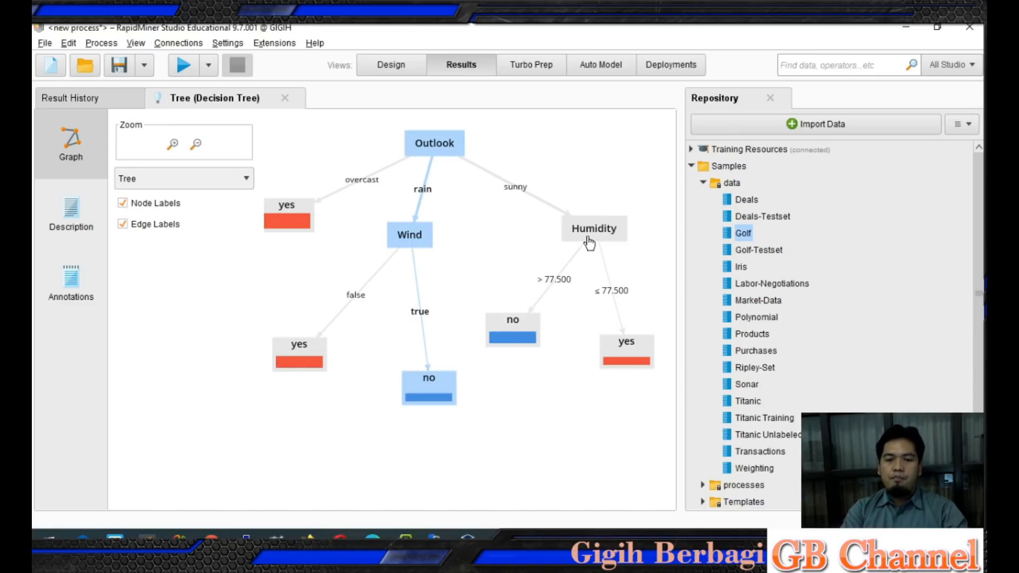
drag(589, 237, 589, 218)
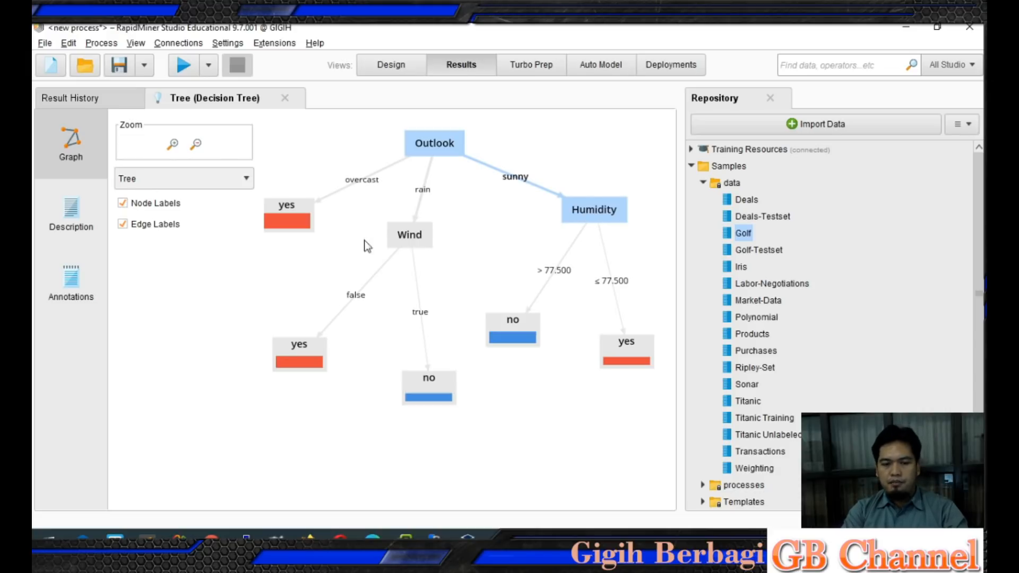
- Show the decision tree's text description to read its rules
click(78, 222)
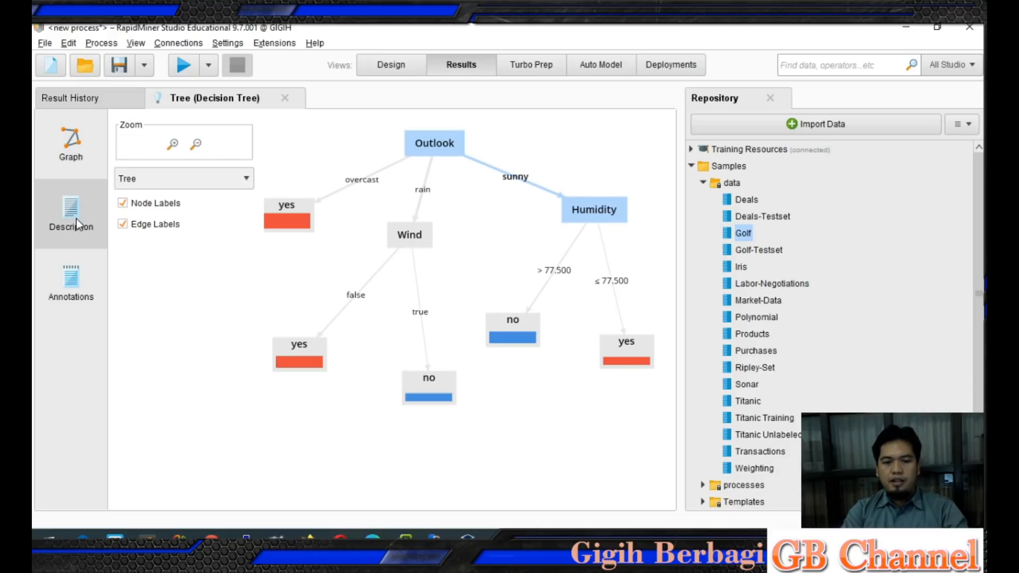
click(71, 284)
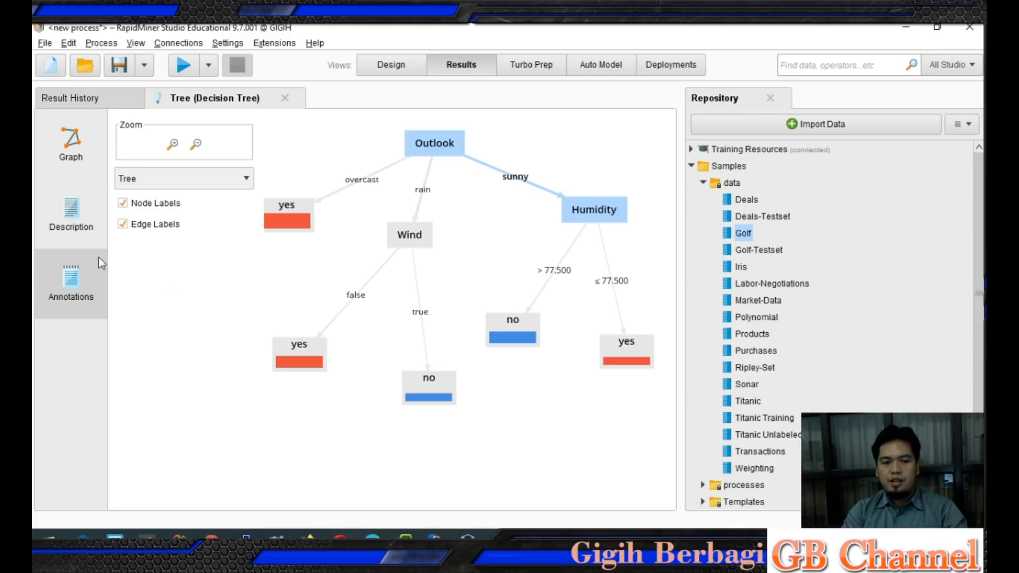
click(78, 221)
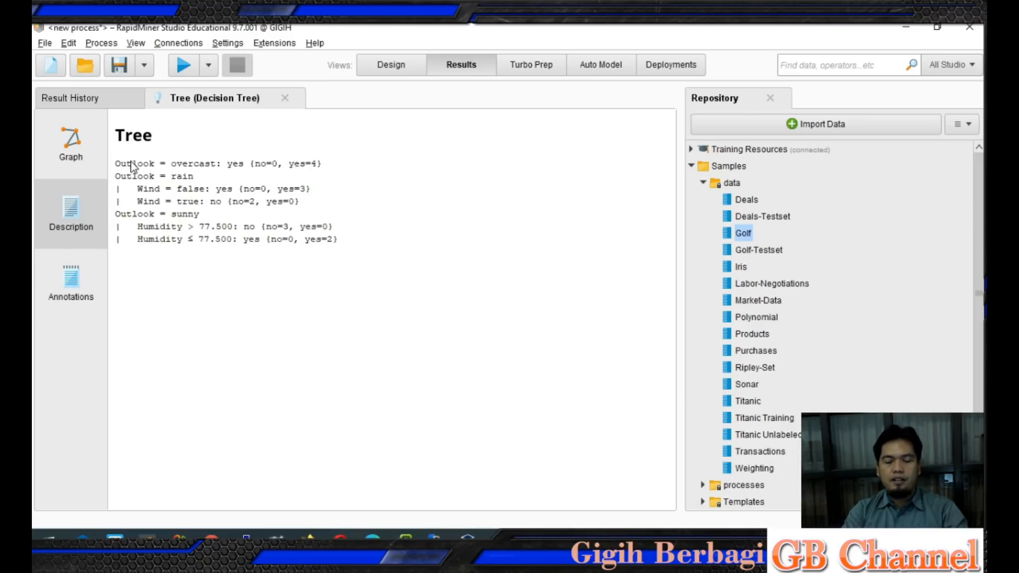
- Read the overcast rule and the start of the rain rule in the tree's text description, highlighting each line
drag(325, 164, 116, 165)
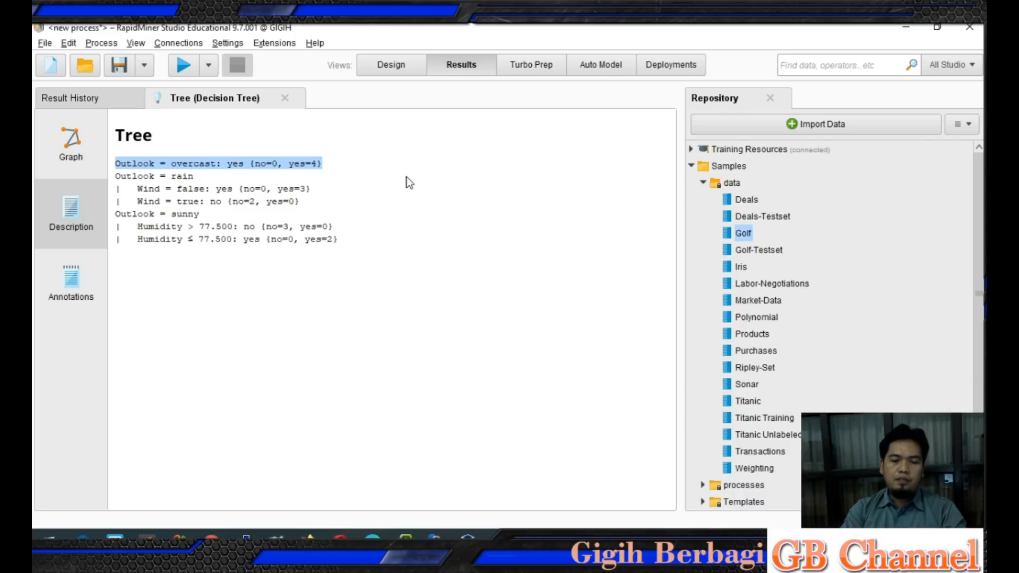
drag(201, 180, 116, 178)
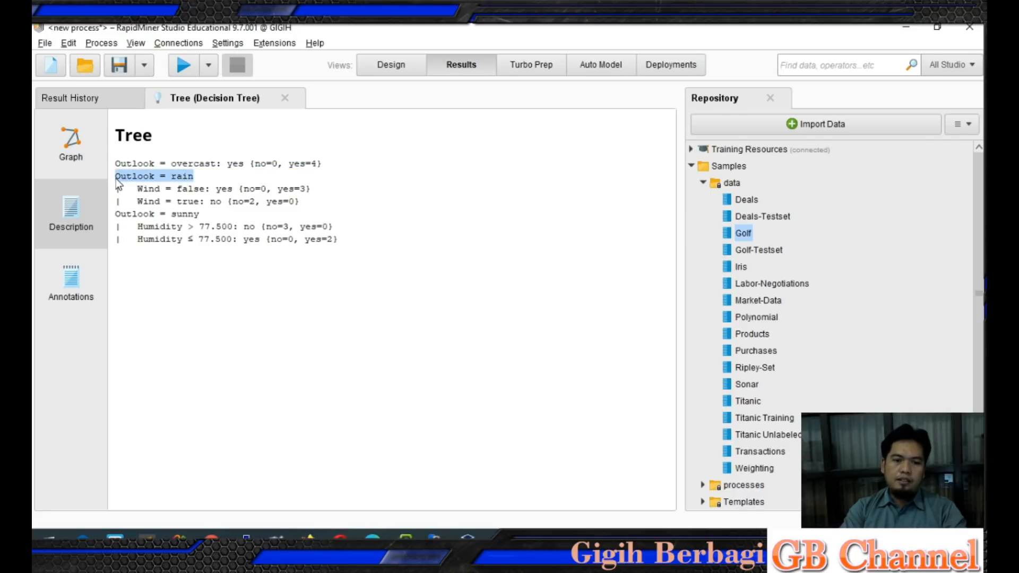
click(147, 192)
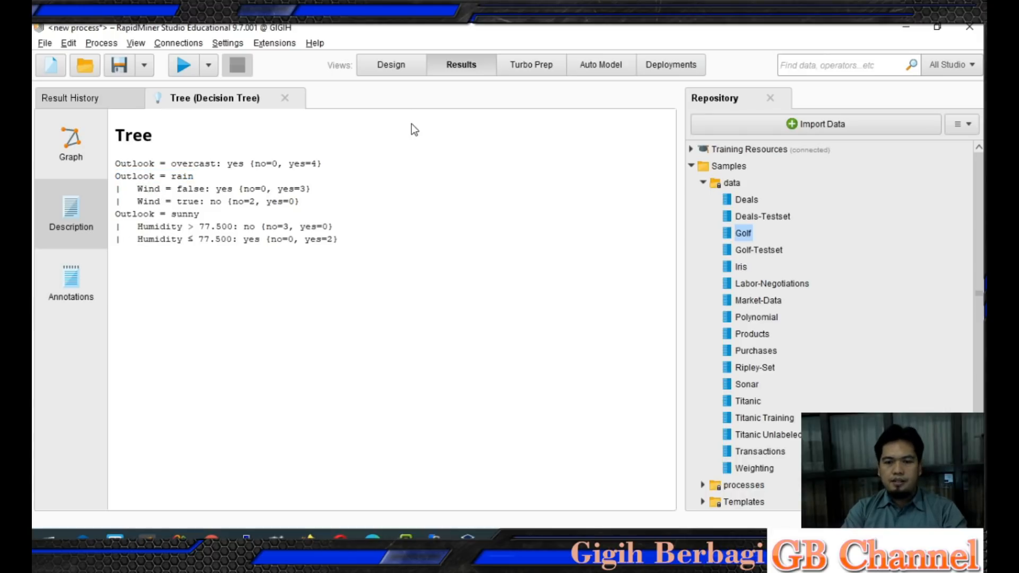
- Return to the process design and delete the Decision Tree and Retrieve Golf operators
click(400, 66)
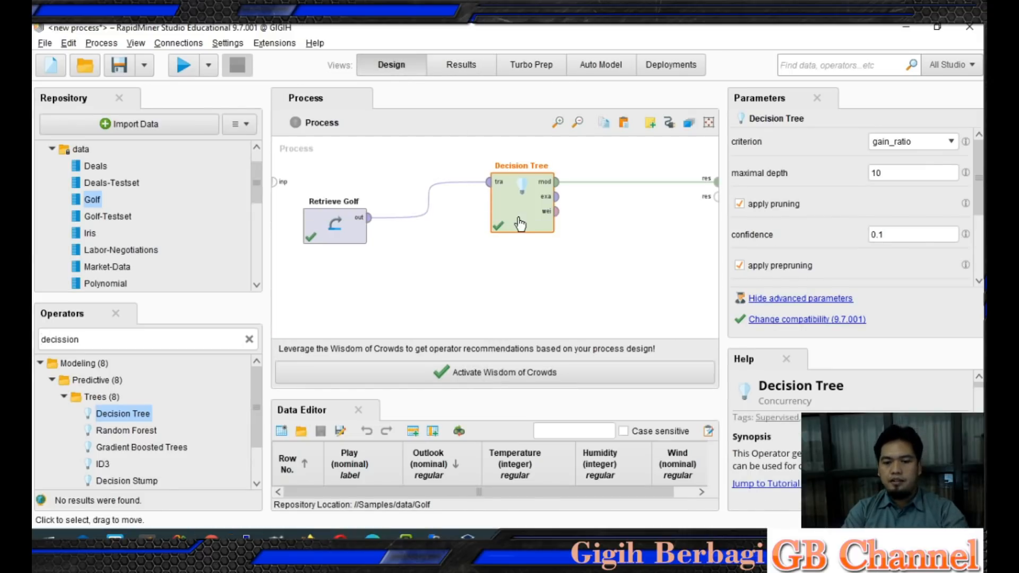
key(Delete)
click(339, 241)
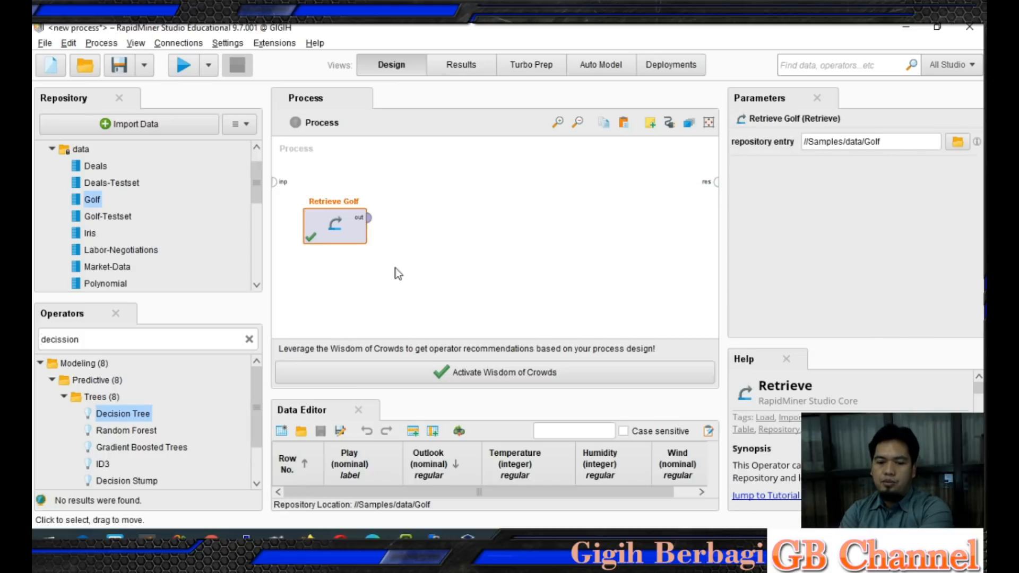
key(Delete)
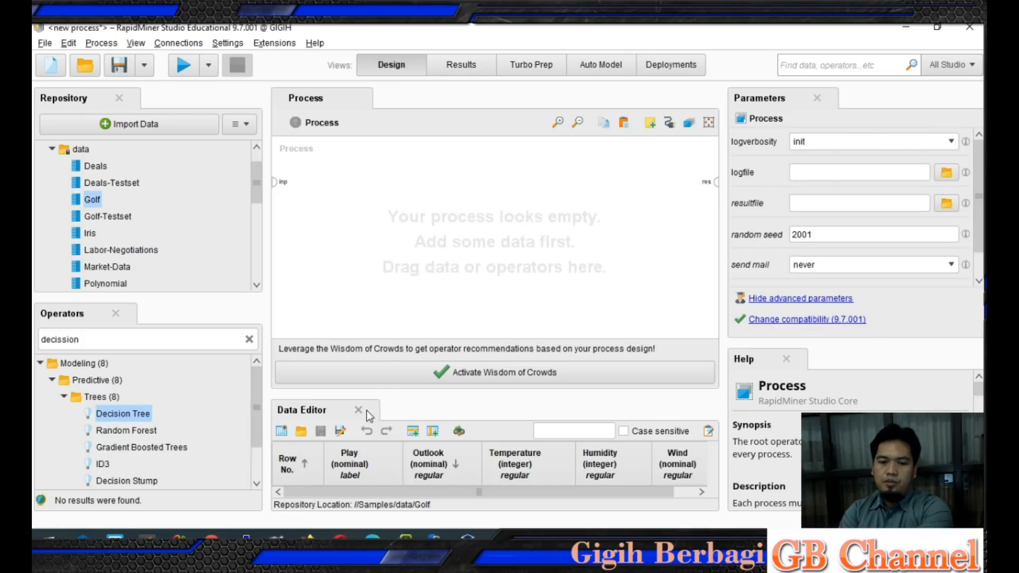
- Close the Data Editor and the decision tree result, and return to the empty process design
click(358, 410)
click(460, 63)
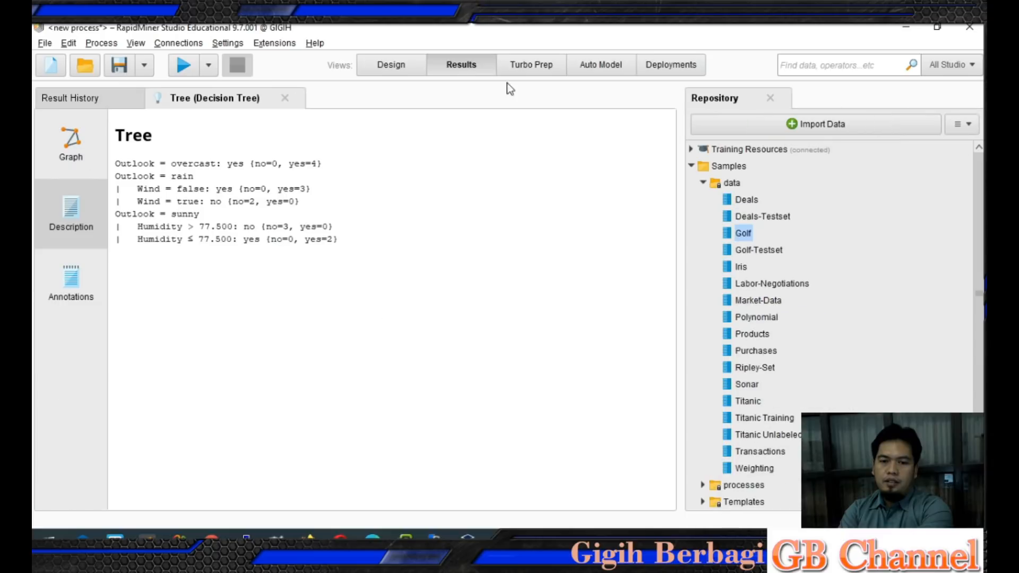
click(295, 99)
click(381, 71)
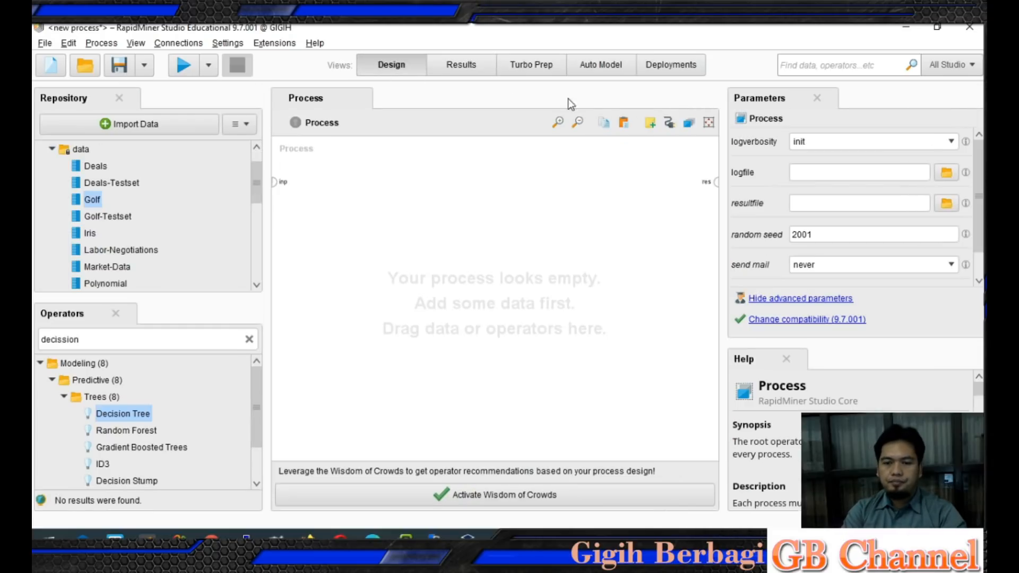
click(460, 66)
click(645, 132)
click(400, 68)
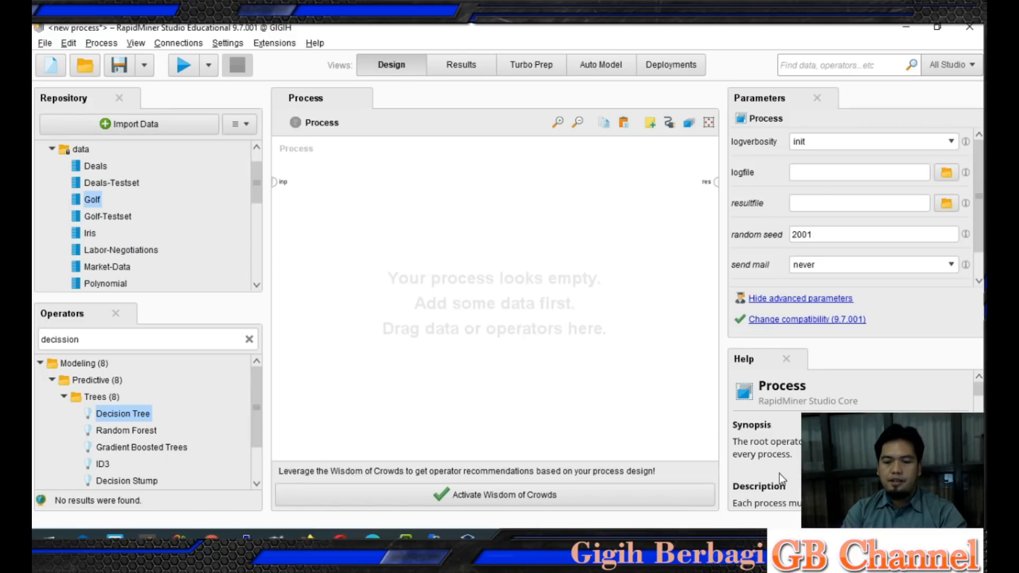
- Switch to the Penderita Diabetes workbook in Excel, maximize it and look through its records down to number 21
mouse_move(677, 538)
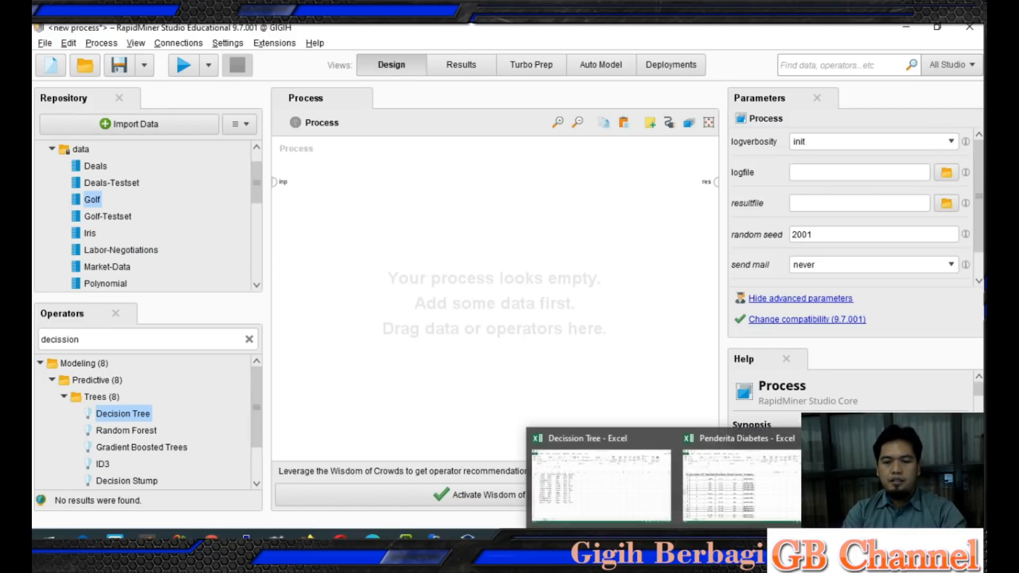
click(769, 485)
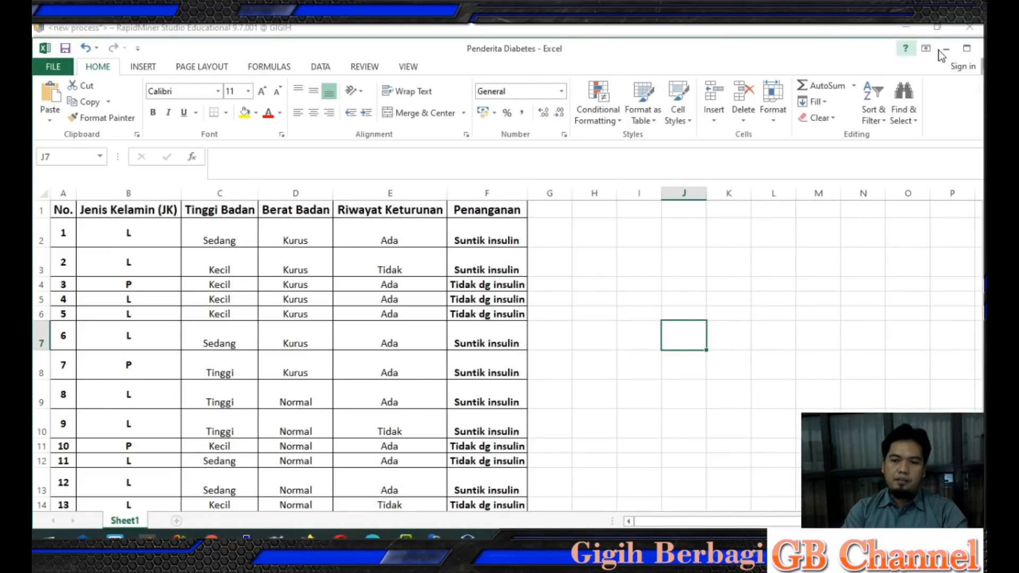
click(966, 50)
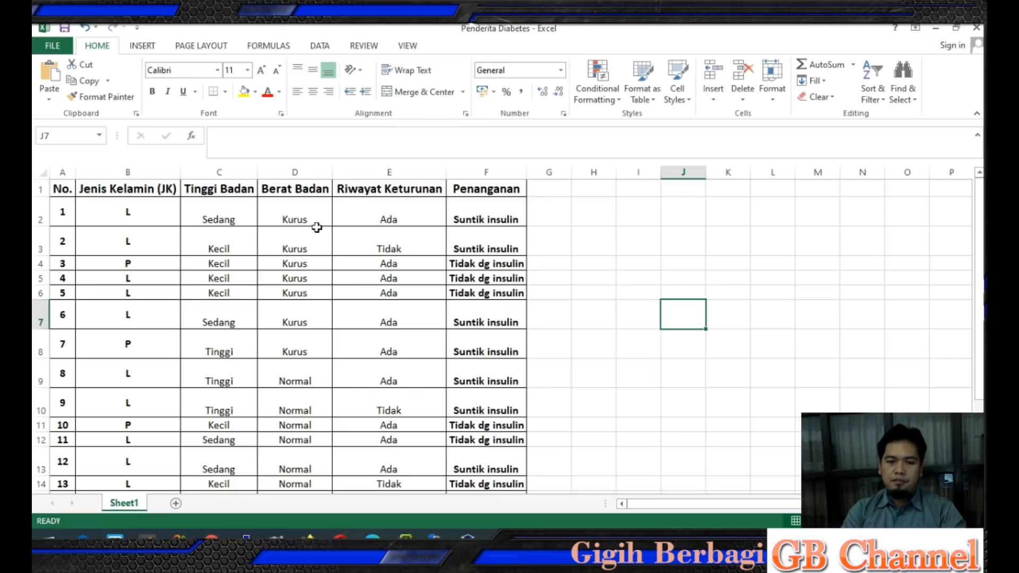
drag(981, 247, 981, 255)
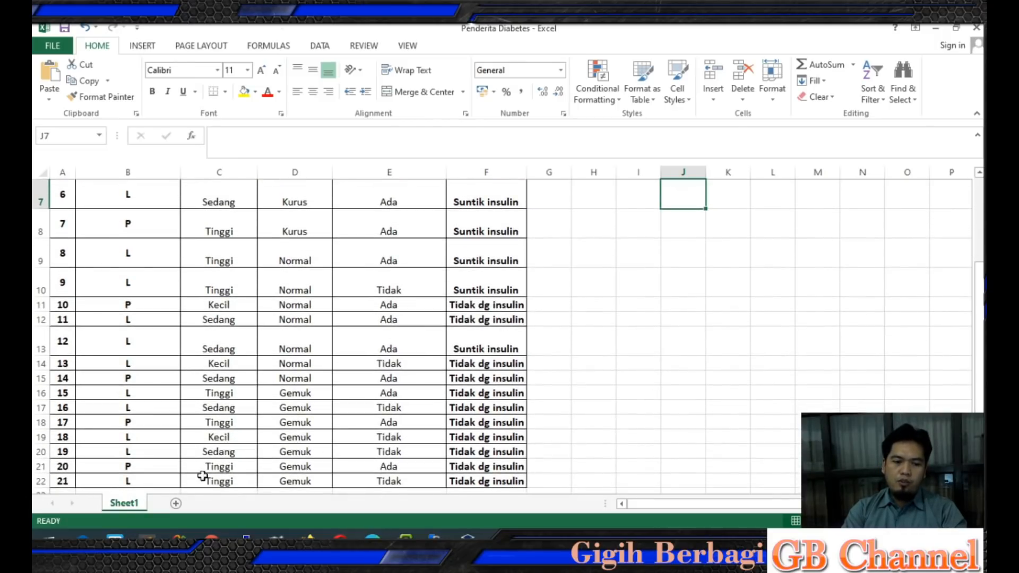
drag(66, 479, 472, 422)
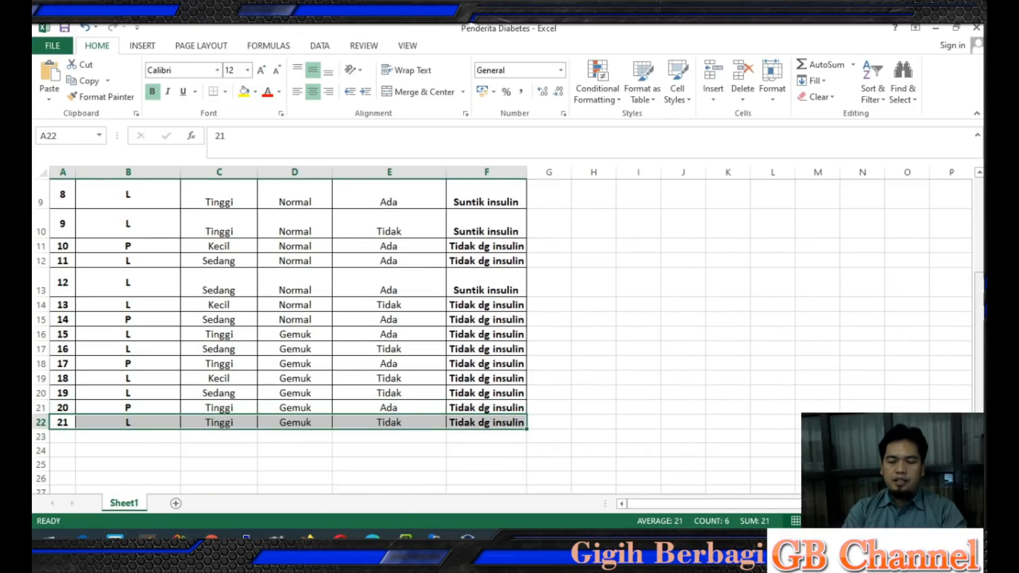
scroll(287, 334, up, 3)
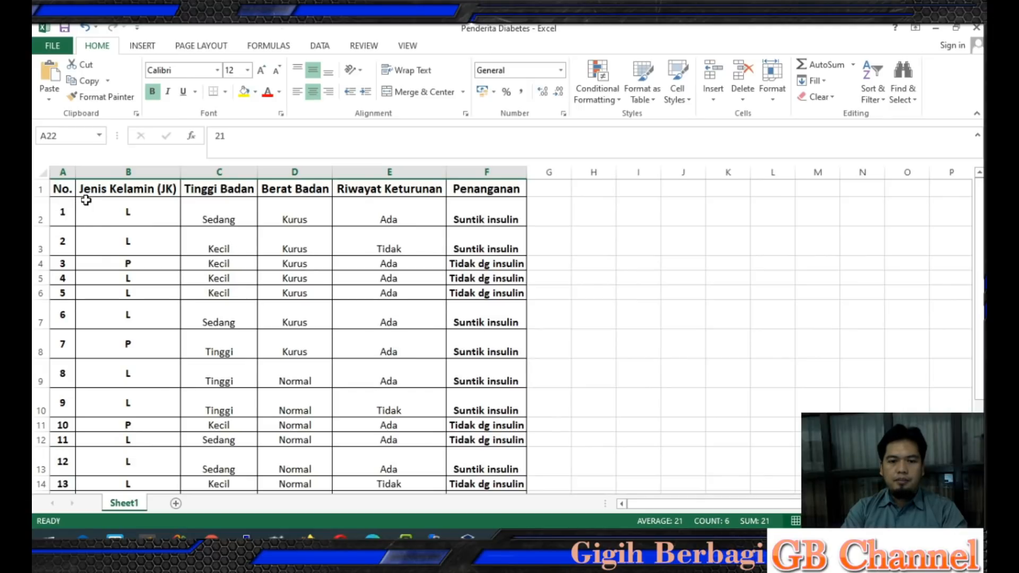
- Examine record 1 in row 2, going through its height, weight, family history and treatment values
click(39, 212)
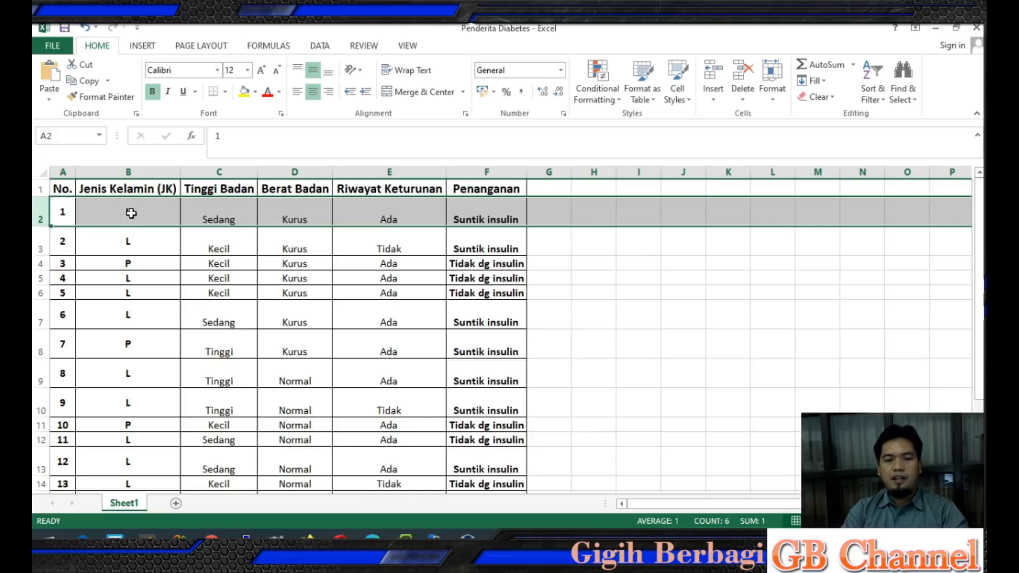
click(227, 217)
click(303, 213)
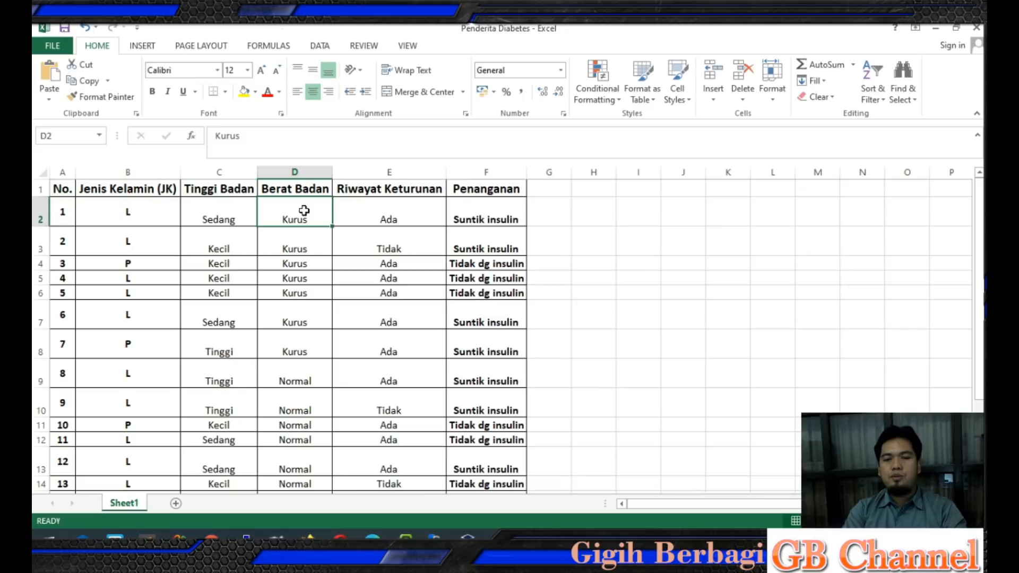
click(394, 214)
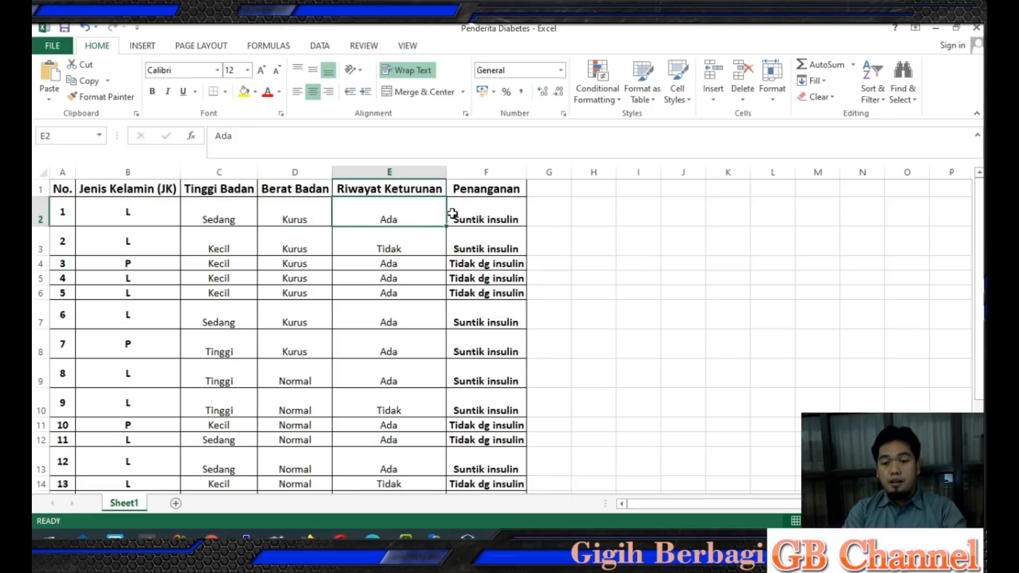
click(485, 215)
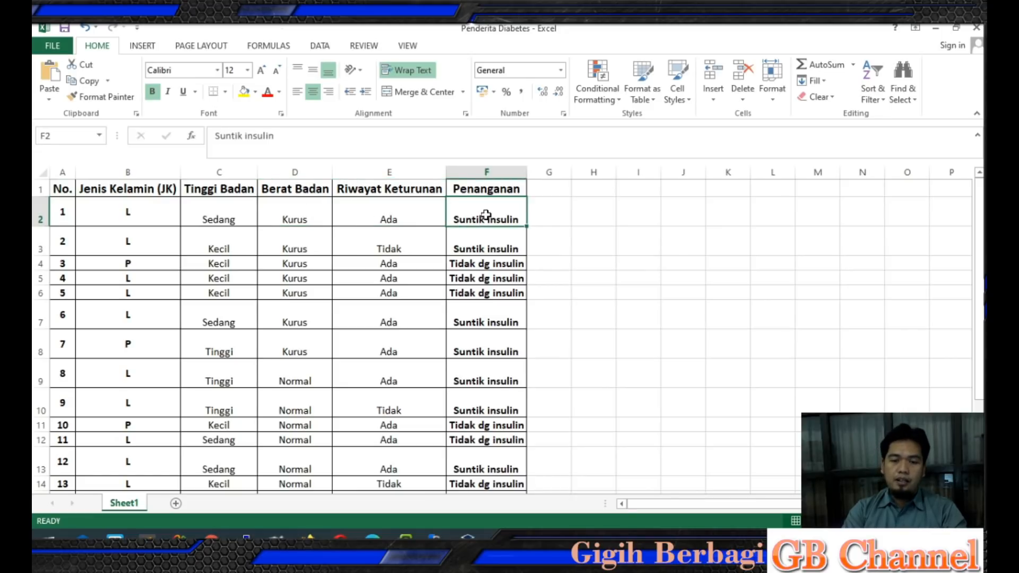
- Examine records 2 and 3 in rows 3 and 4, reading their attributes across to the Penanganan column
click(39, 244)
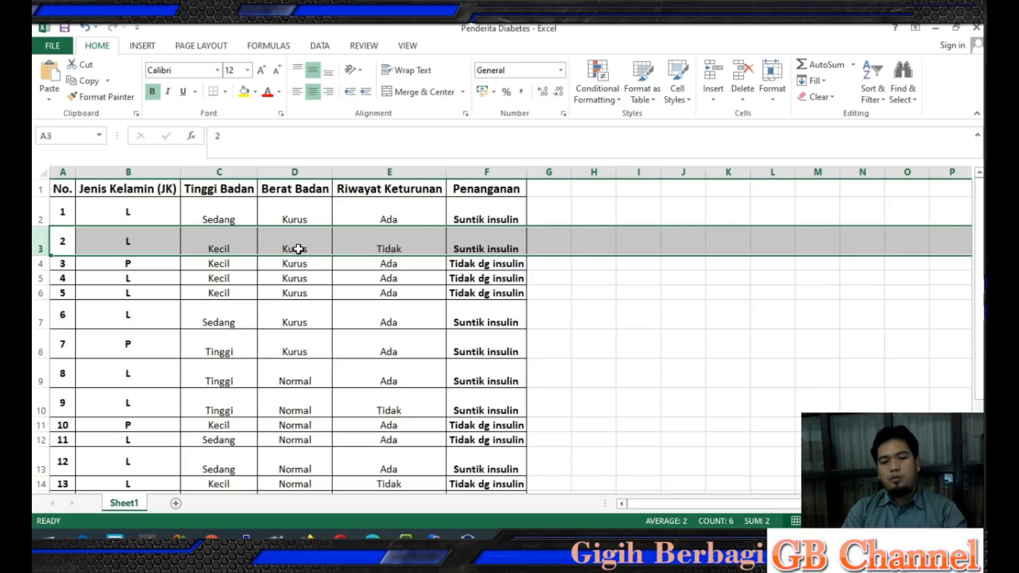
click(385, 242)
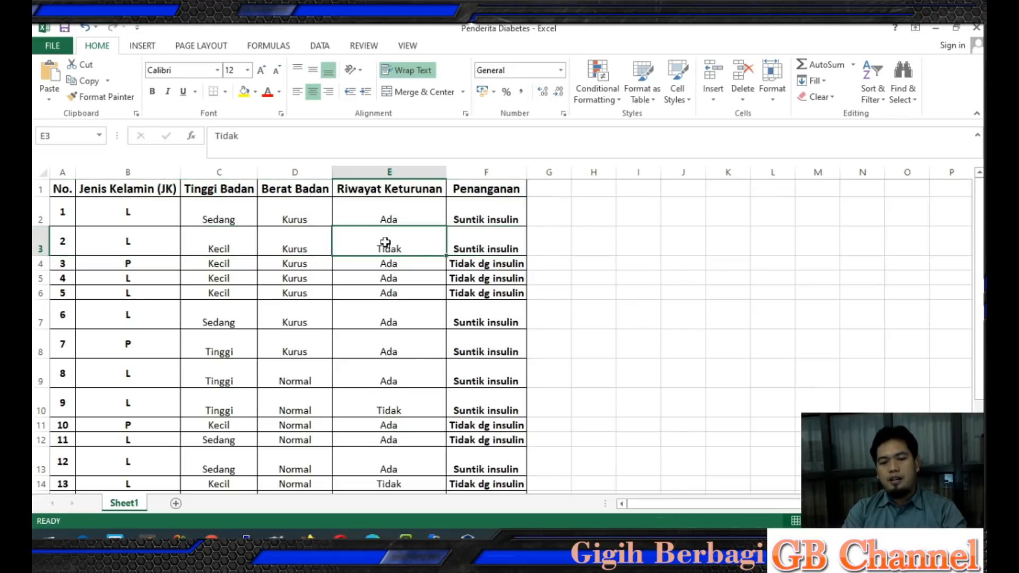
click(498, 247)
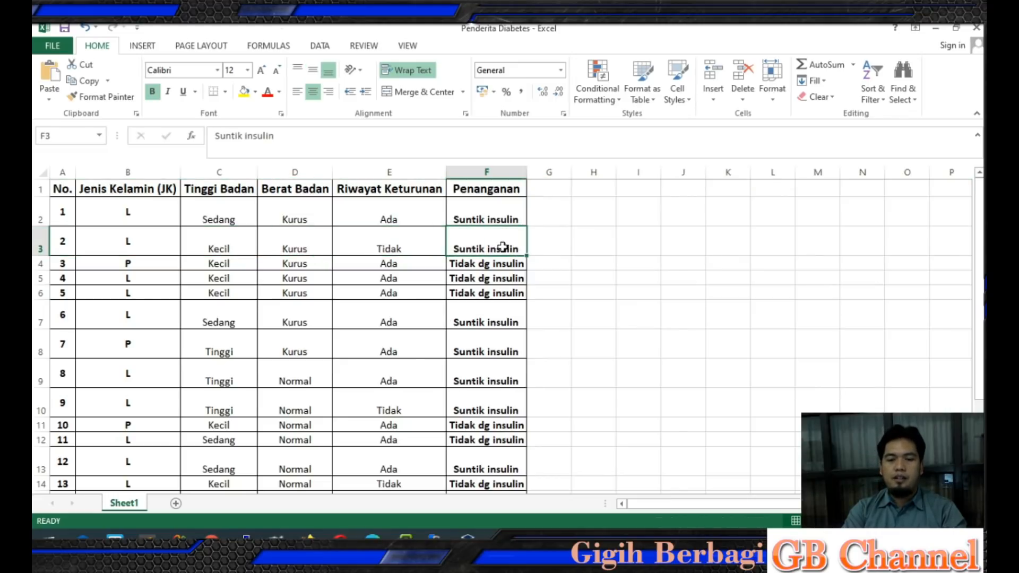
click(44, 262)
click(144, 263)
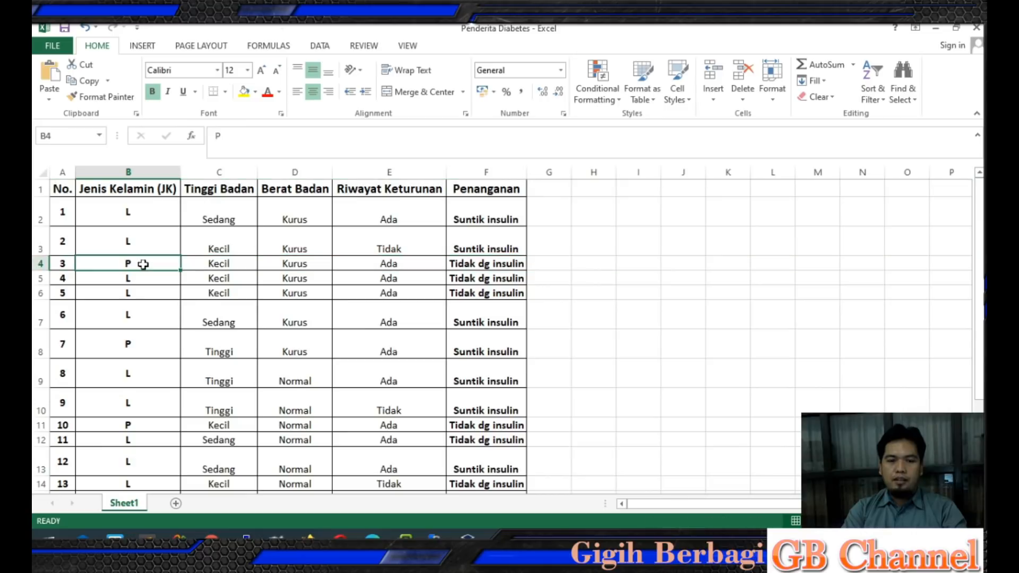
click(216, 264)
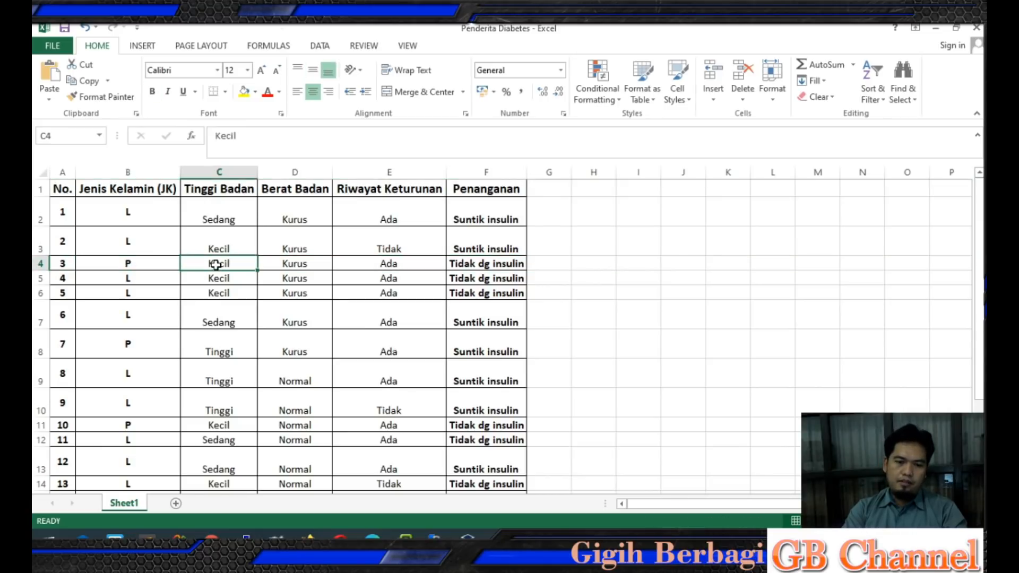
click(297, 265)
click(393, 264)
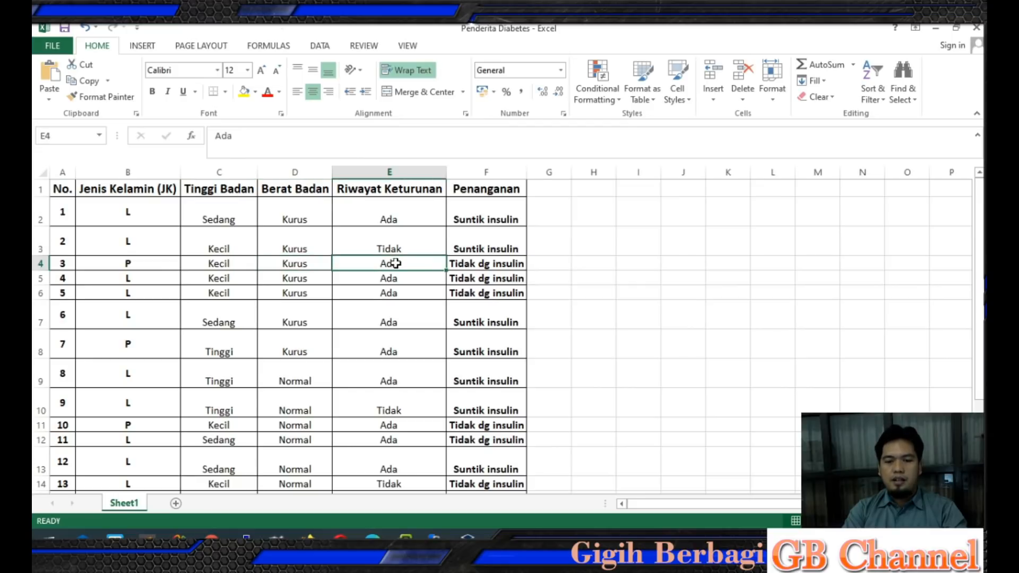
click(497, 264)
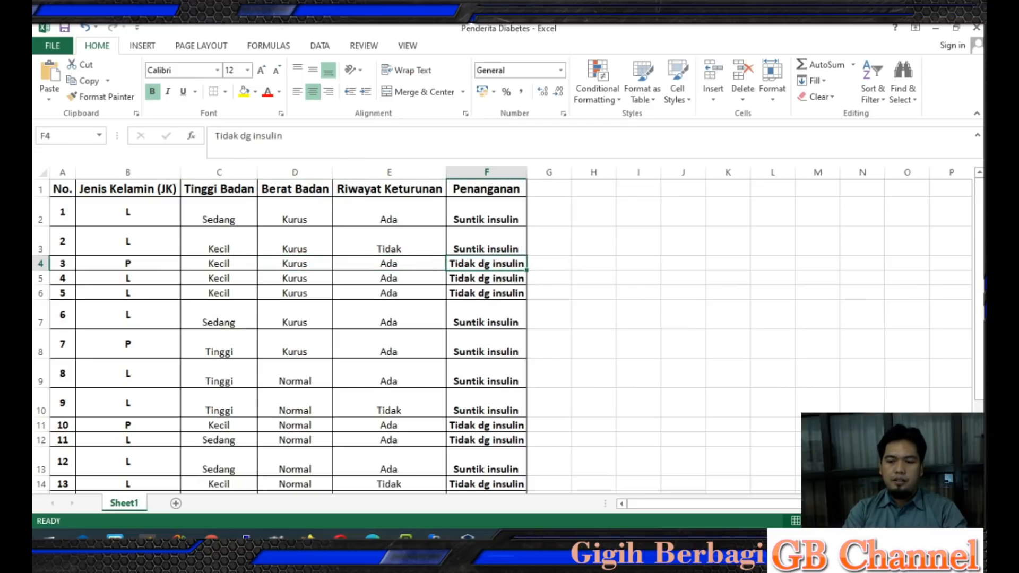
- Review the full diabetes table by selecting its data and the Tinggi Badan, Riwayat Keturunan and Berat Badan columns
scroll(364, 484, down, 2)
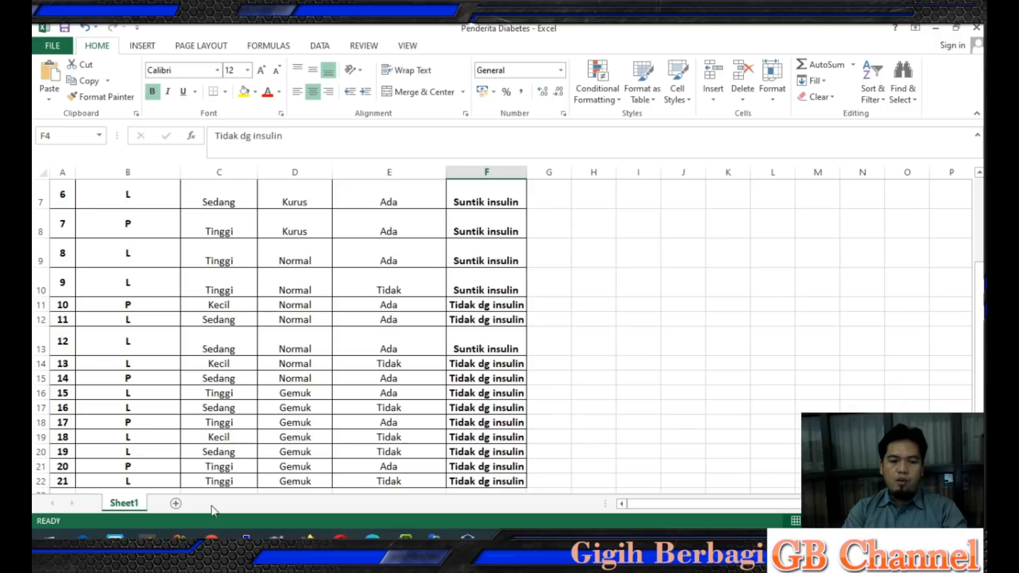
drag(503, 480, 64, 190)
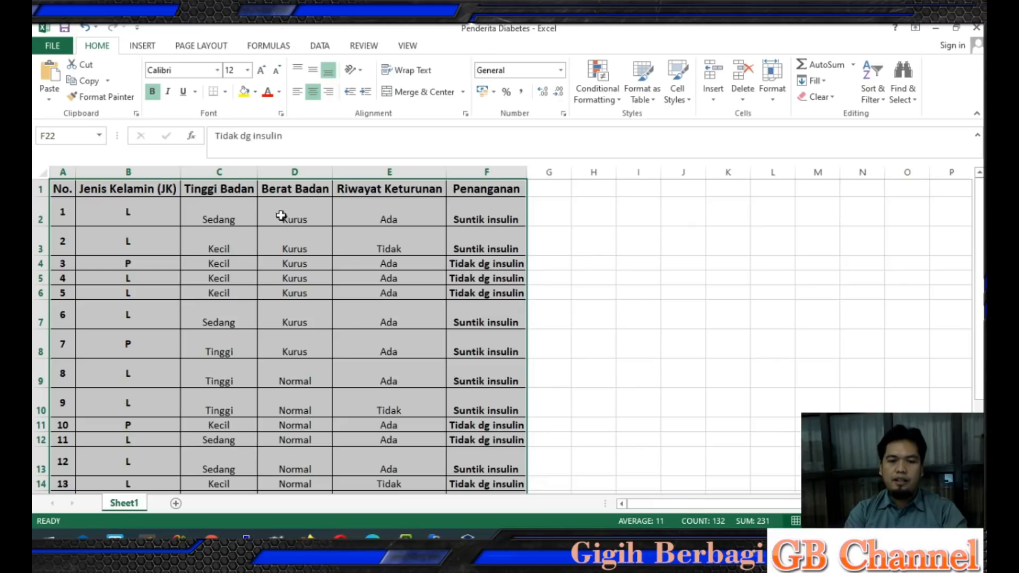
click(235, 171)
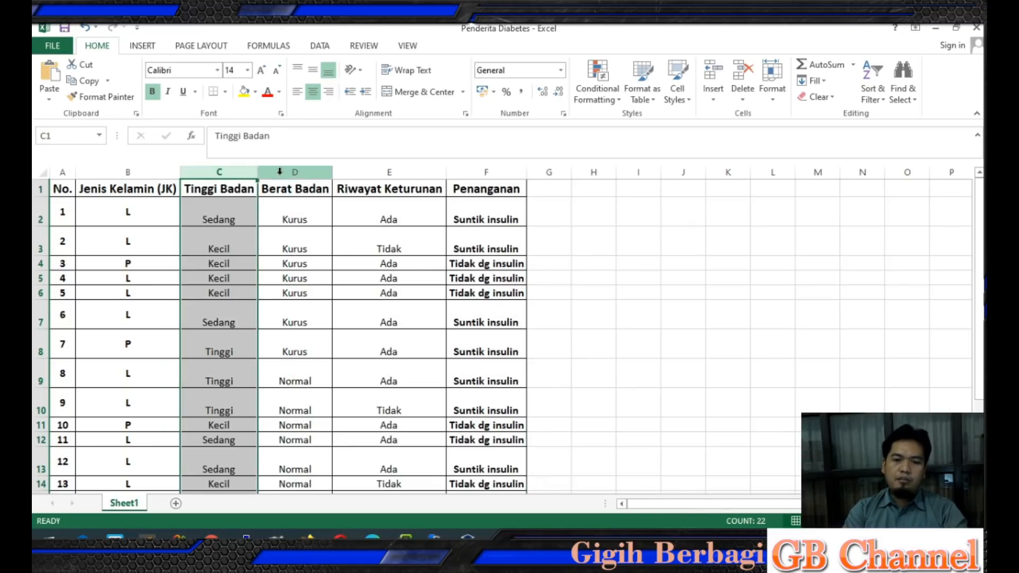
click(374, 171)
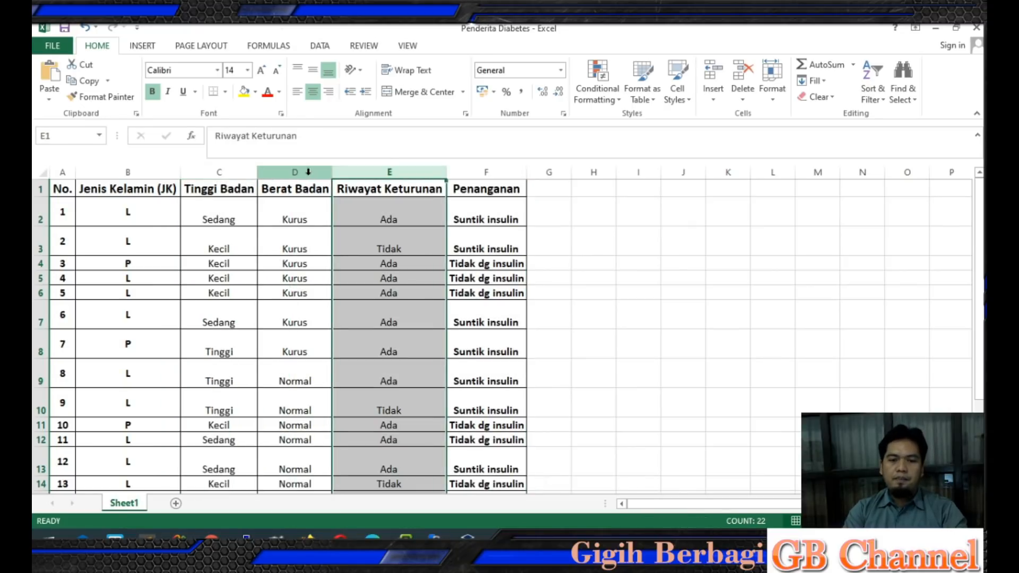
click(295, 171)
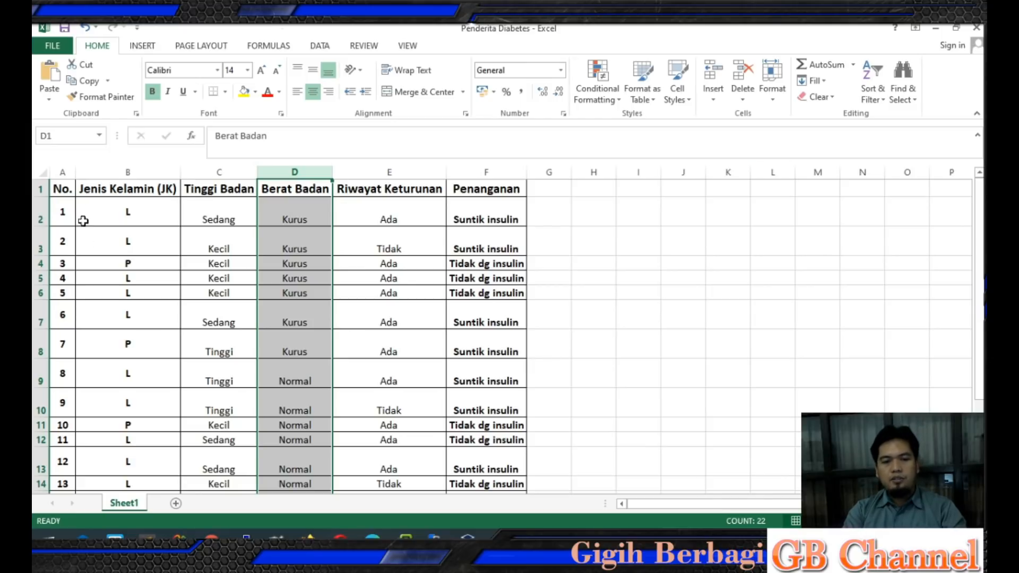
drag(63, 193, 502, 491)
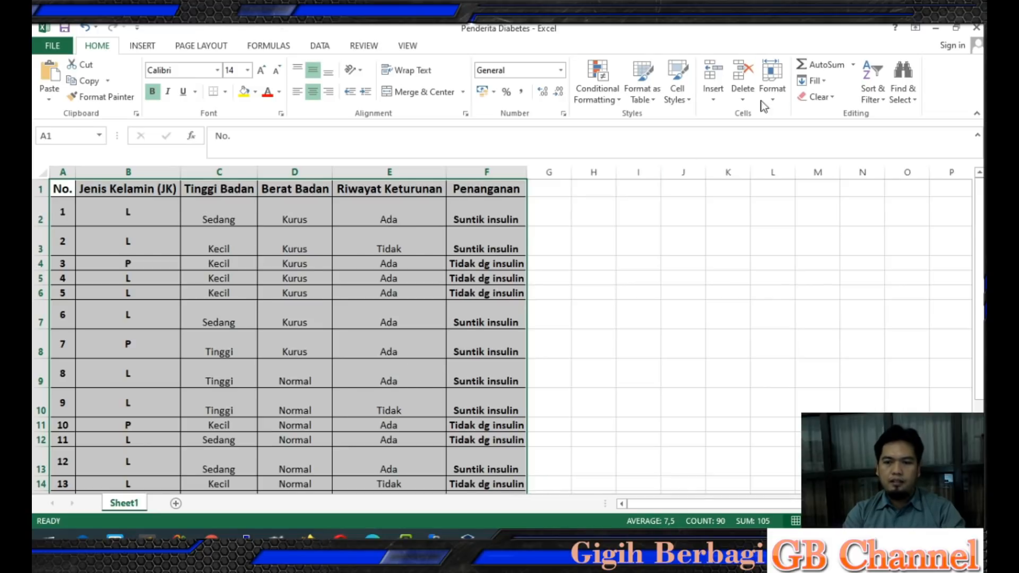
- Switch back to RapidMiner Studio, collapse the sample data folder and open the data import wizard
click(935, 29)
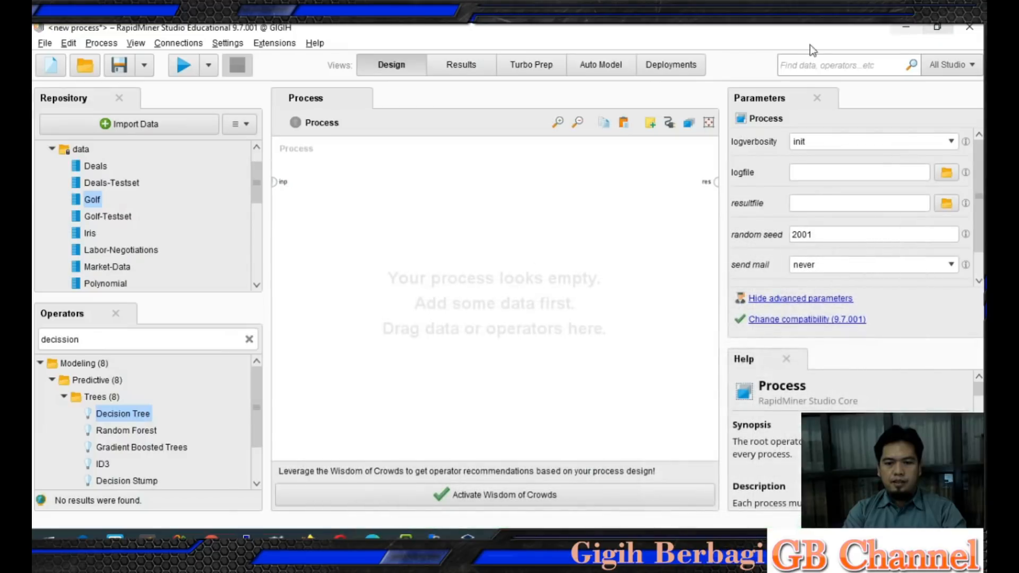
click(52, 149)
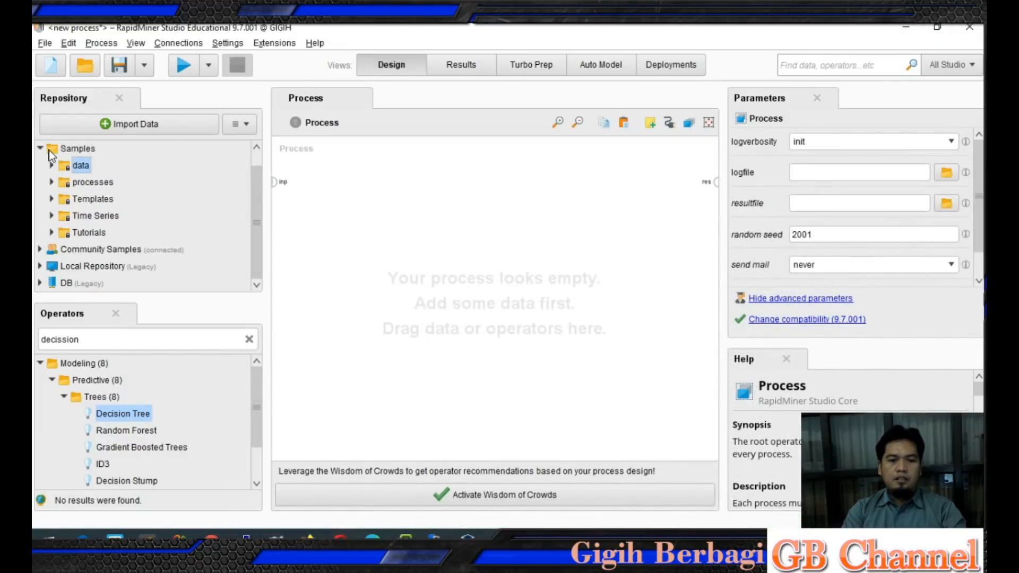
click(158, 129)
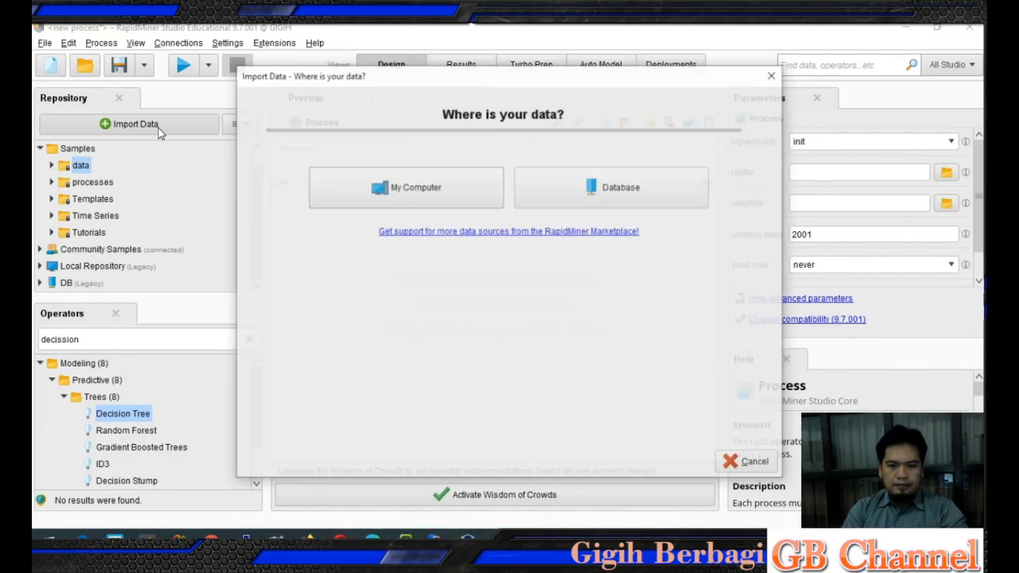
- Choose Penderita Diabetes.xlsx from the Decission Tree Algorithm folder on the computer as the file to import
click(444, 198)
click(301, 191)
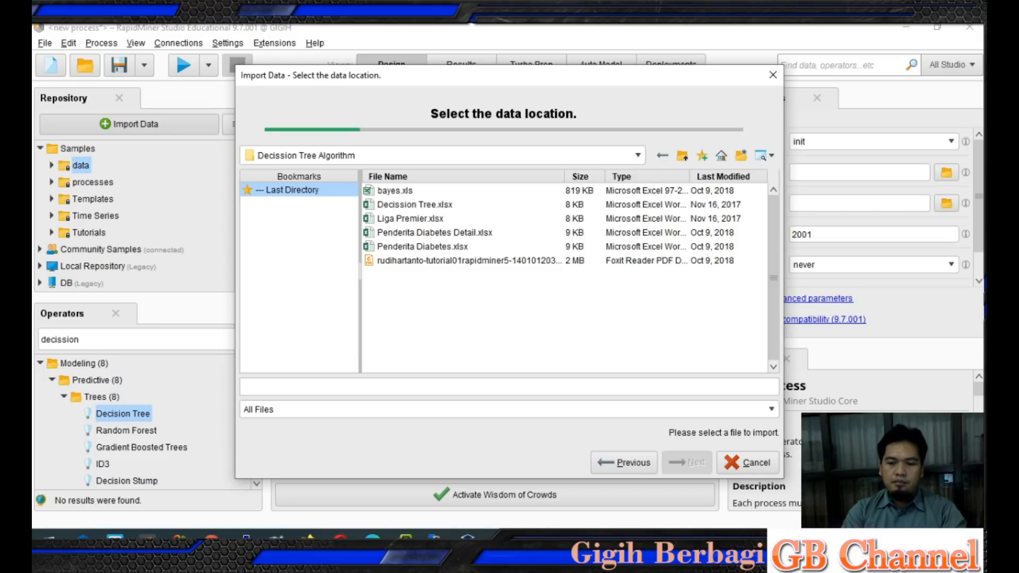
click(757, 540)
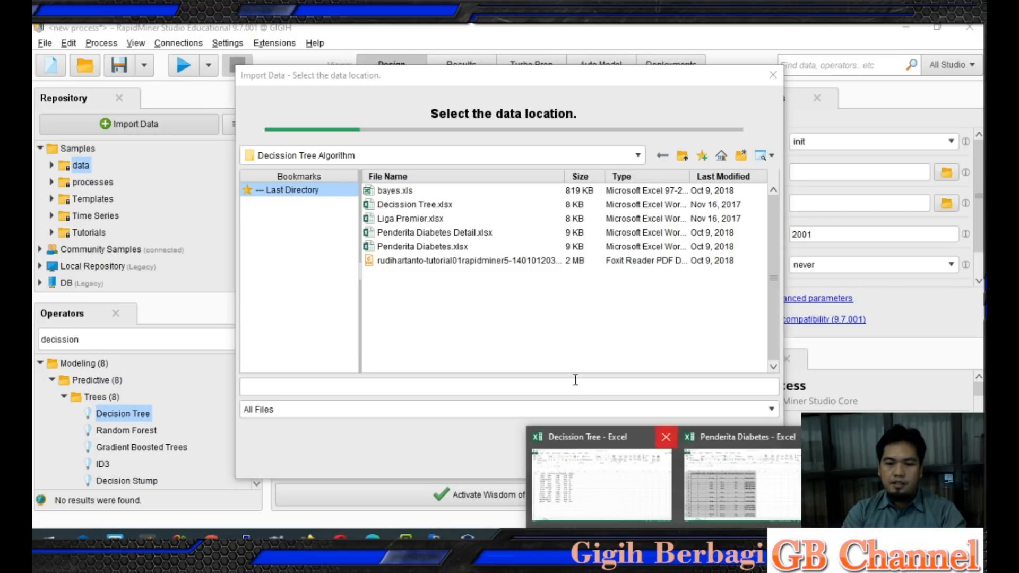
click(430, 248)
click(689, 462)
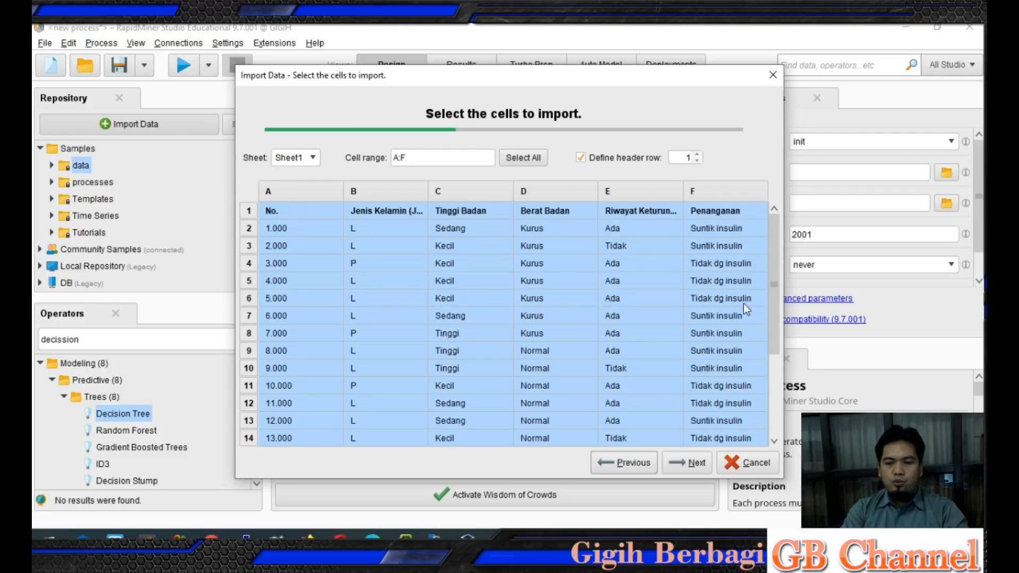
- Check the sheet's rows through to the end and accept Sheet1 cell range A:F with row 1 as the header
drag(778, 317, 777, 403)
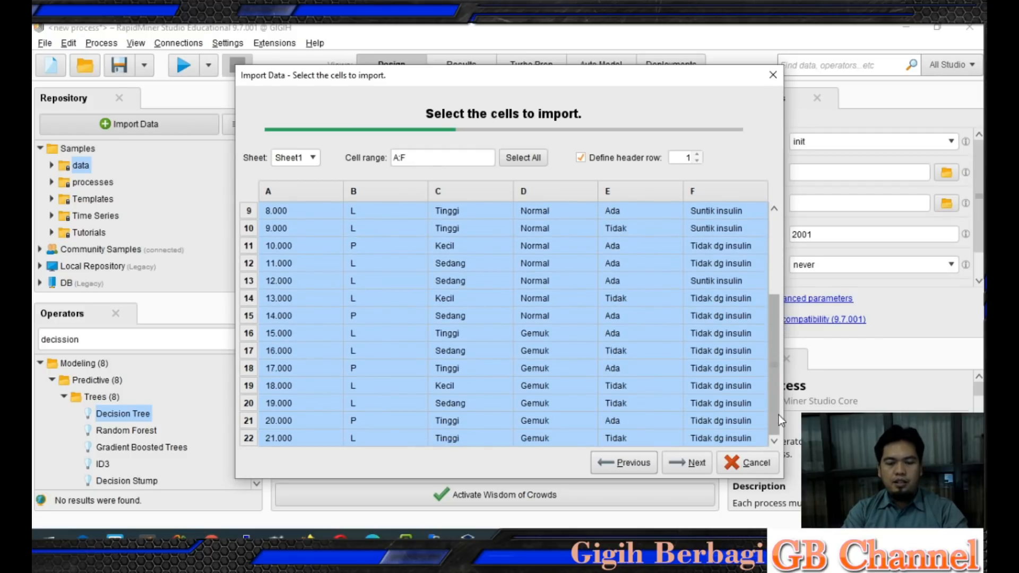
drag(778, 414, 785, 276)
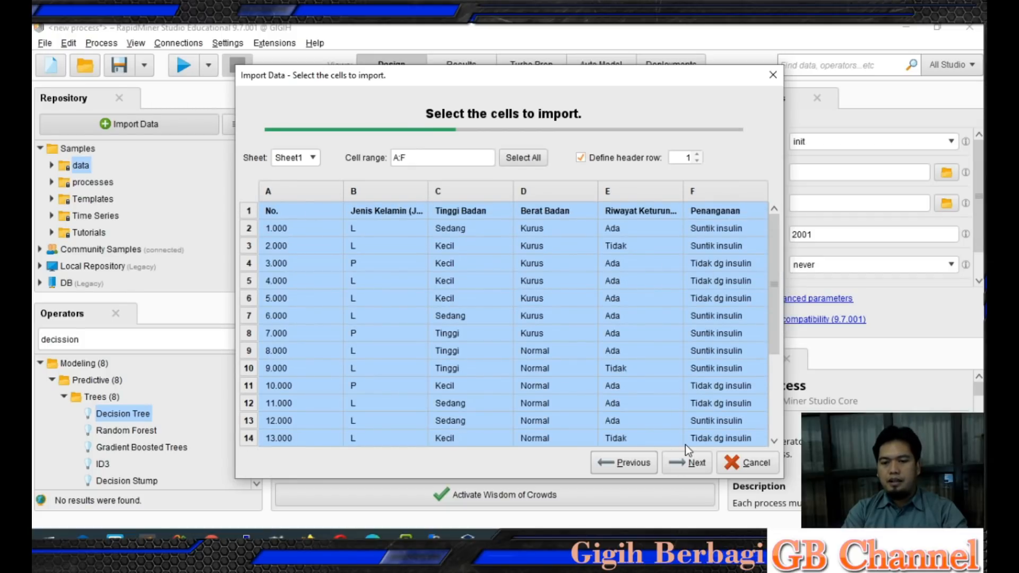
click(692, 463)
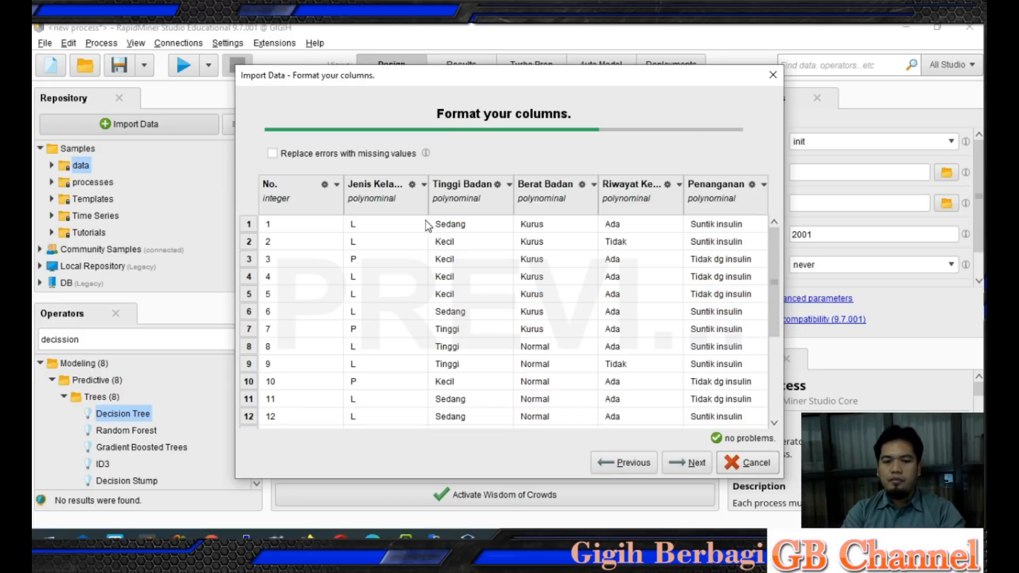
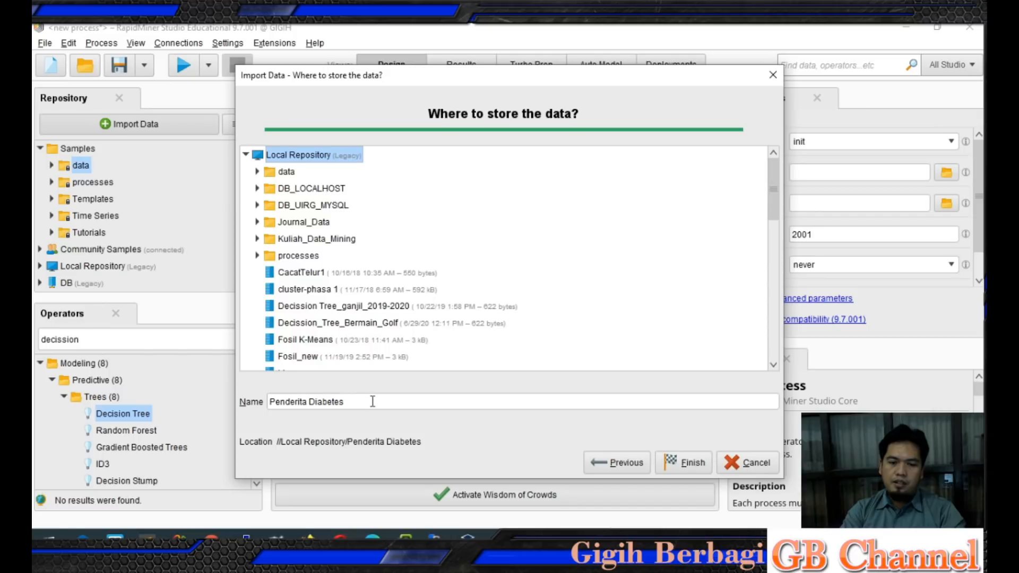
- Name the imported data Pasien_diabetes_DT and store it in the Local Repository, finishing the import
text(Pendi)
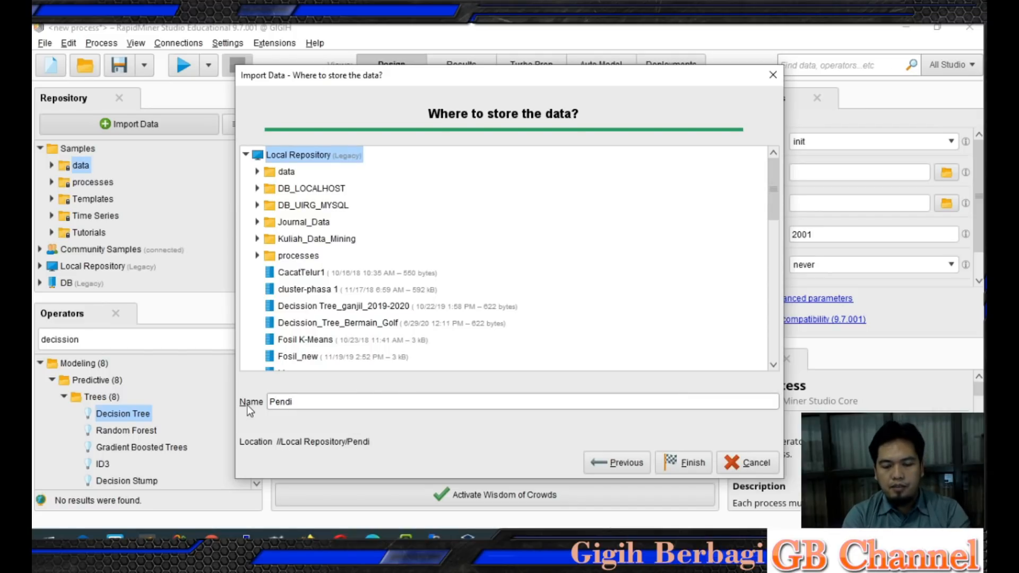
key(BackSpace)
key(BackSpace)
key(BackSpace)
key(BackSpace)
text(asien_diabte)
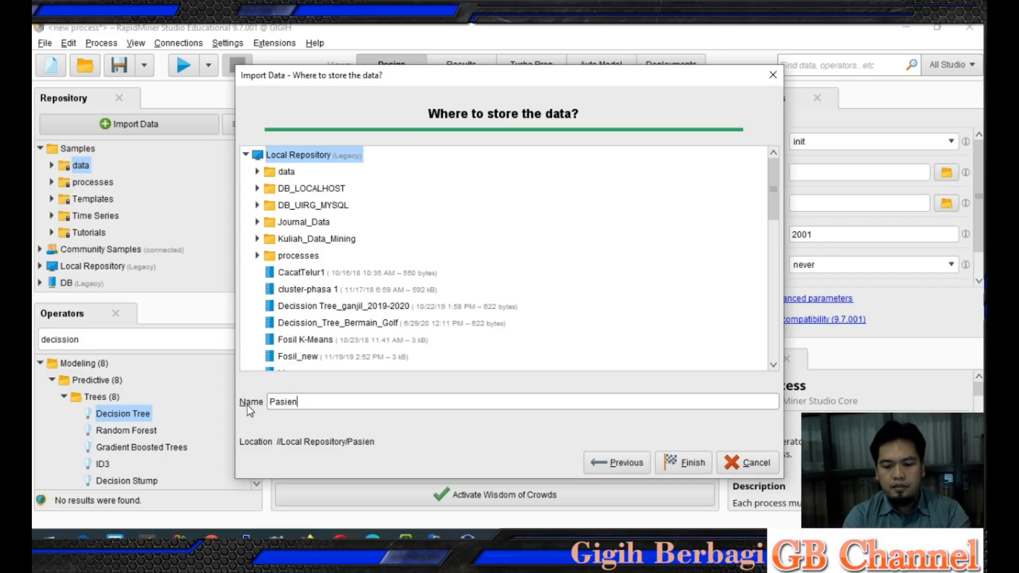
key(BackSpace)
key(BackSpace)
key(BackSpace)
text(e)
key(BackSpace)
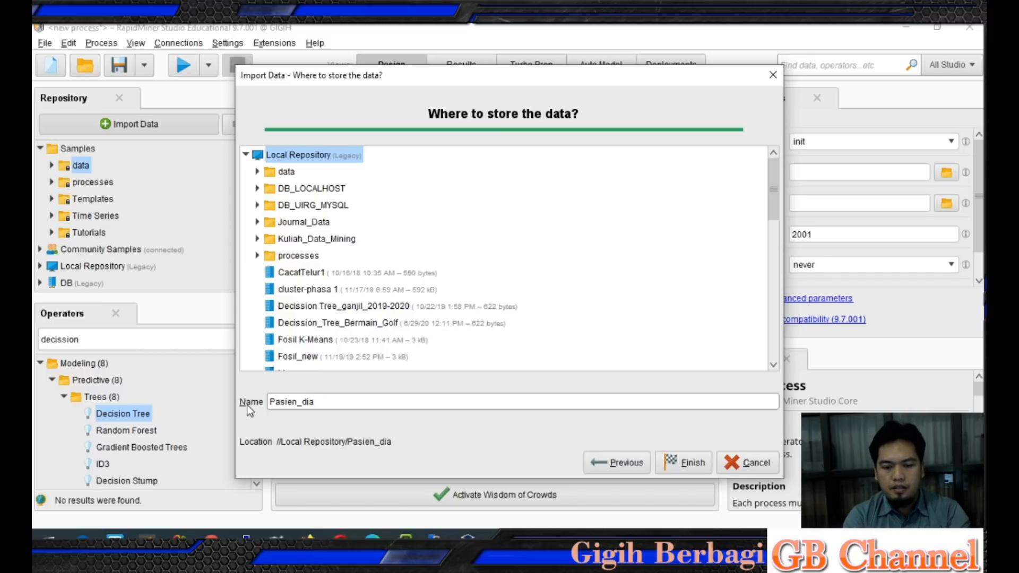
text(betes)
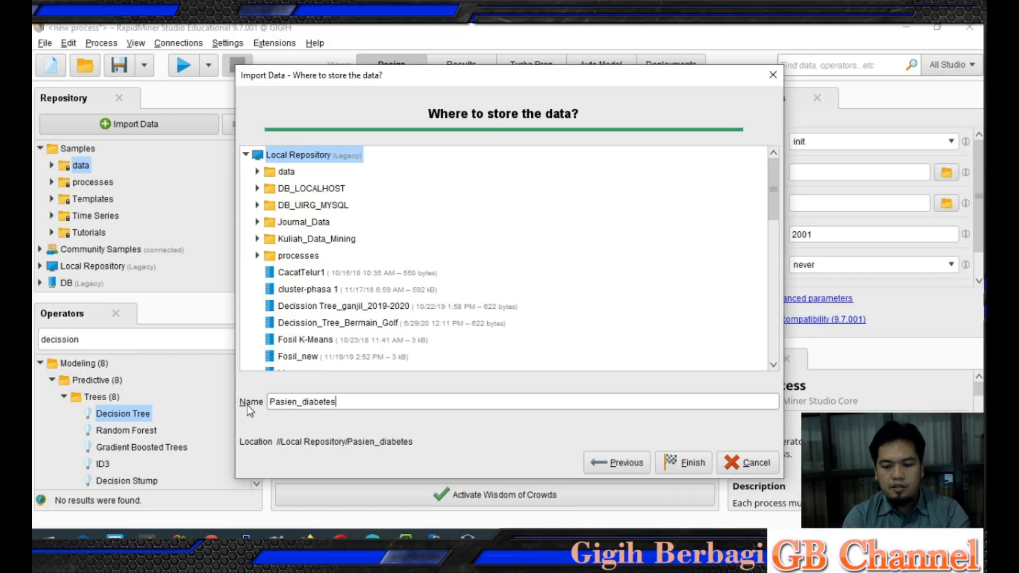
text(_DT)
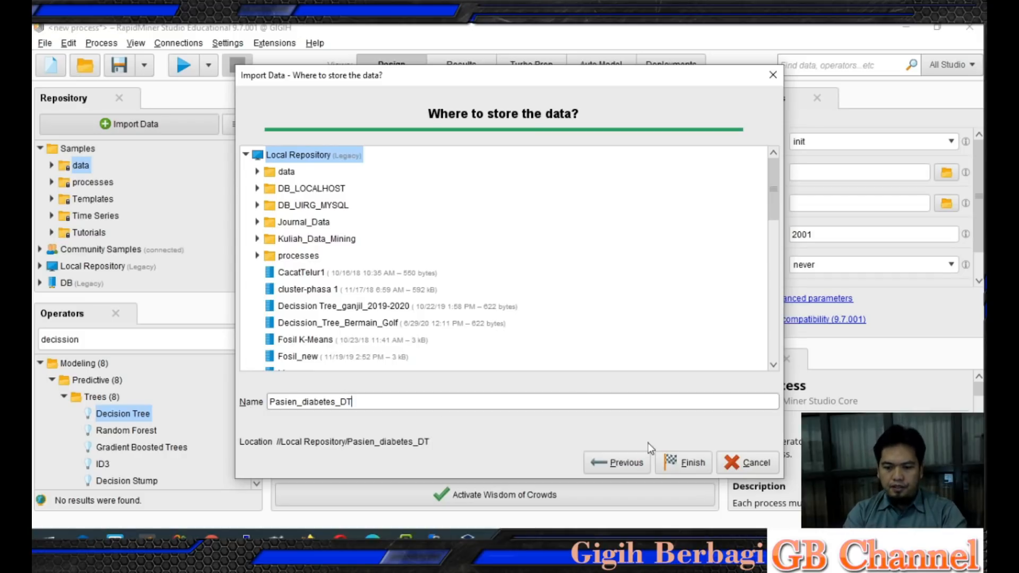
click(688, 465)
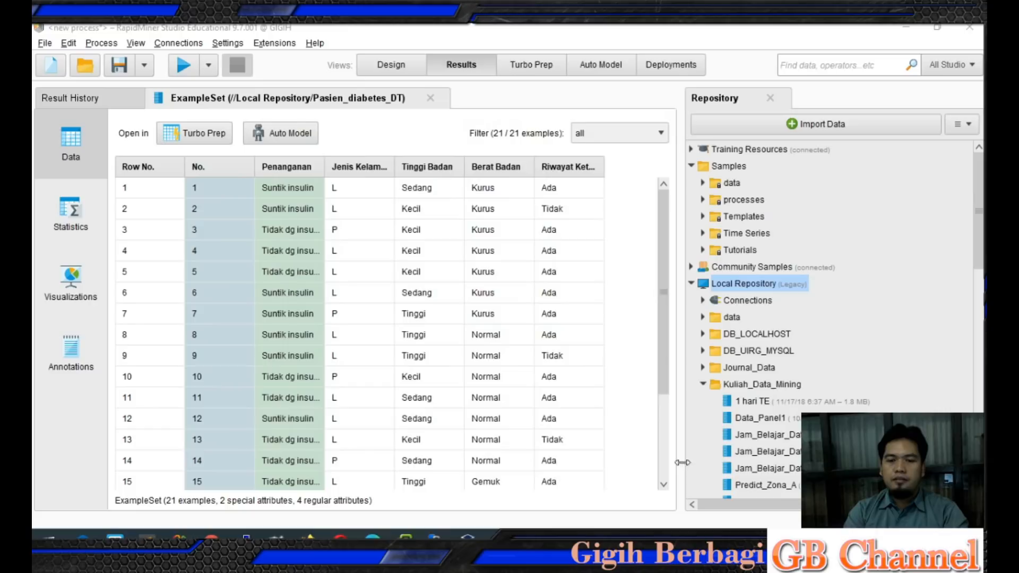
- Look over the imported diabetes example set, close its result and return to the process design
scroll(365, 298, down, 2)
scroll(361, 294, up, 2)
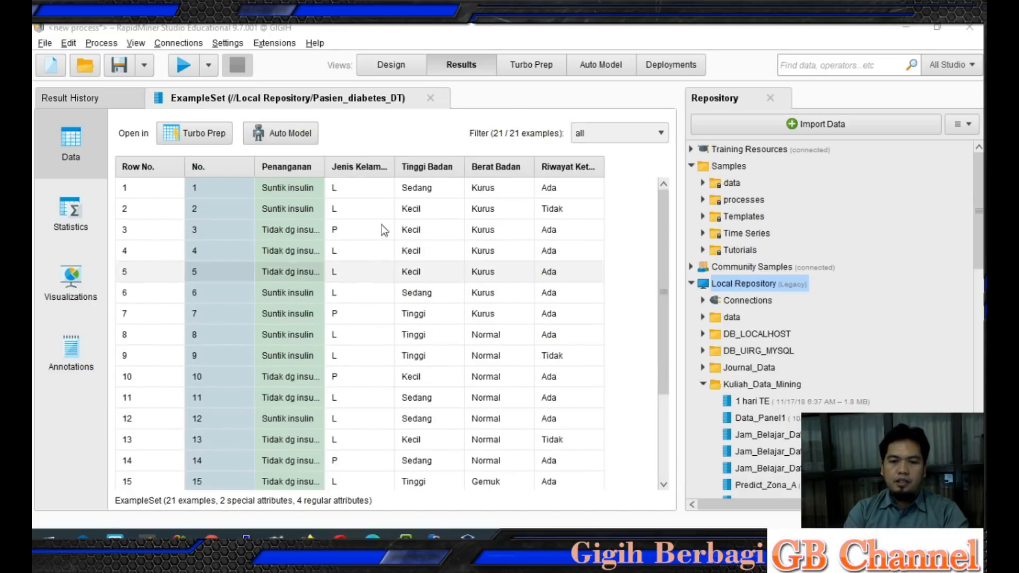
click(431, 98)
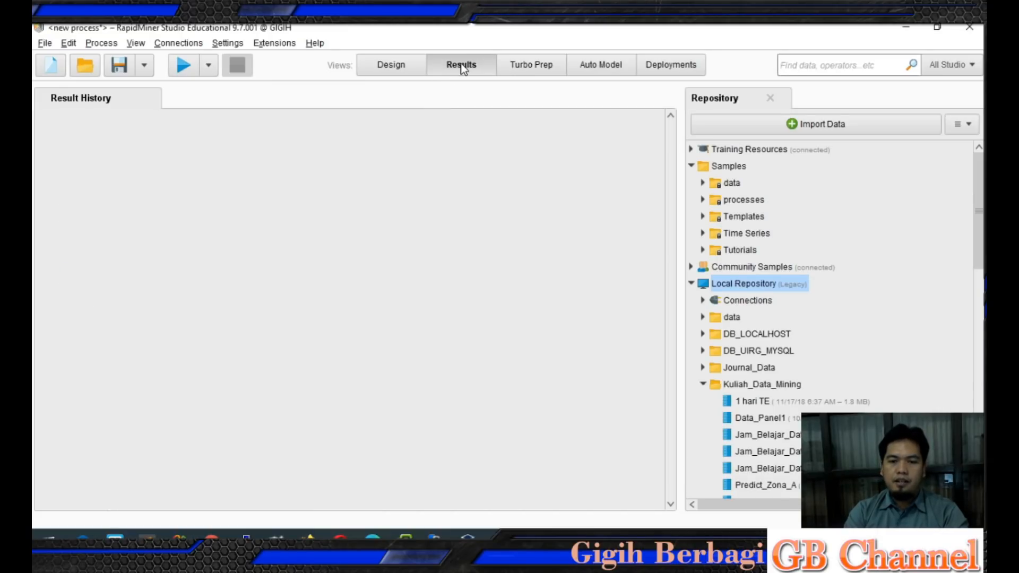
click(392, 64)
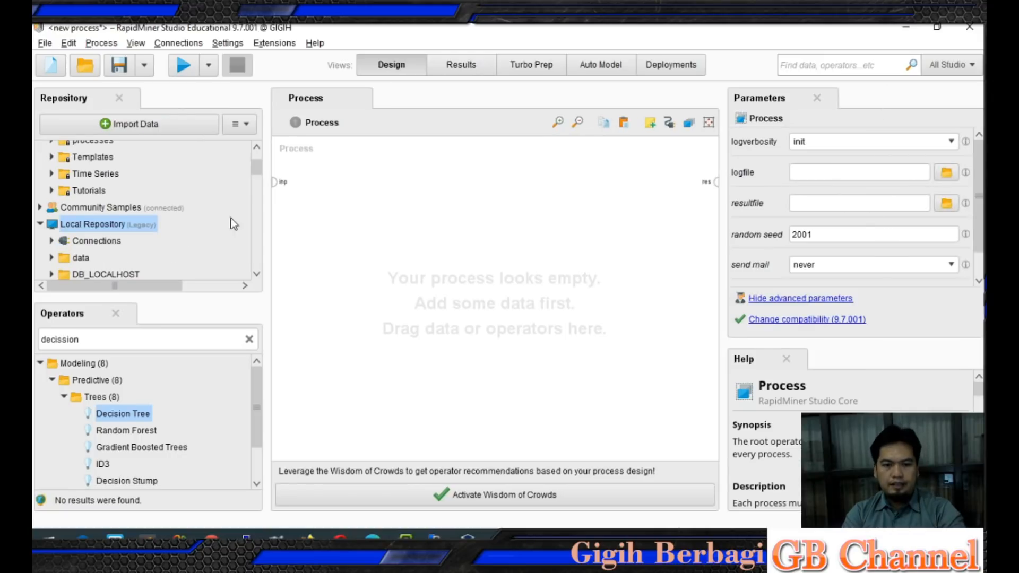
- Tidy the repository tree, find Pasien_diabetes_DT in the Local Repository and add it to the empty process
drag(255, 170, 256, 157)
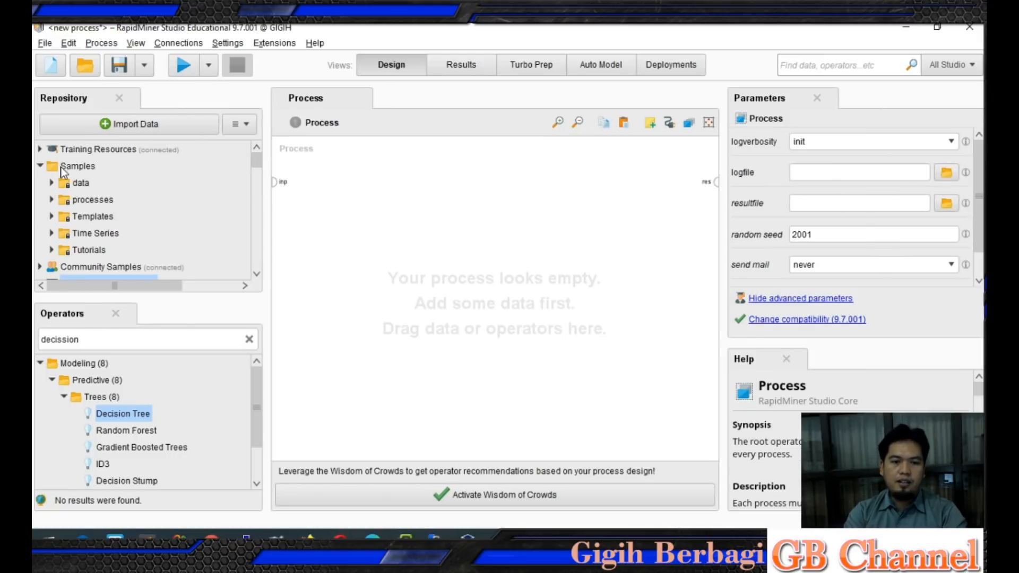
click(40, 167)
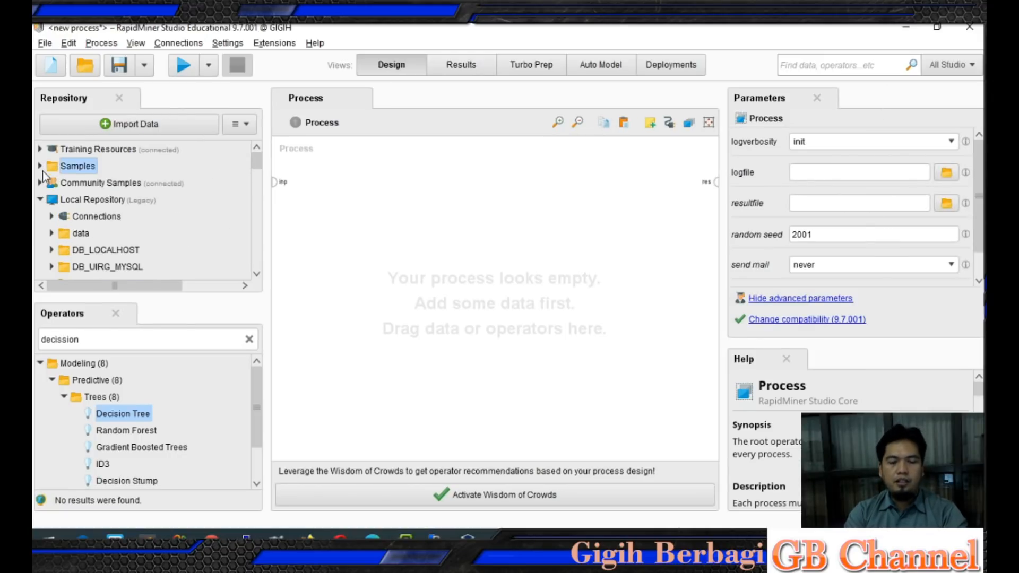
click(40, 200)
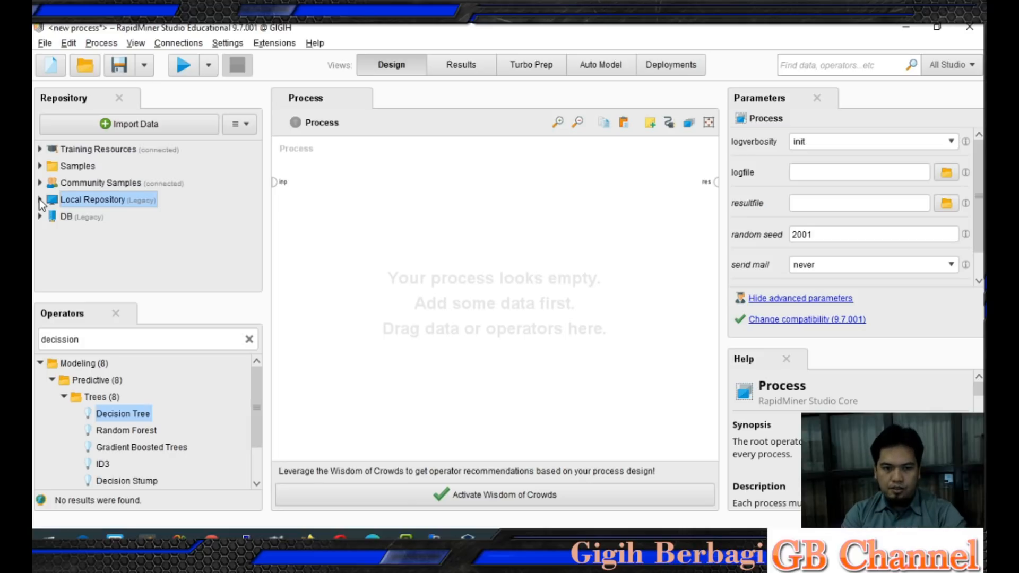
click(45, 200)
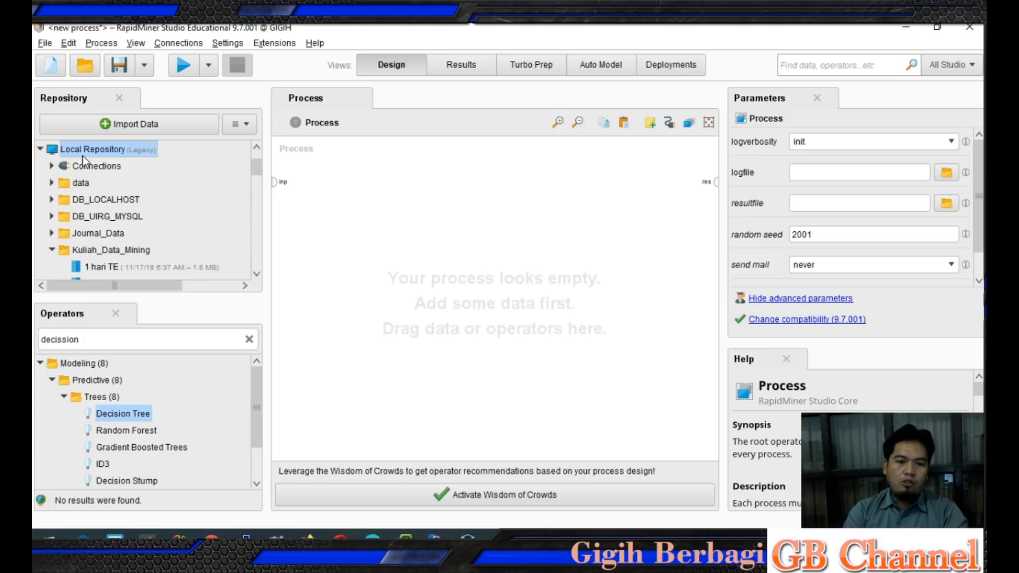
drag(257, 172, 260, 234)
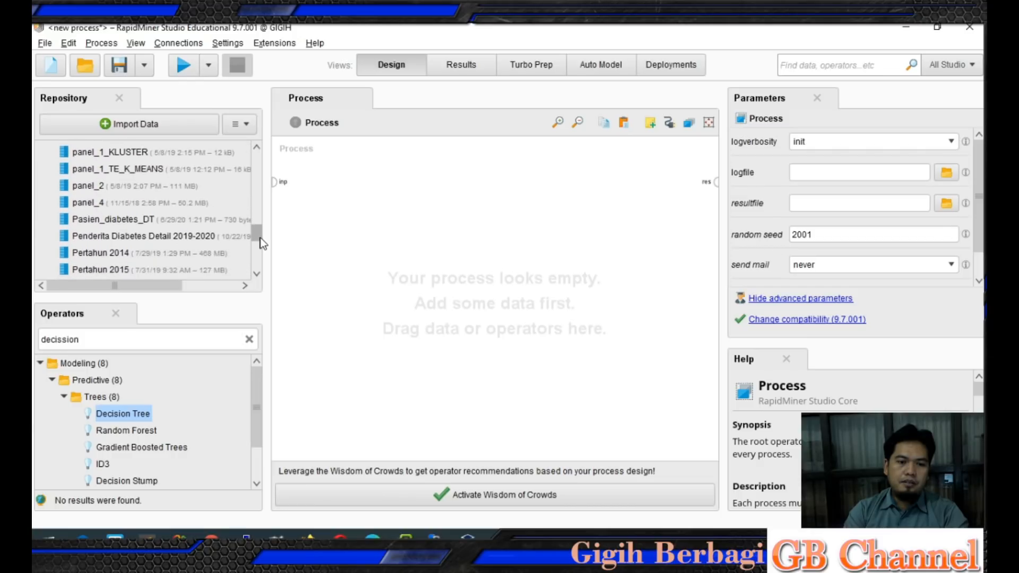
drag(129, 222, 342, 243)
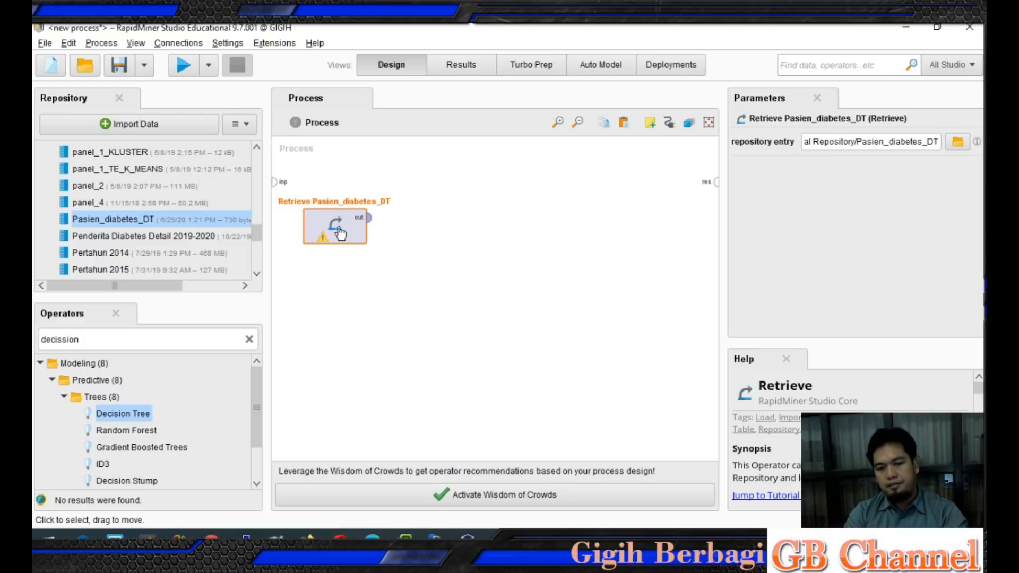
- Add a Decision Tree operator, feeding the retrieved data into its training input and its model output to the process result
drag(132, 418, 474, 183)
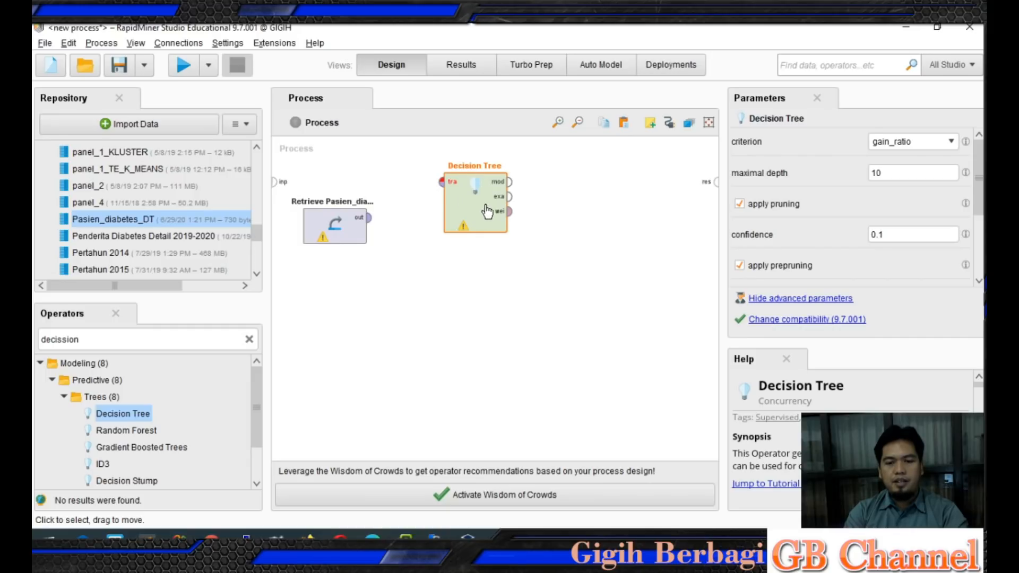
click(369, 217)
click(443, 183)
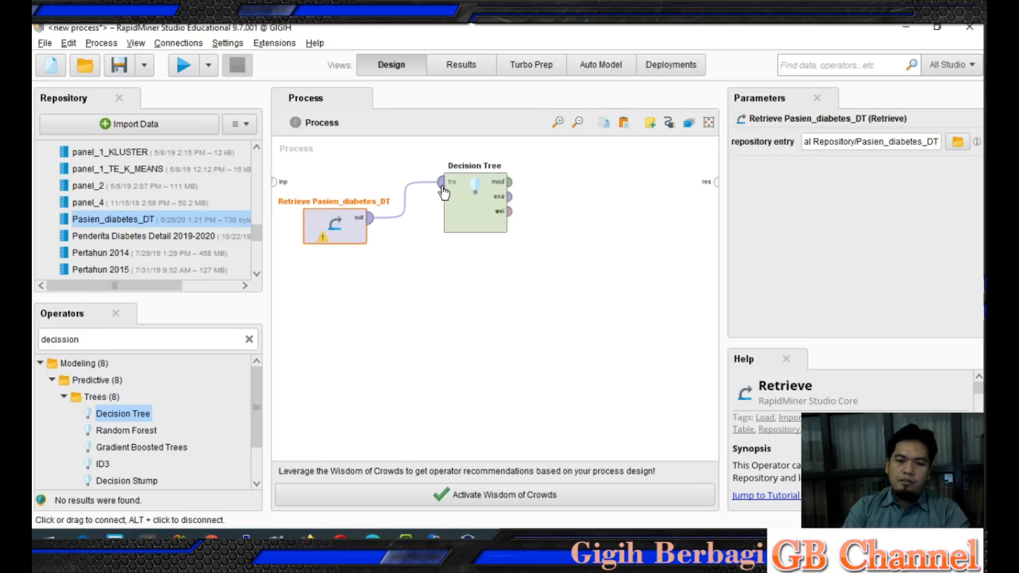
click(477, 194)
drag(510, 182, 715, 182)
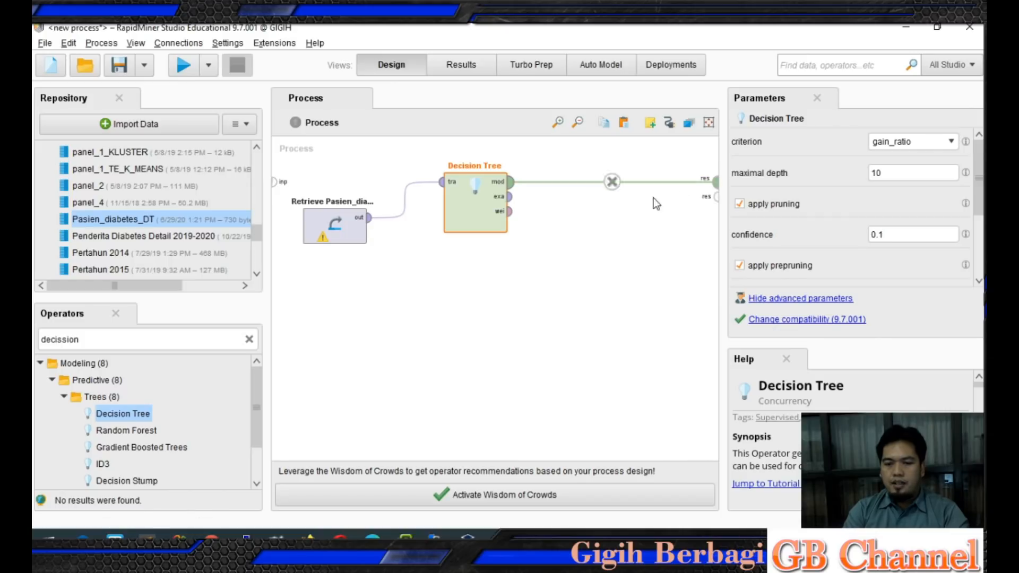
- Run the process and spread out the nodes of the decision tree graph in a widened results area
click(183, 66)
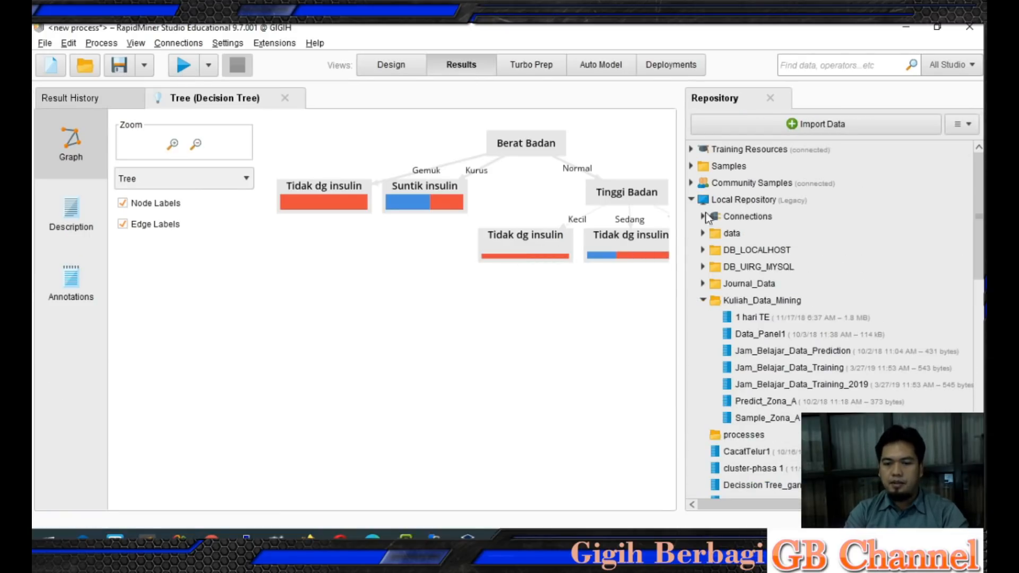
drag(677, 234, 771, 234)
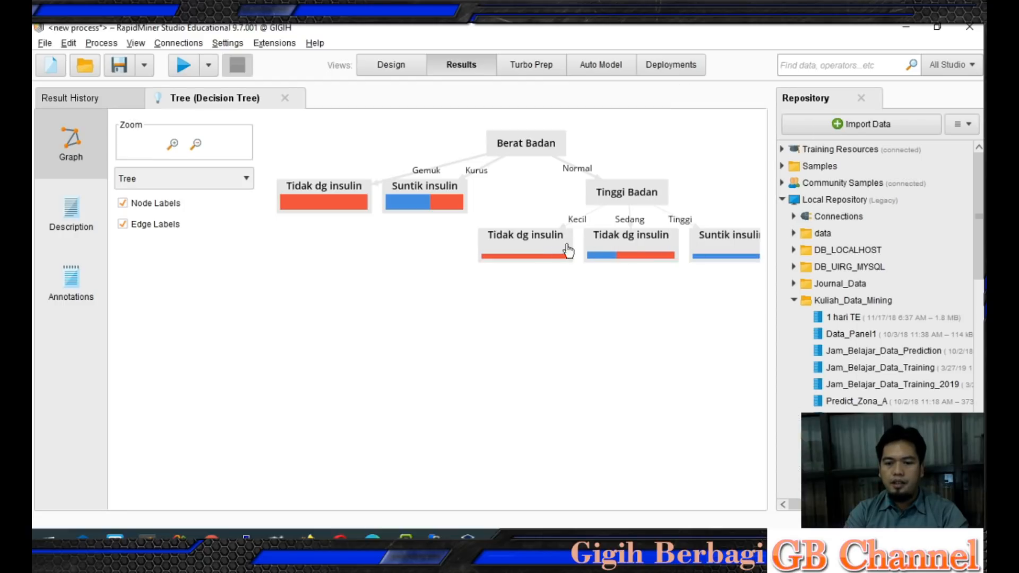
drag(519, 245, 418, 437)
drag(607, 241, 605, 416)
drag(719, 249, 702, 374)
drag(426, 203, 390, 327)
drag(336, 193, 325, 207)
drag(508, 141, 459, 140)
drag(617, 191, 626, 200)
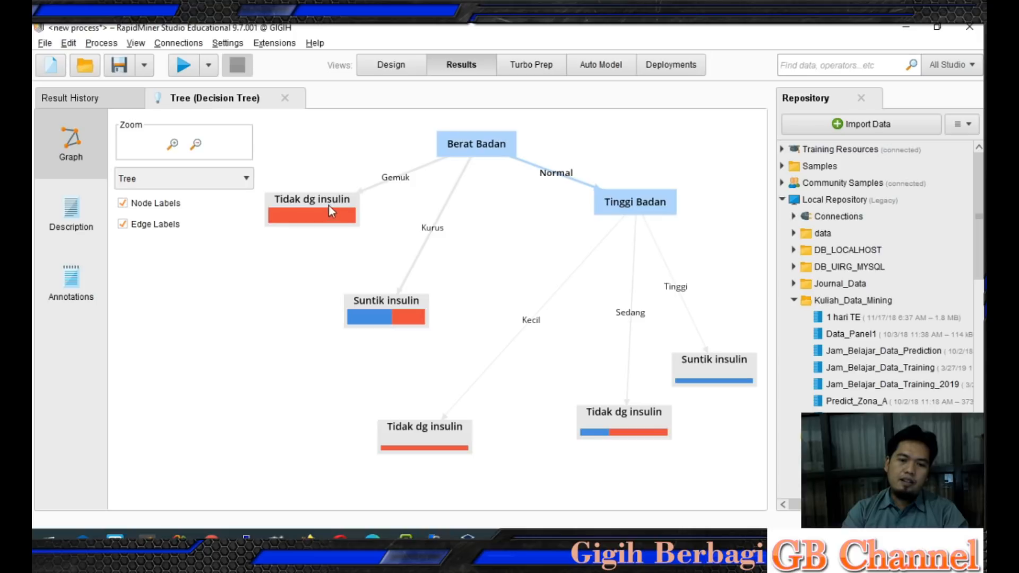
- Examine the Gemuk and Kurus leaves under Berat Badan, the Tinggi Badan node and its Sedang leaf
mouse_move(319, 213)
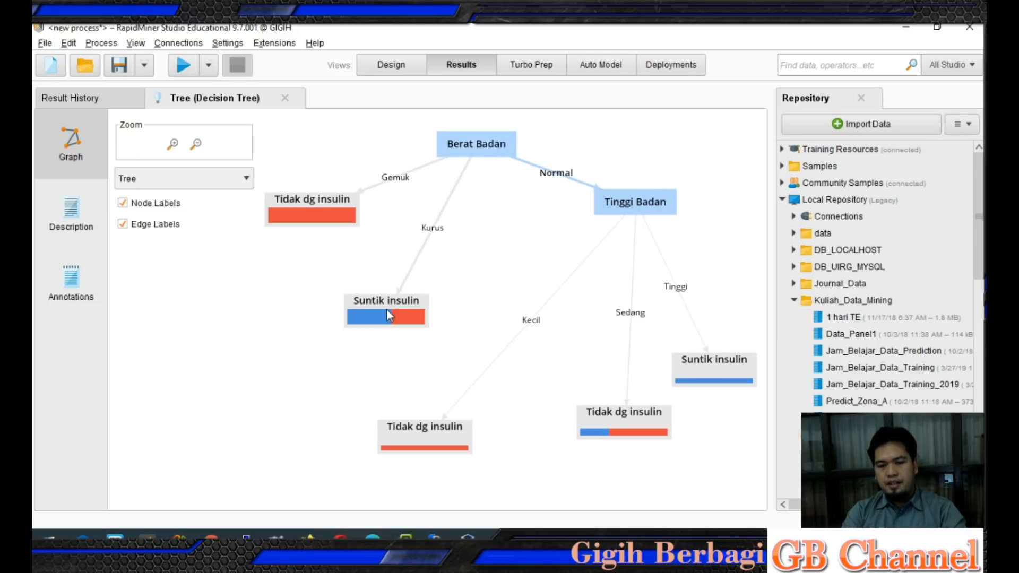
mouse_move(386, 321)
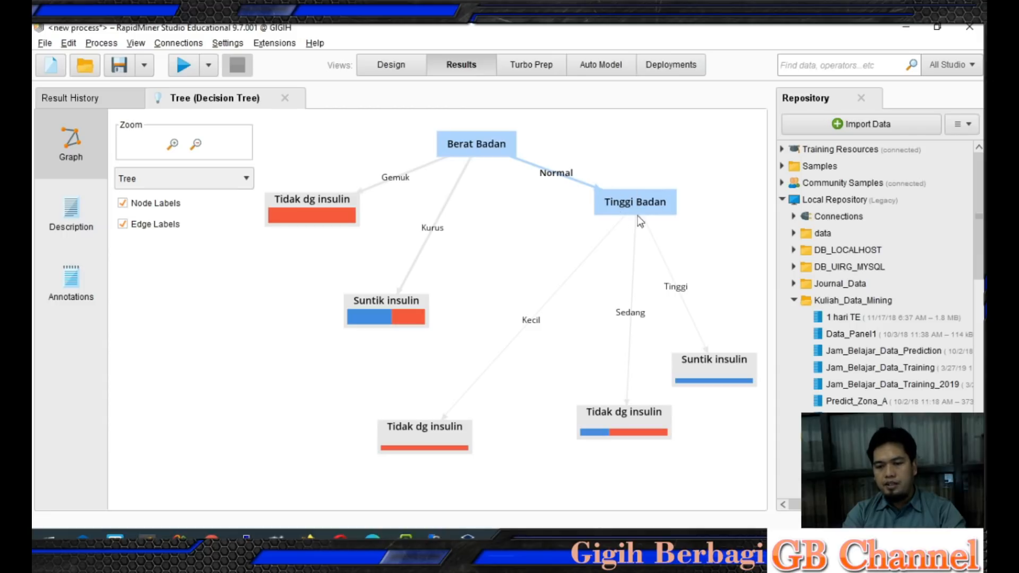
mouse_move(648, 208)
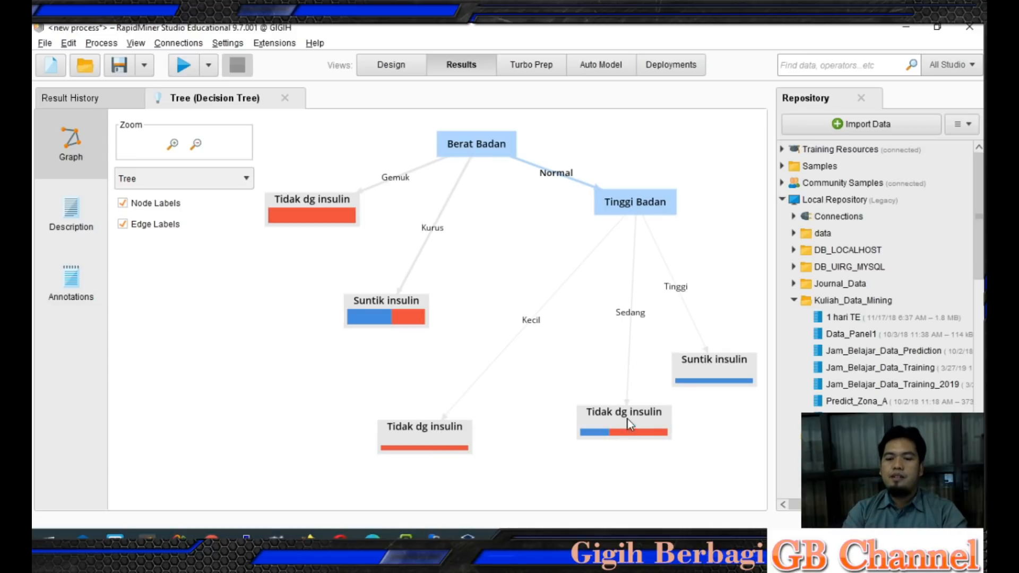
drag(627, 420, 603, 427)
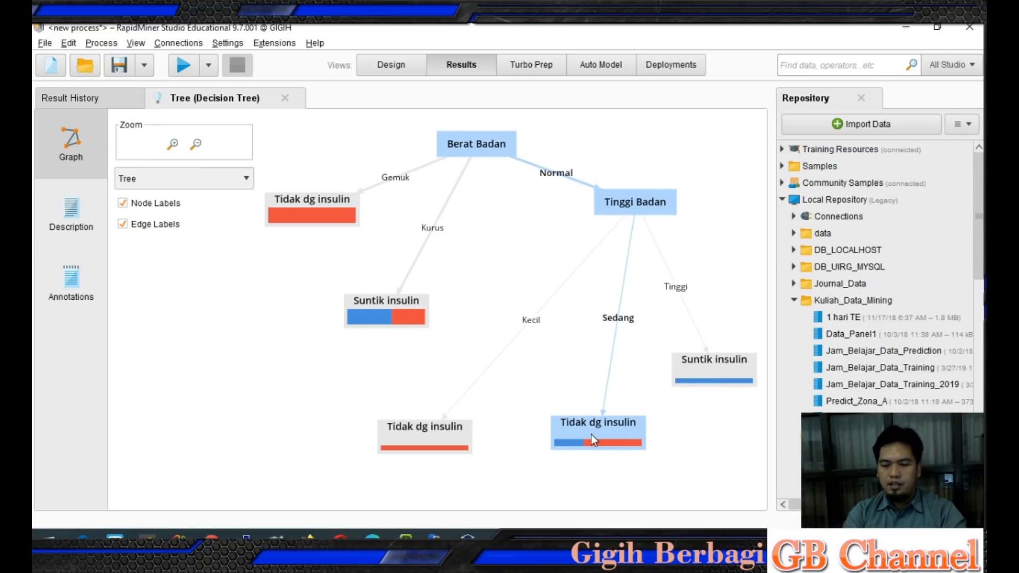
mouse_move(591, 434)
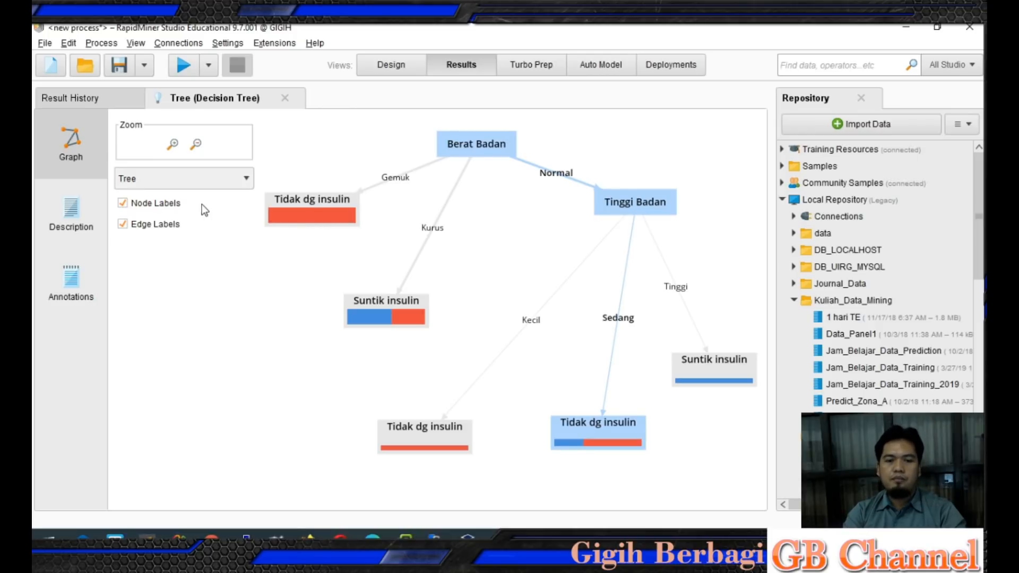
- Open the text description of the decision tree and examine its Berat Badan and Tinggi Badan rules
click(78, 218)
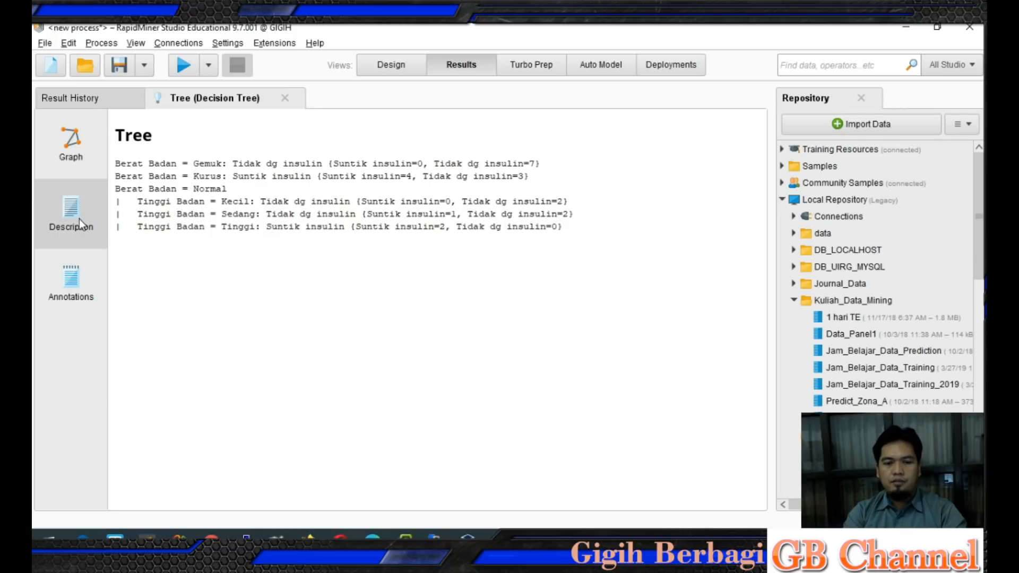
drag(113, 163, 206, 169)
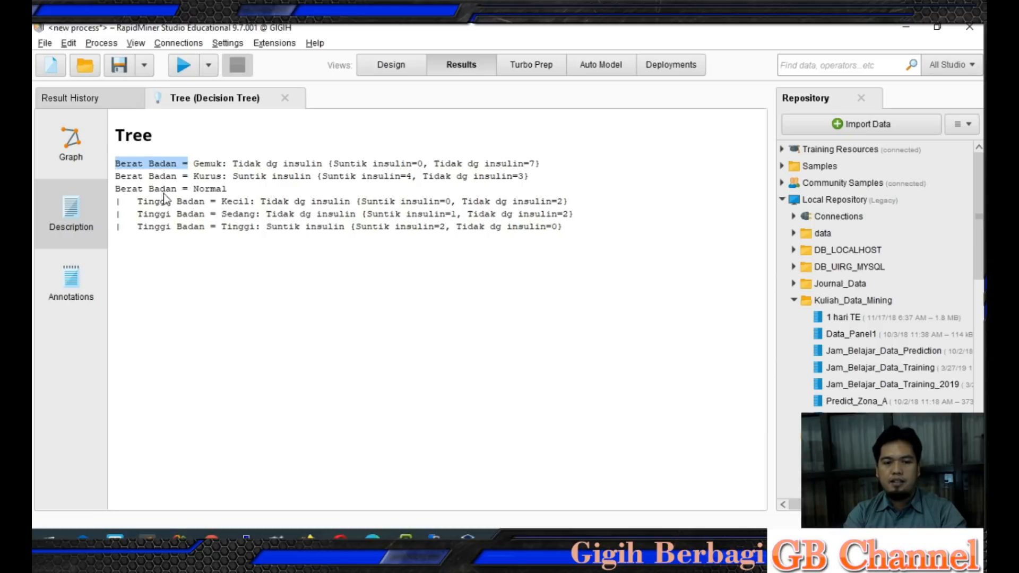
drag(136, 202, 213, 206)
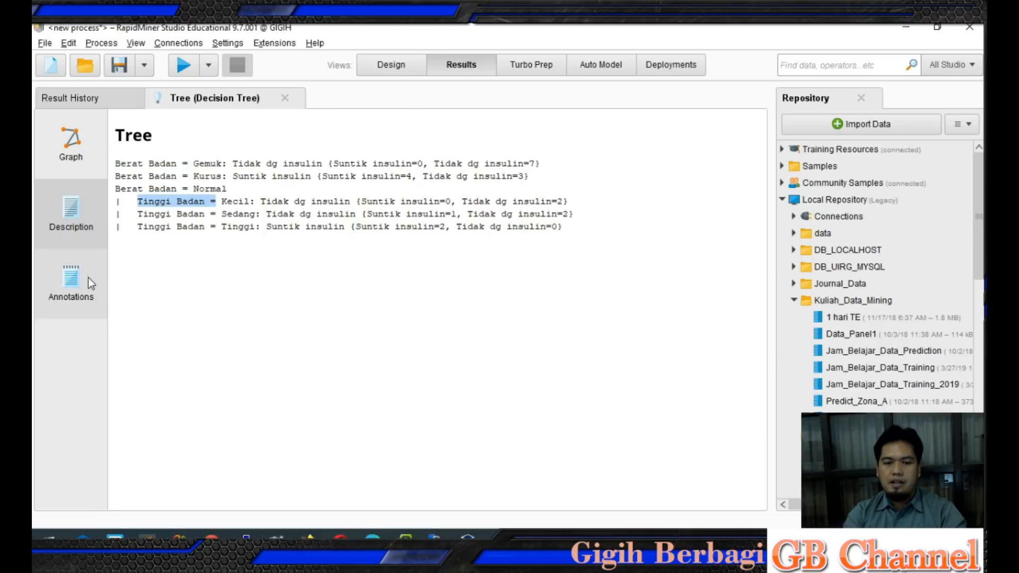
- Delete the Decision Tree and Retrieve operators from the process design, and collapse the Kuliah_Data_Mining folder in the repository
click(394, 65)
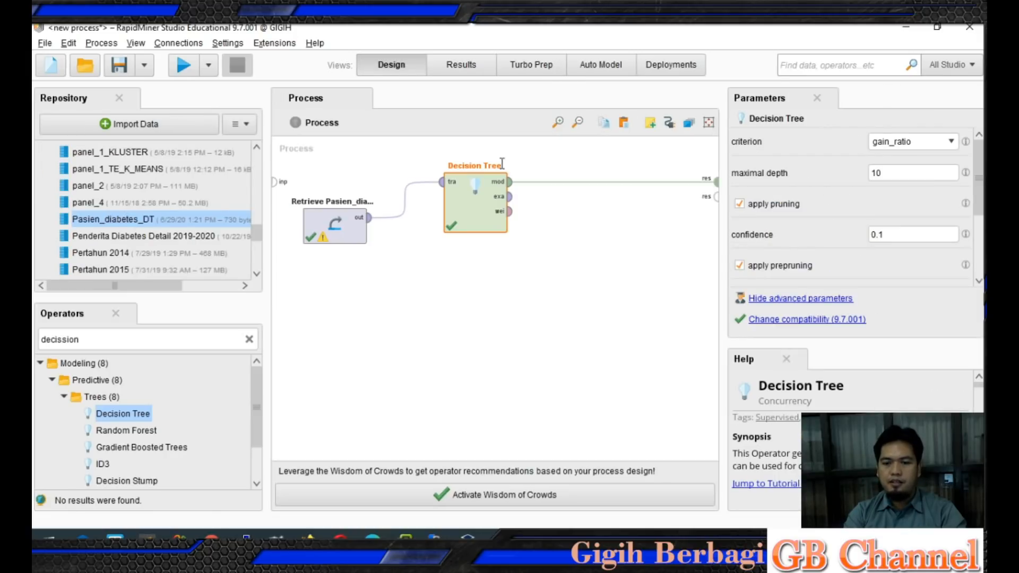
key(Delete)
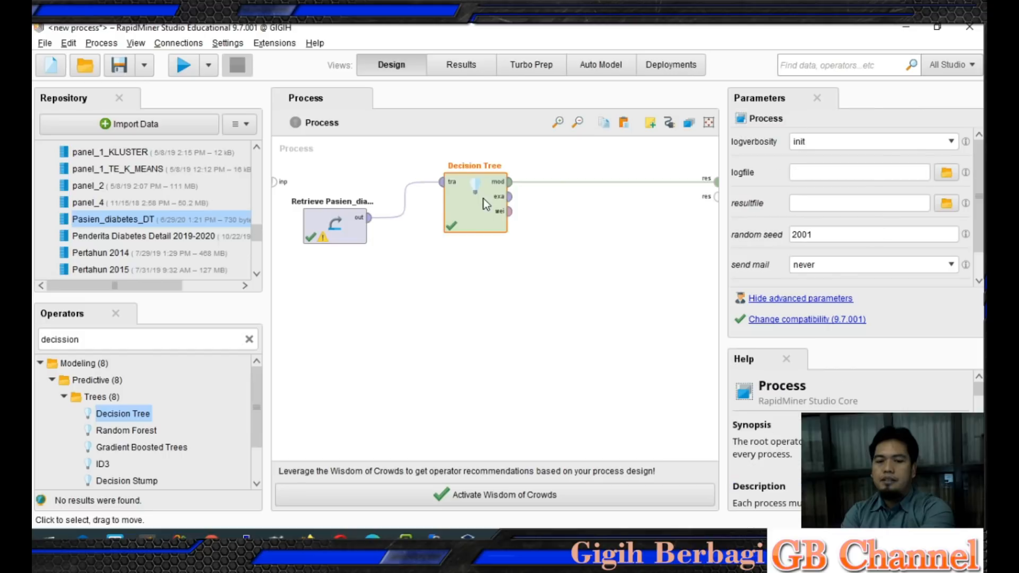
click(349, 226)
key(Delete)
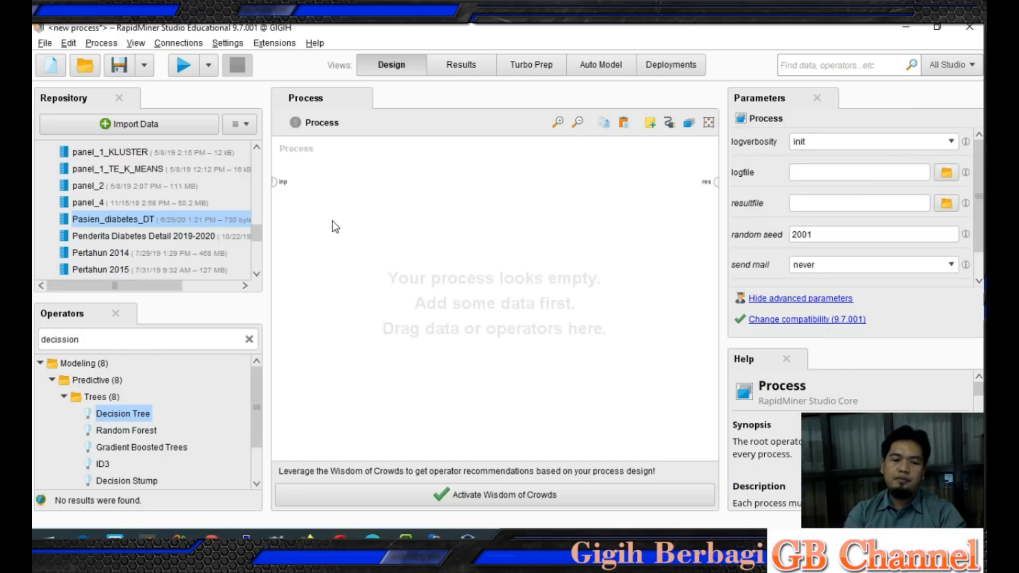
drag(257, 228, 257, 187)
click(51, 271)
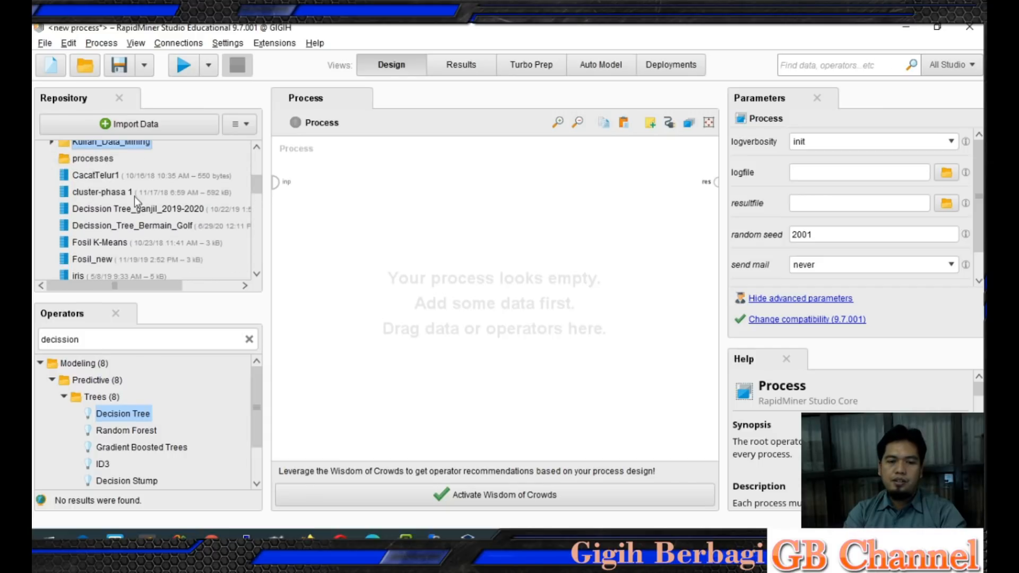
- Switch to the Liga Premier workbook in Excel, maximize it and examine the header row from POS10 to CHAM
click(681, 541)
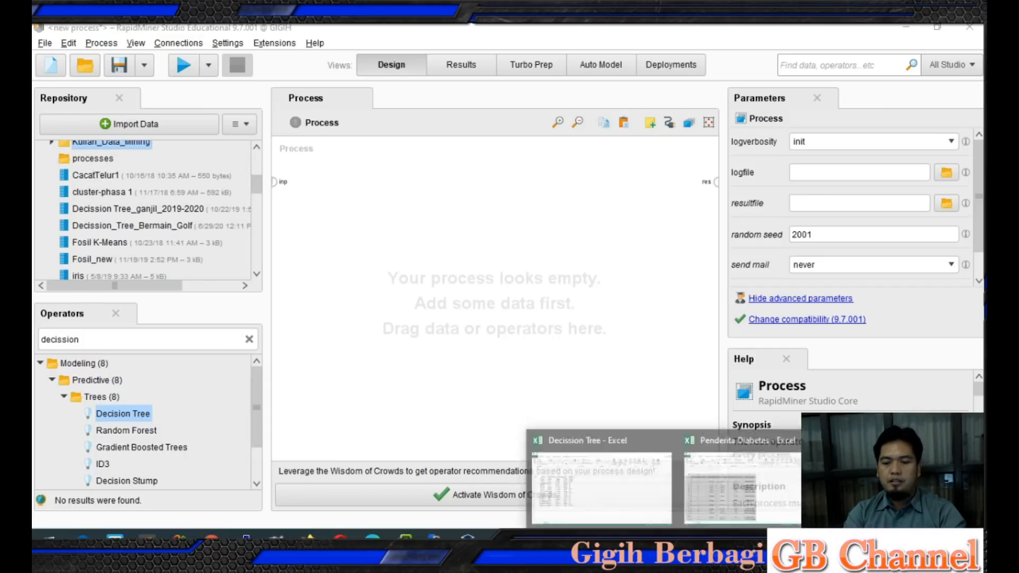
click(881, 480)
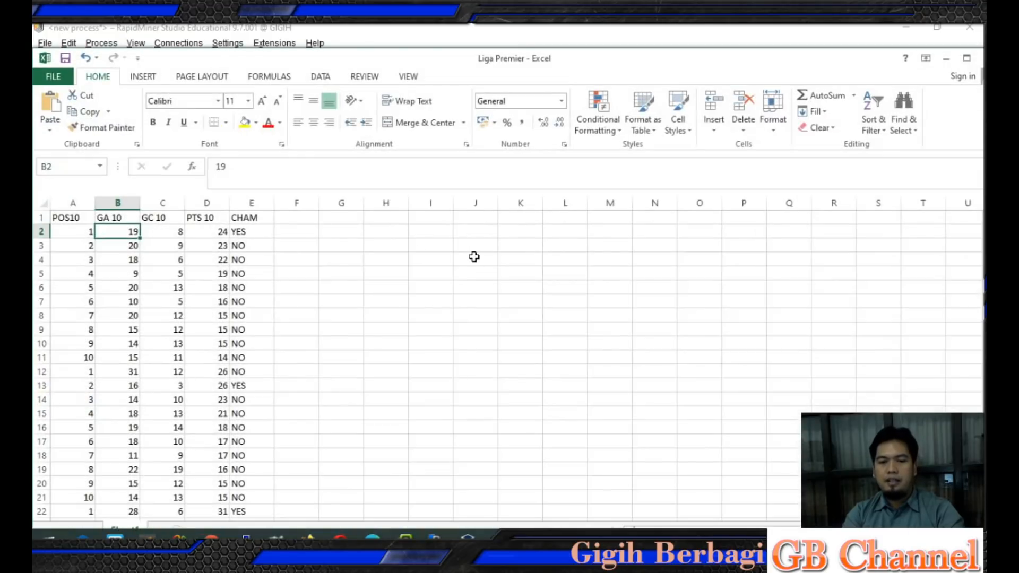
click(966, 58)
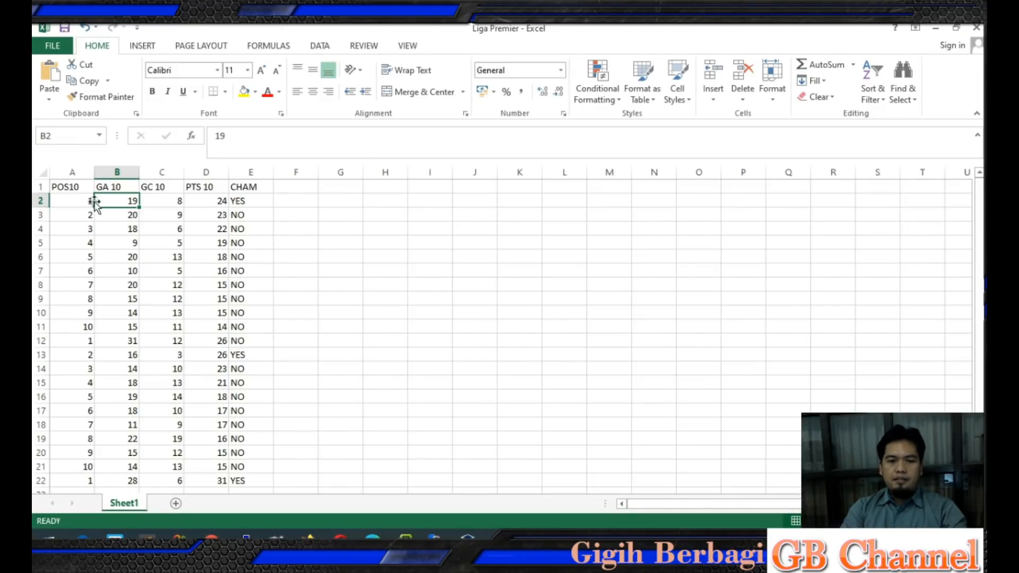
click(66, 186)
drag(95, 186, 261, 188)
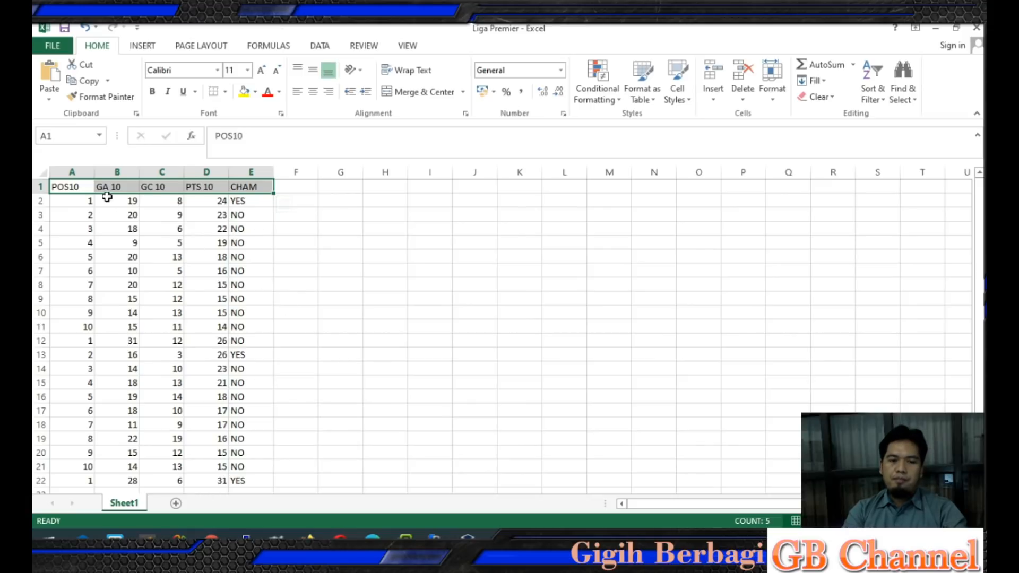
click(443, 294)
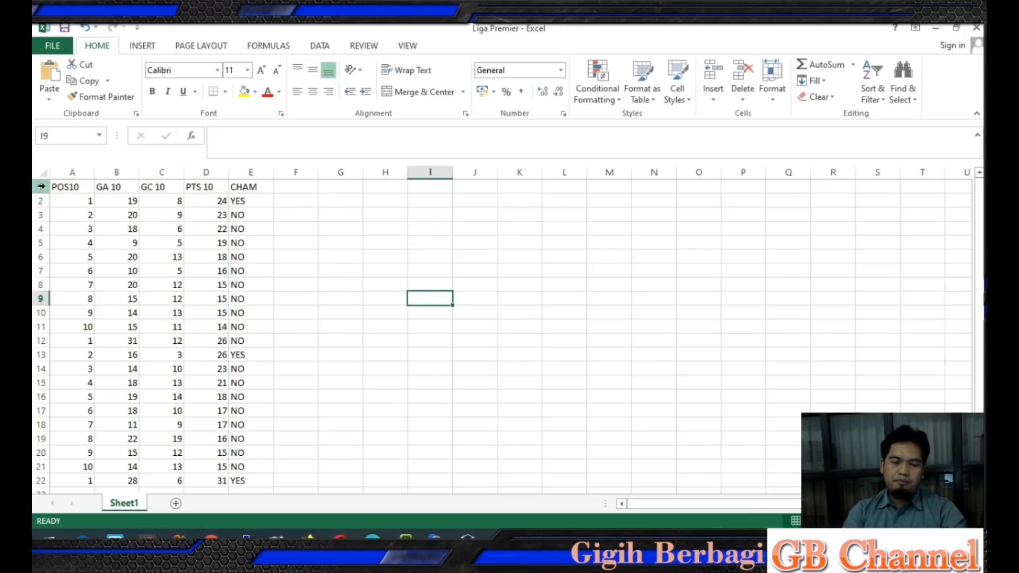
click(41, 186)
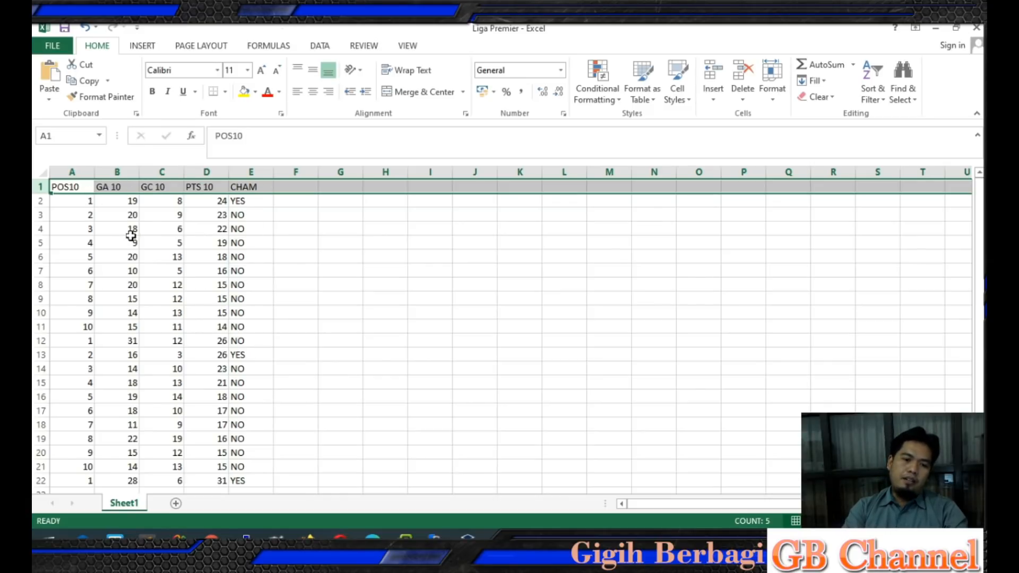
- Examine the GA 10, GC 10, PTS 10 and CHAM columns of the Liga Premier sheet one after another
click(130, 200)
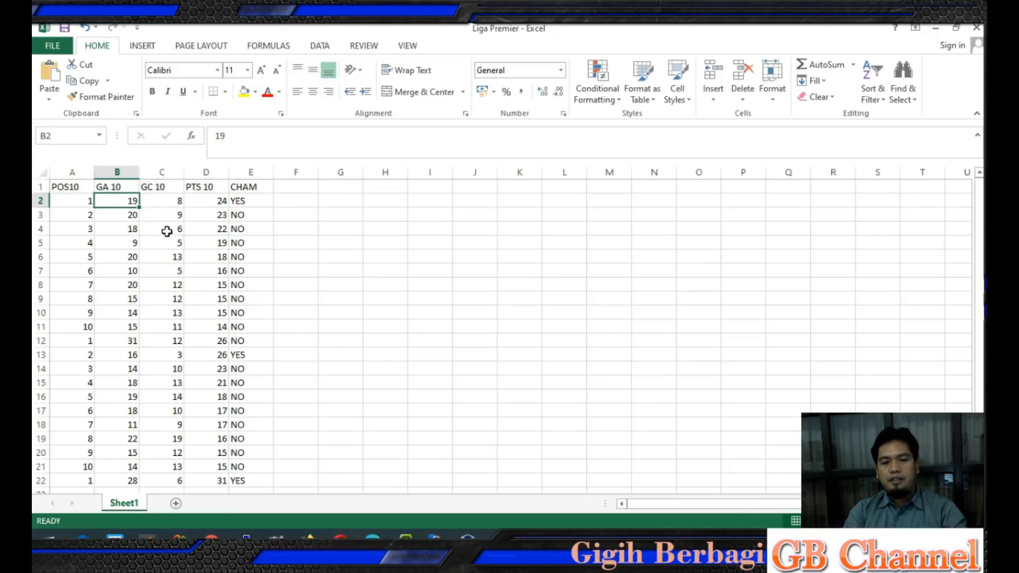
click(118, 171)
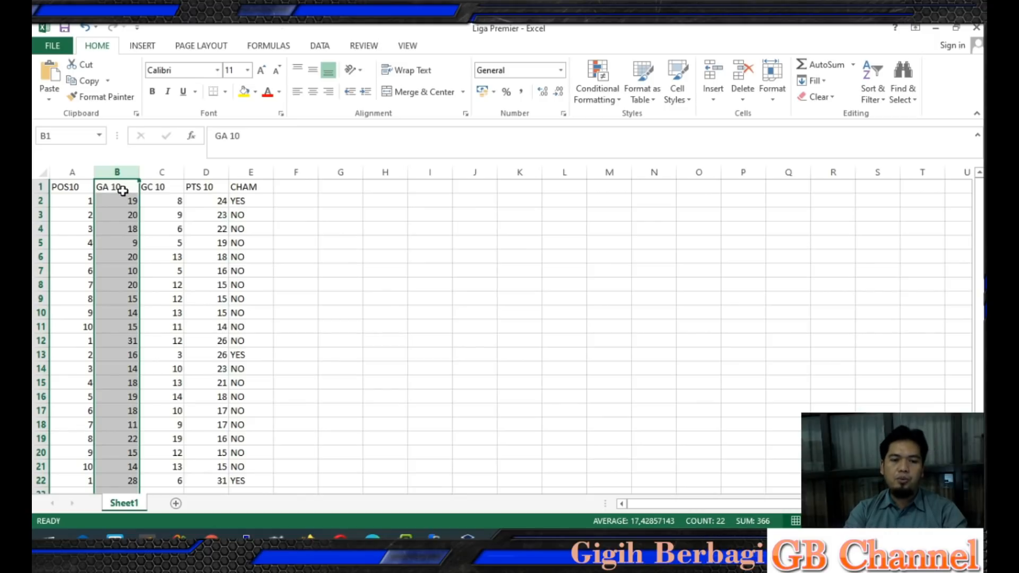
click(164, 172)
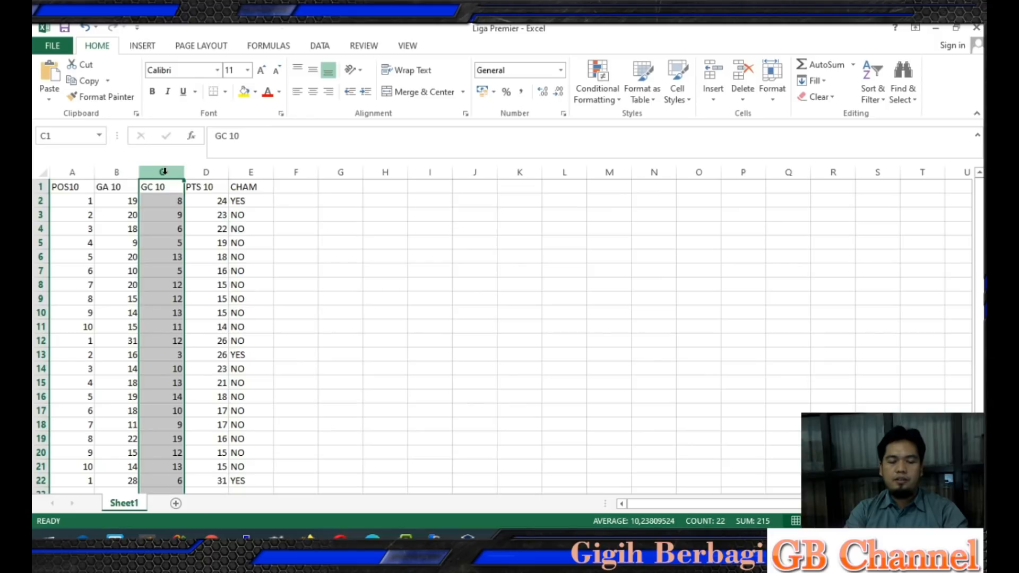
click(207, 171)
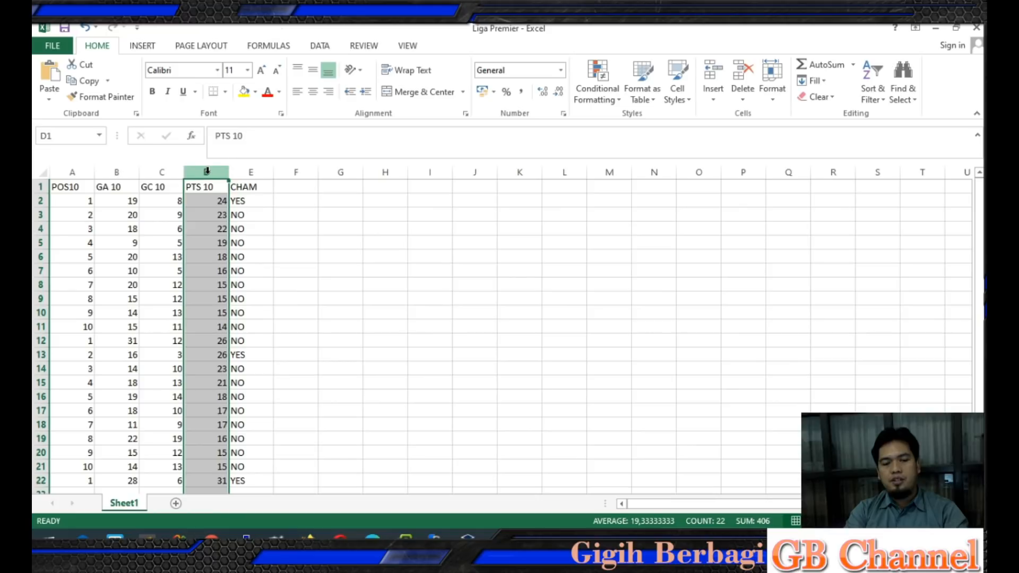
click(249, 170)
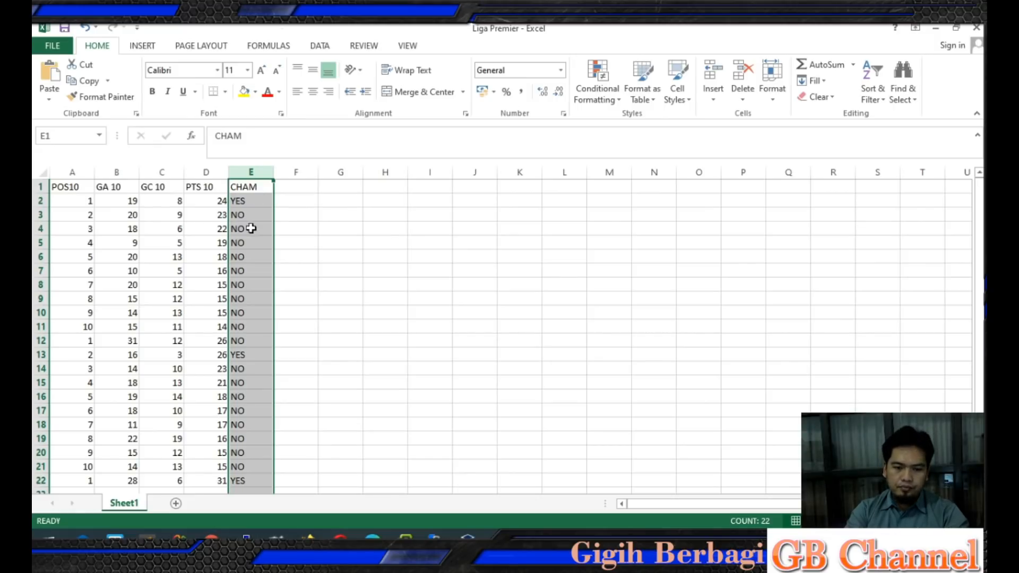
- Examine the rows of the Liga Premier data, including the repeating 1 to 10 sequences in the POS10 column
drag(980, 233, 979, 240)
drag(256, 469, 82, 161)
drag(84, 201, 87, 470)
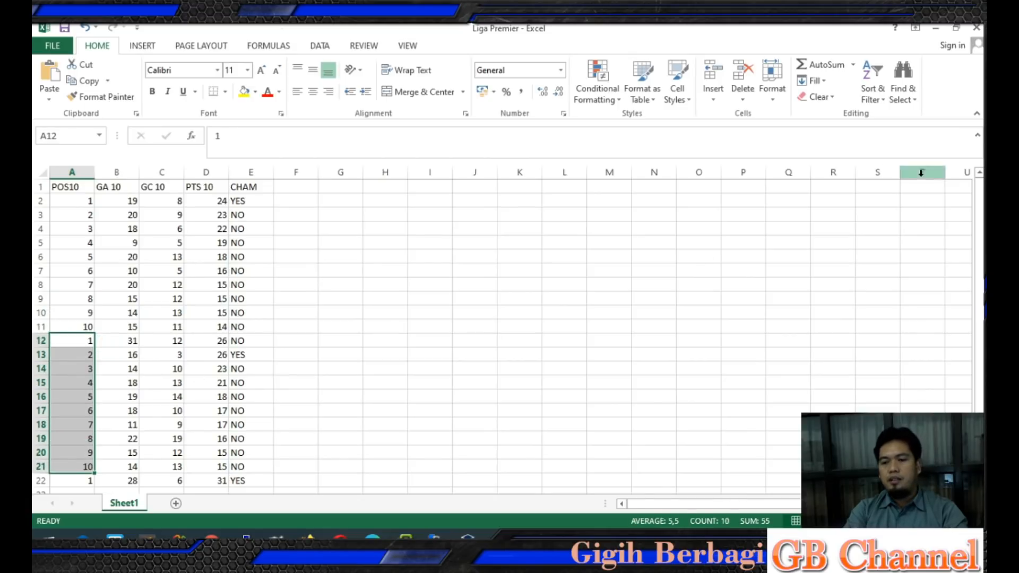
click(417, 265)
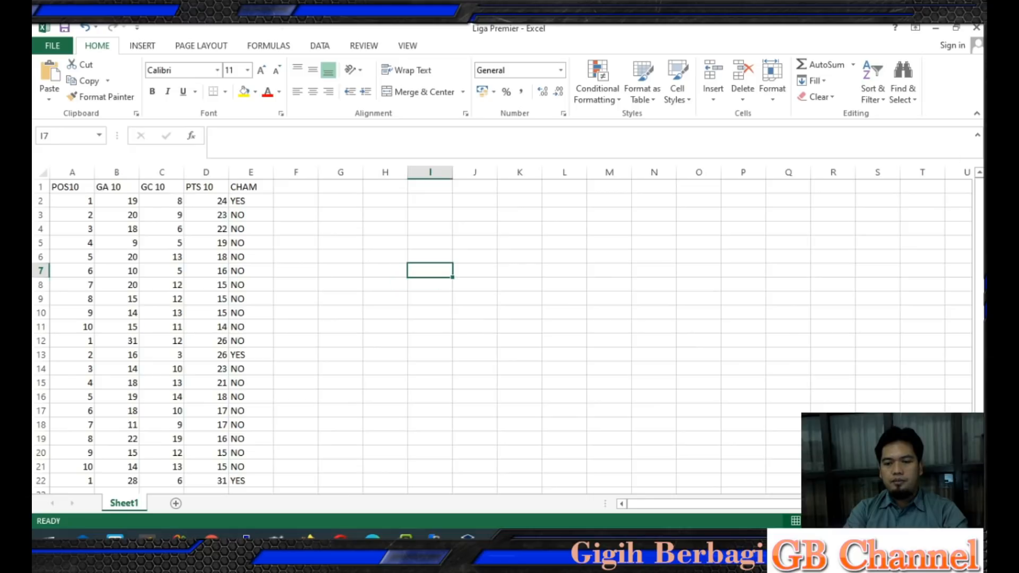
- Return to RapidMiner and add the Liga Premier_decission_tree data and a Decision Tree operator to the empty process
click(940, 31)
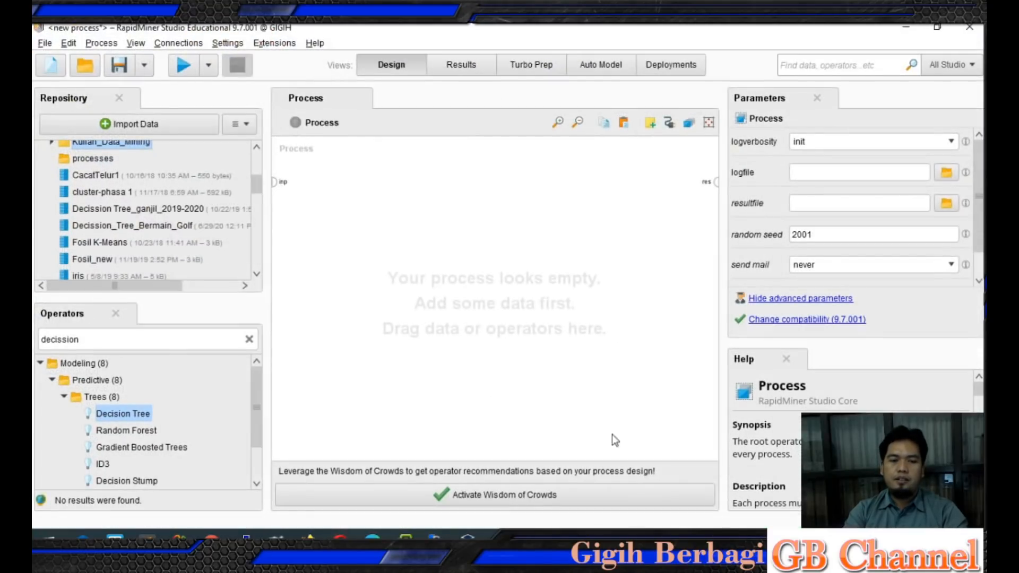
drag(253, 178, 258, 208)
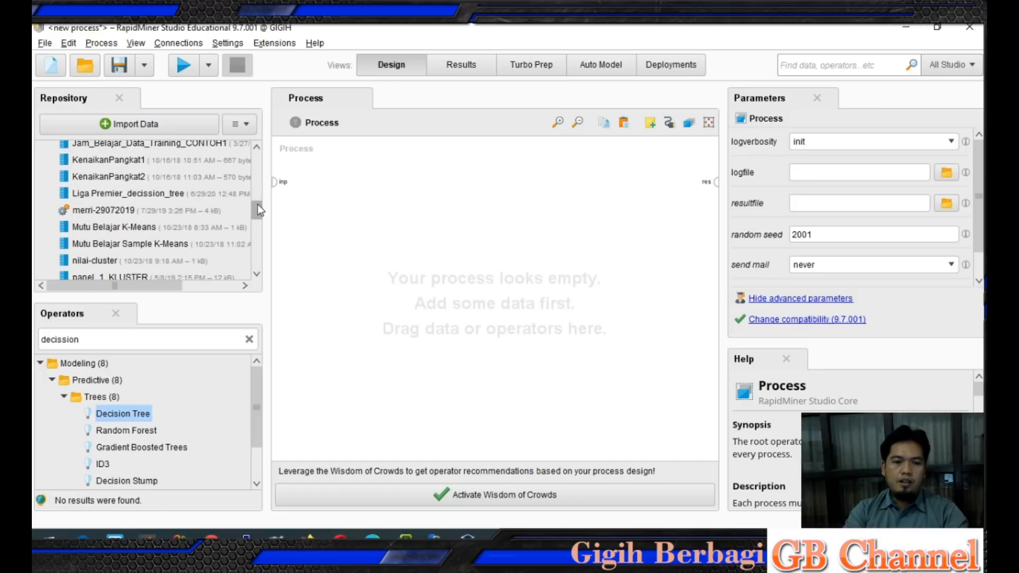
drag(136, 196, 368, 240)
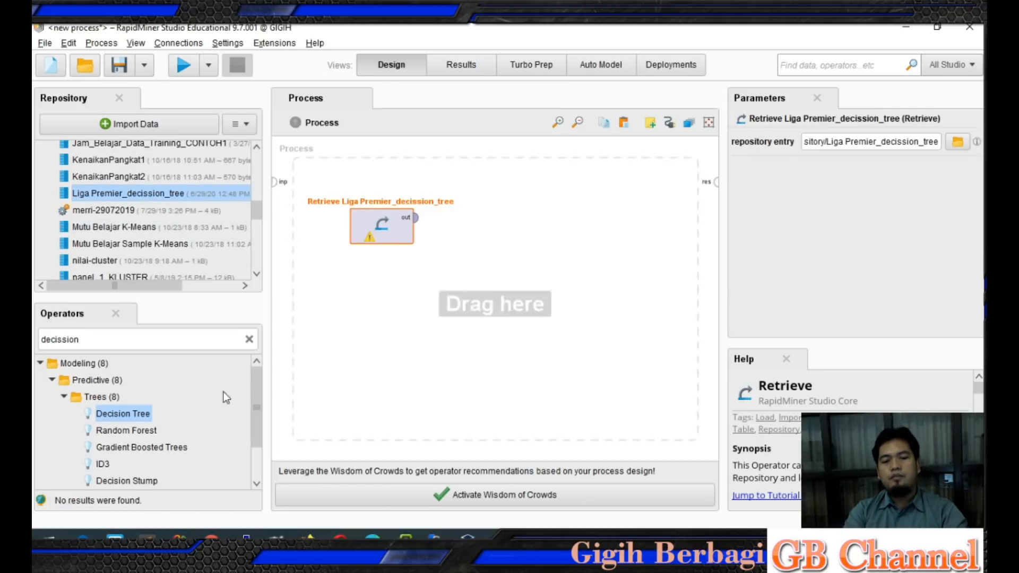
drag(132, 415, 525, 188)
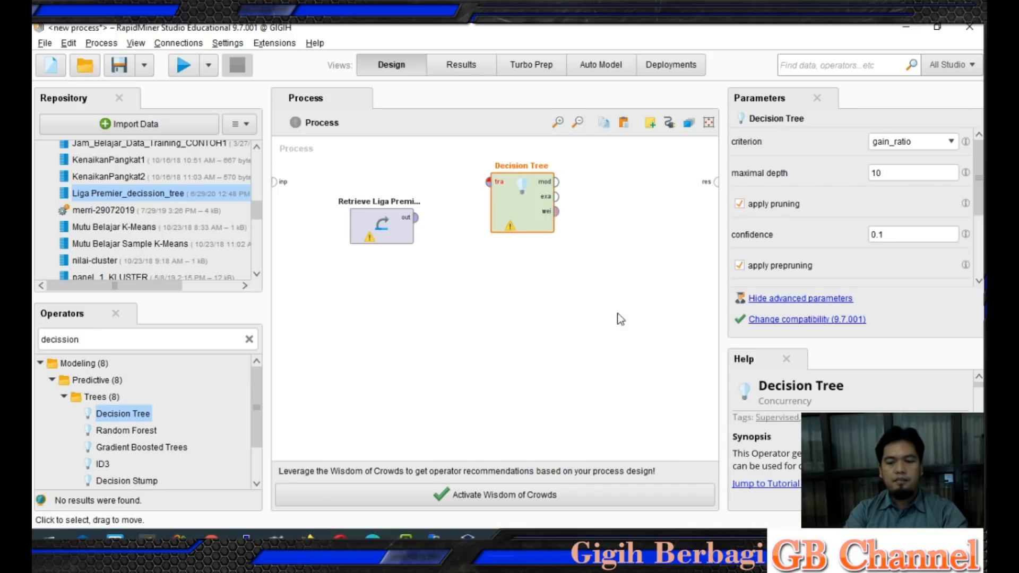
- Check the CHAM column in the Liga Premier workbook in Excel, then return to RapidMiner
click(749, 542)
click(899, 477)
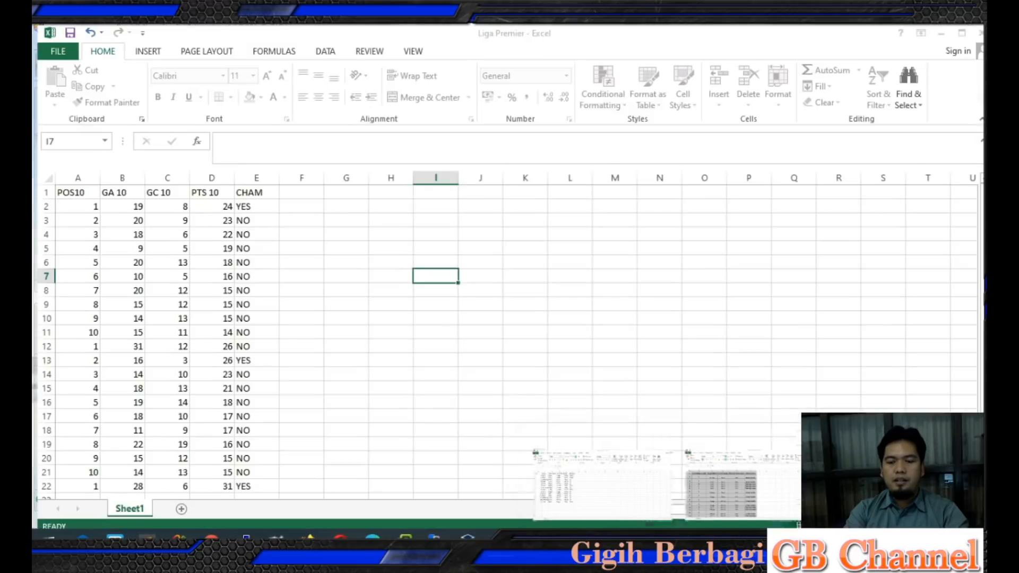
click(248, 169)
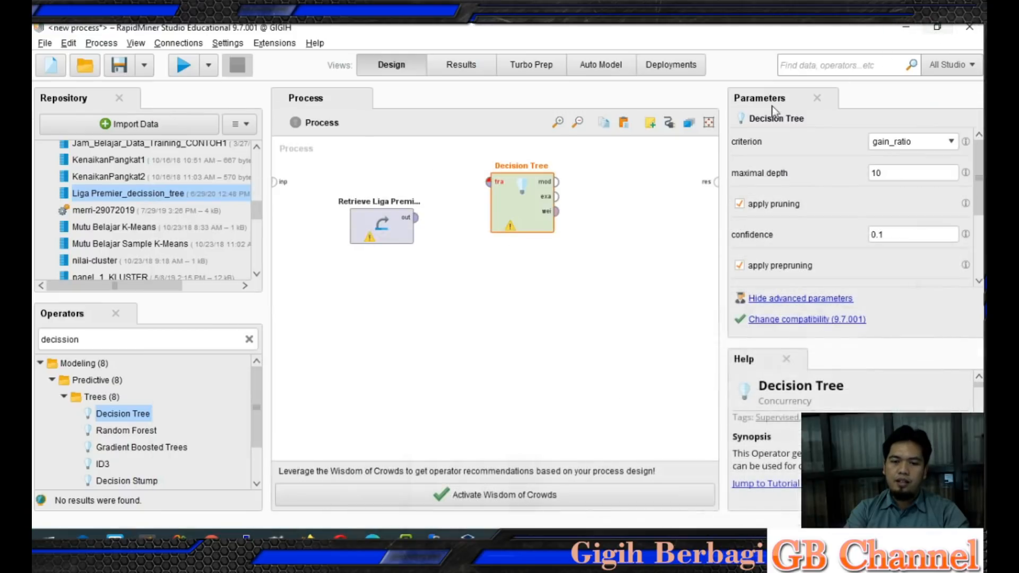
click(935, 28)
- Connect the retrieved Liga Premier data to the Decision Tree's training input and its model output to the process result
drag(412, 228, 364, 242)
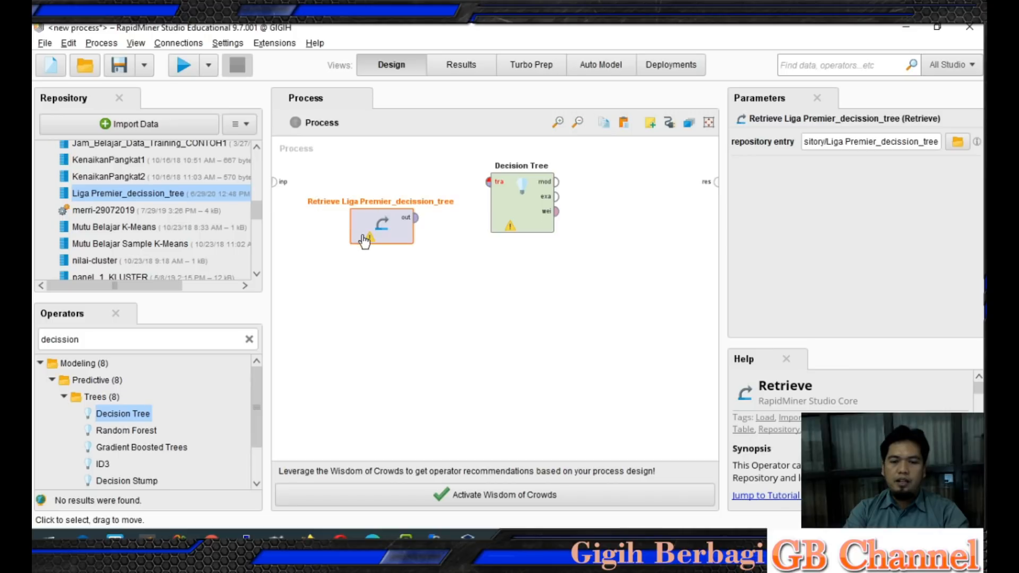
click(416, 217)
click(488, 185)
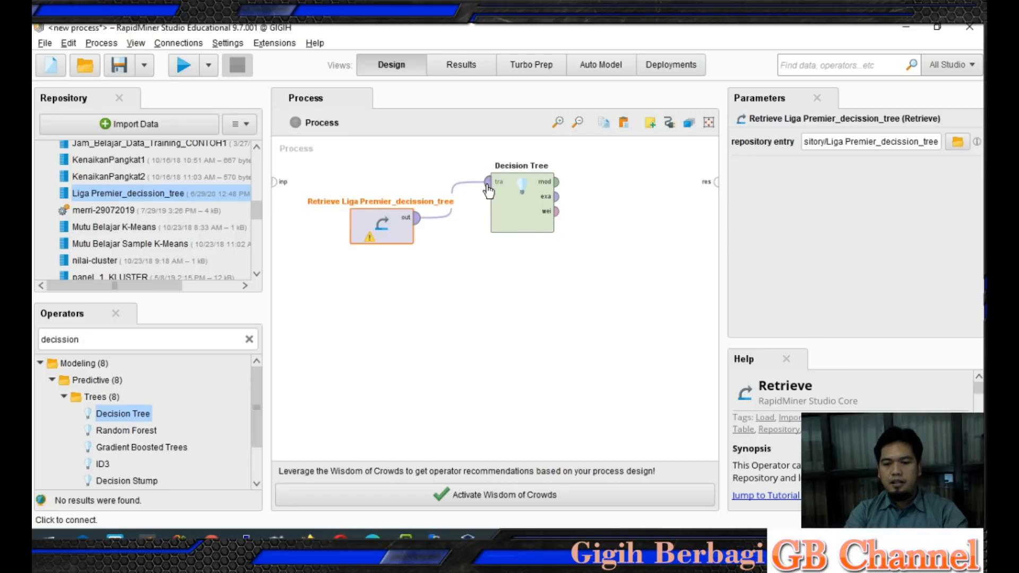
click(556, 184)
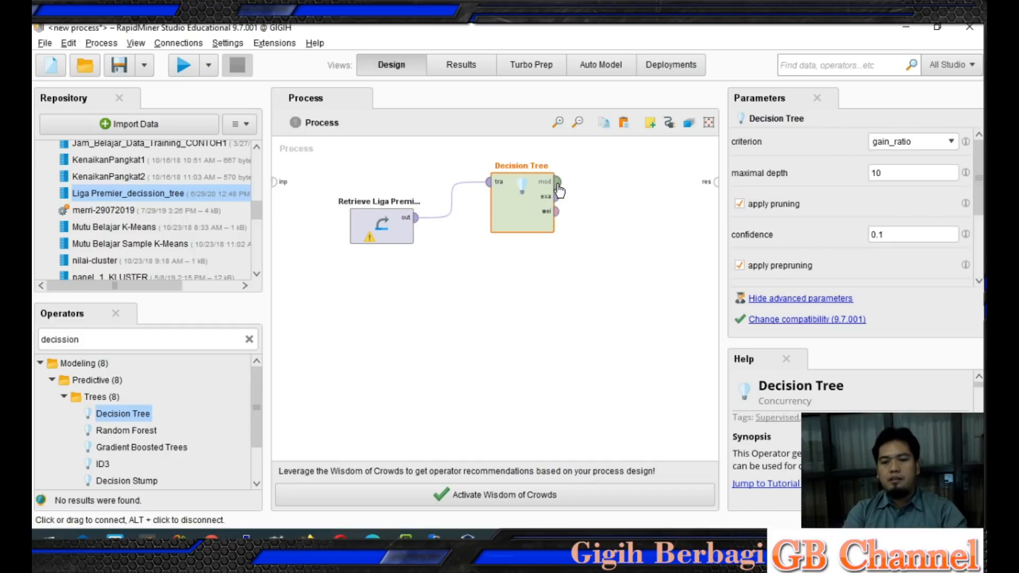
click(714, 187)
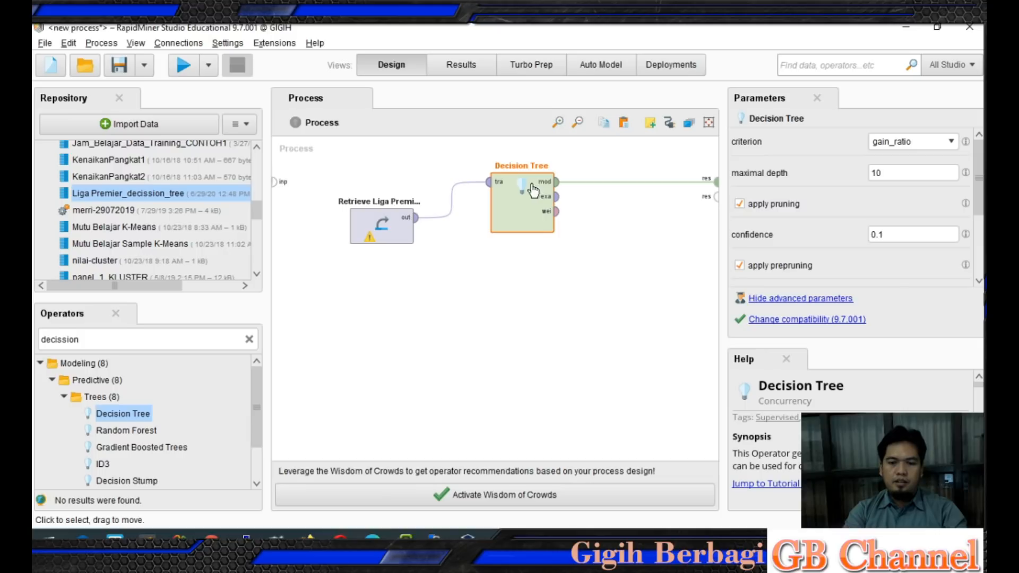
- Run the process and spread out the PTS 10, YES and NO nodes of the resulting tree graph
click(176, 71)
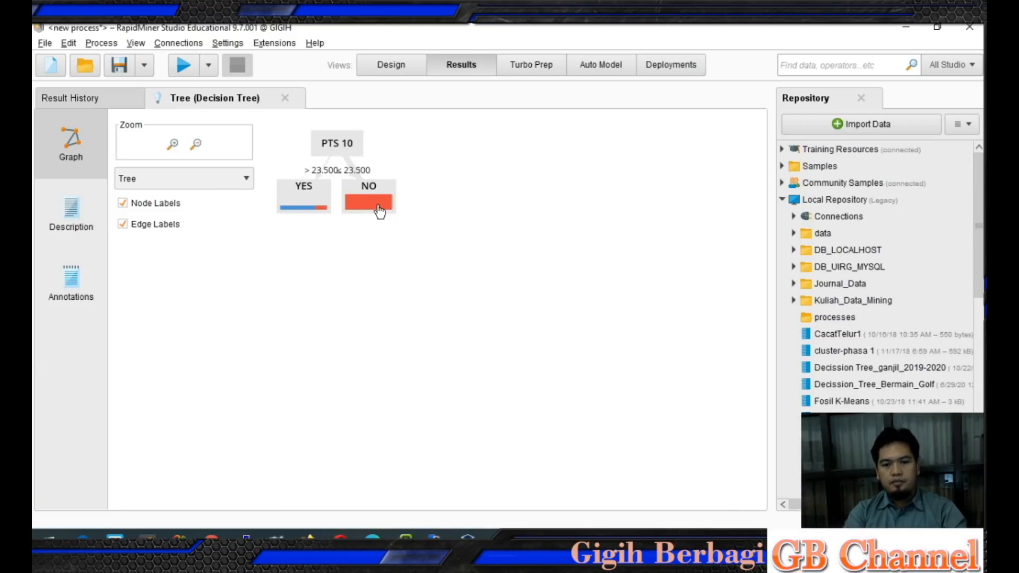
drag(425, 237, 585, 310)
drag(311, 198, 335, 328)
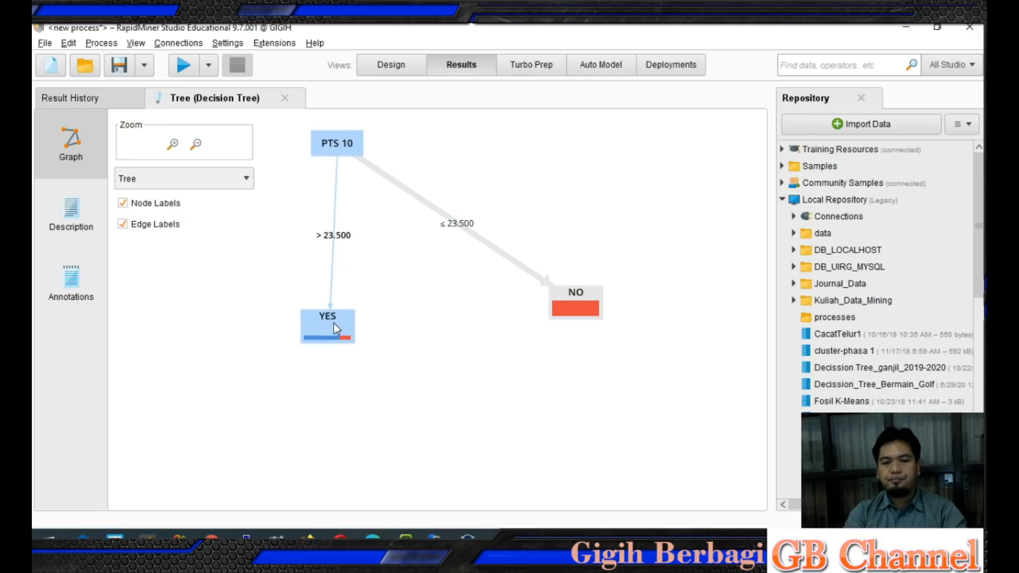
drag(339, 145, 456, 148)
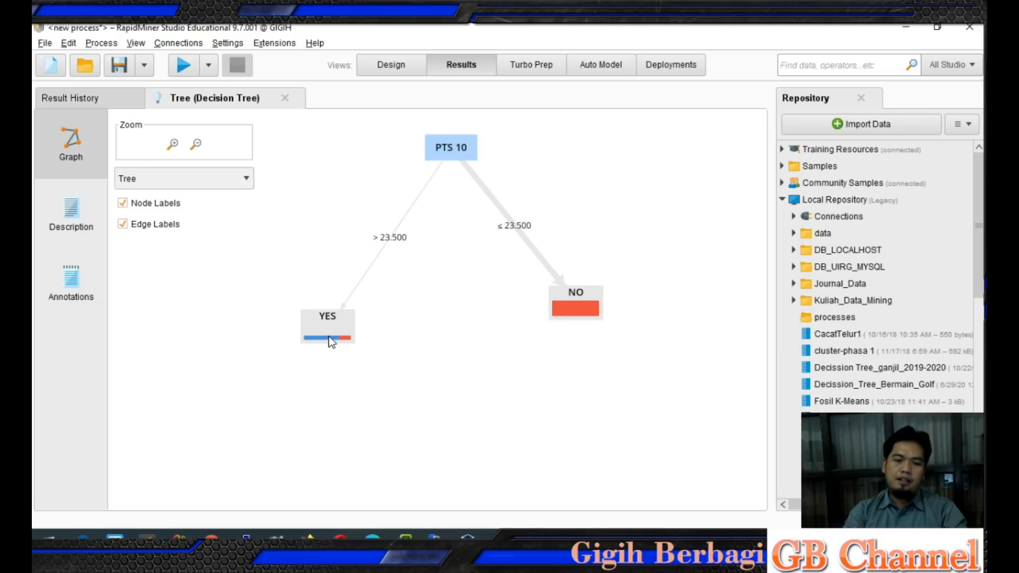
- Inspect the distribution details of the YES and NO leaves under PTS 10
mouse_move(330, 338)
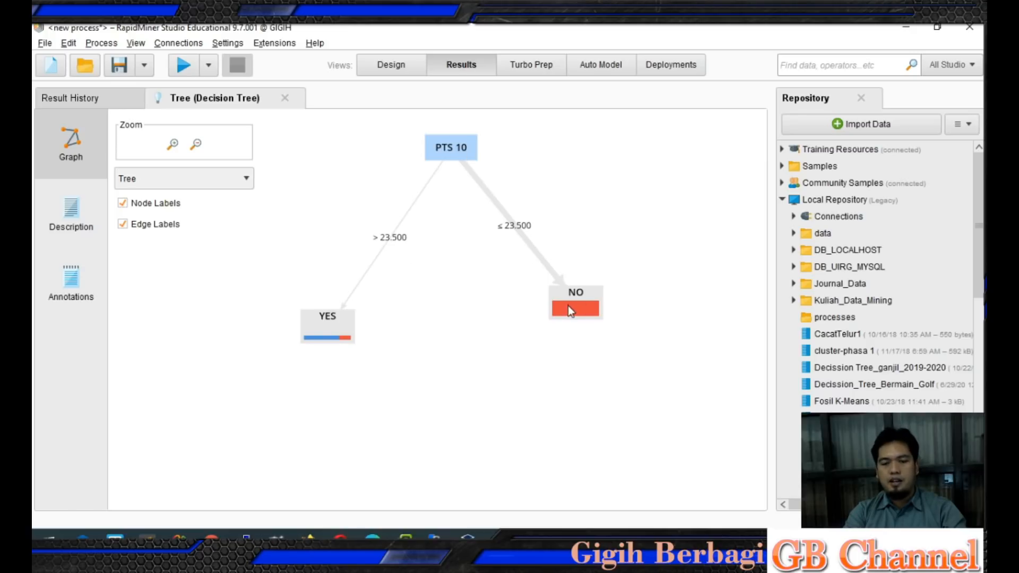
mouse_move(572, 306)
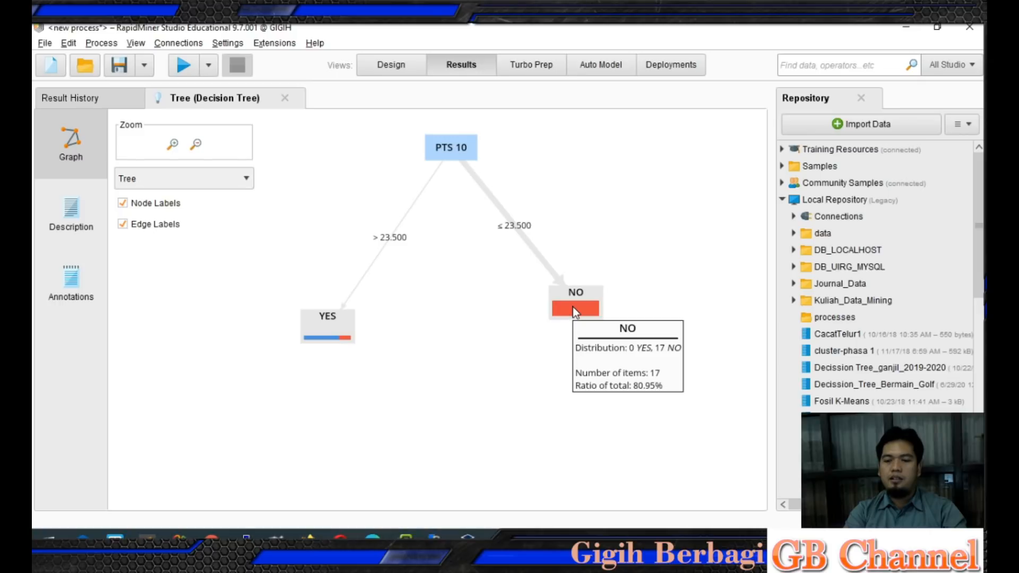